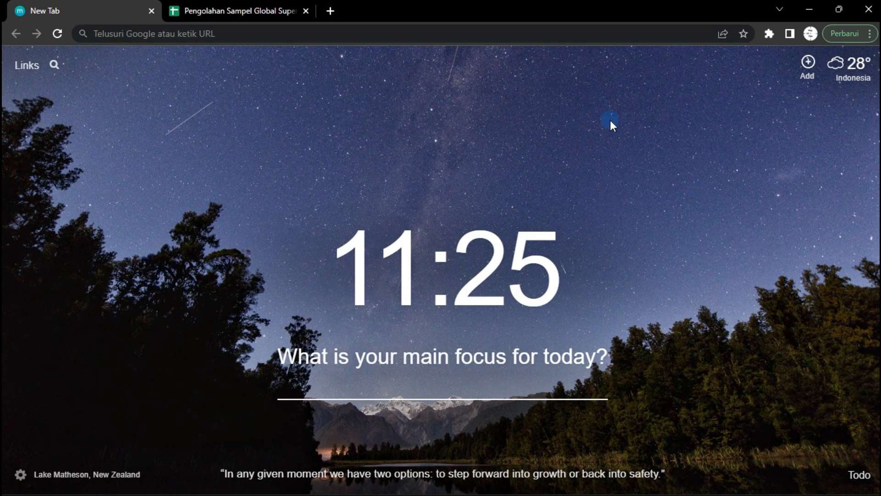
Switch to the Pengolahan Sampel Global Superstore spreadsheet and set the font of header row 1 to Georgia
{"action": "left_click", "coordinate": [235, 8]}
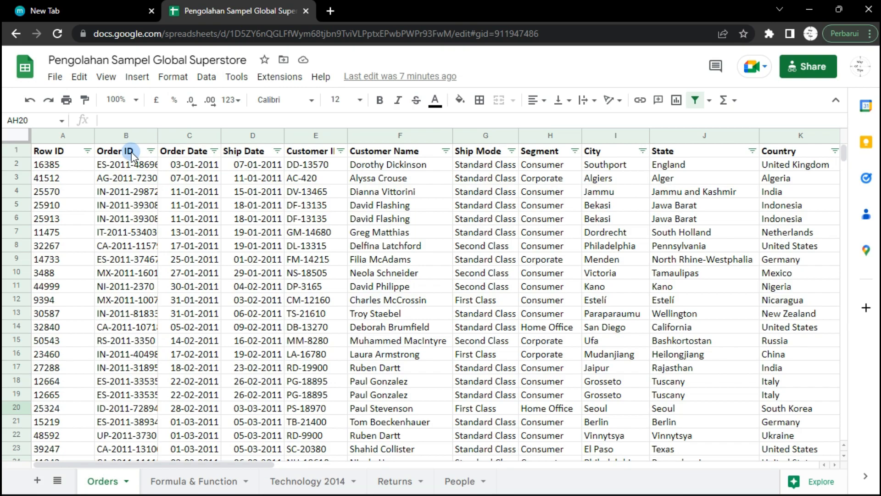
{"action": "left_click", "coordinate": [14, 151]}
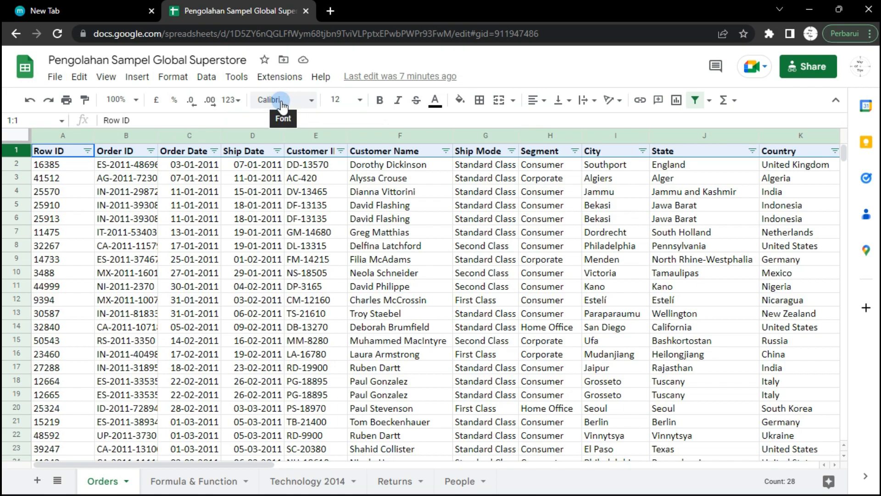
{"action": "left_click", "coordinate": [307, 102]}
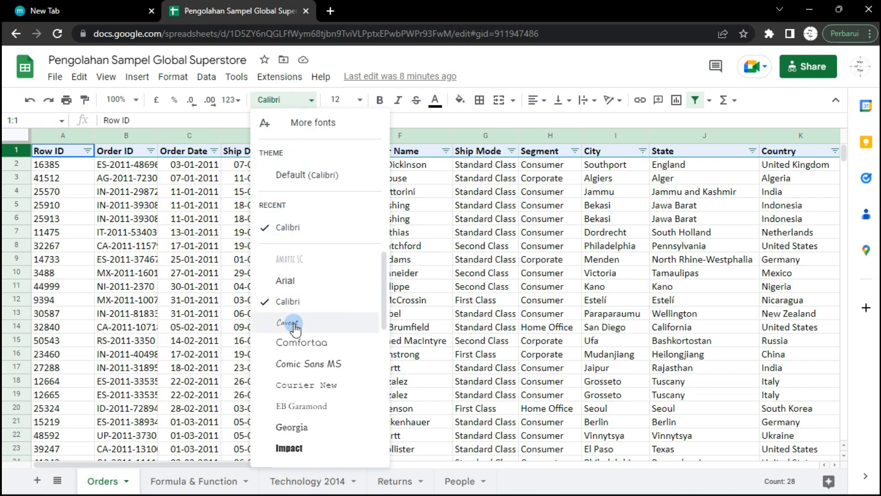
{"action": "scroll", "coordinate": [295, 326], "scroll_direction": "down", "scroll_amount": 2}
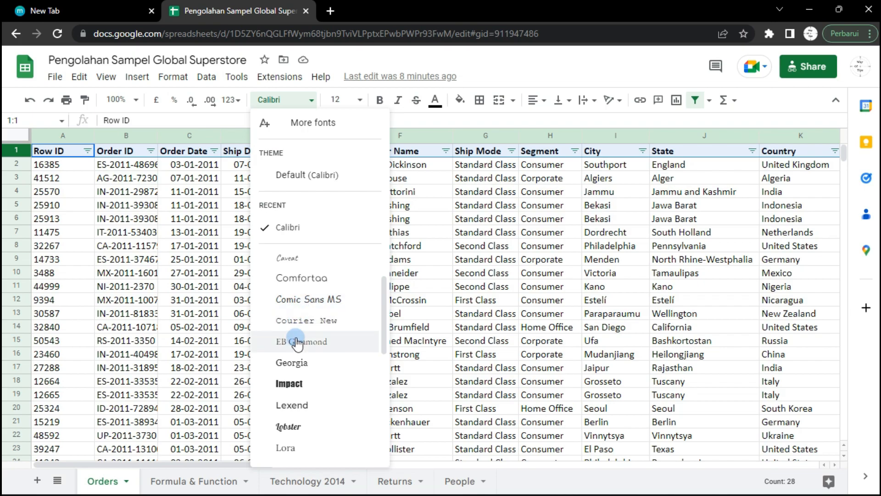
{"action": "left_click", "coordinate": [293, 363]}
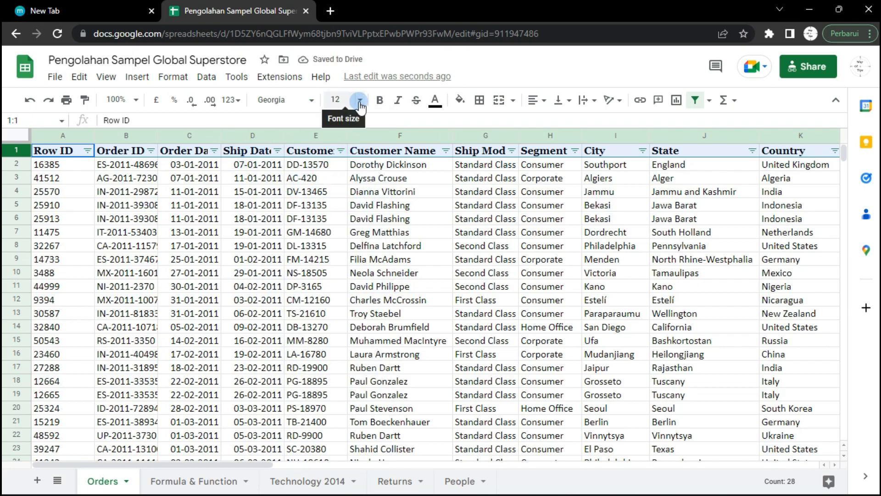
Set the font size of header row 1 to 11
{"action": "left_click", "coordinate": [360, 101]}
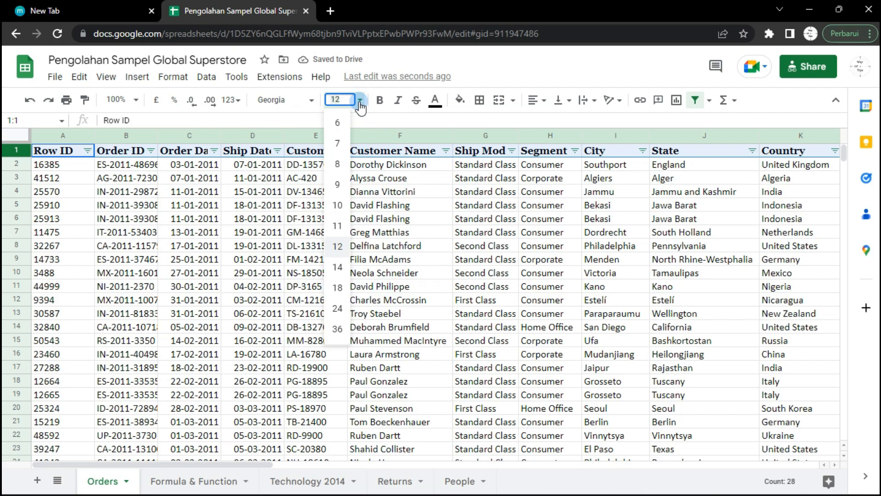
{"action": "left_click", "coordinate": [338, 228]}
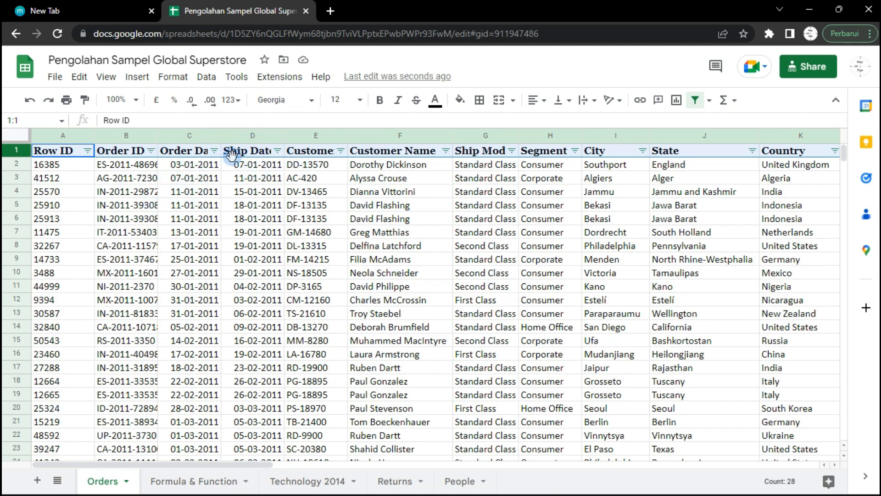
{"action": "left_click", "coordinate": [335, 100]}
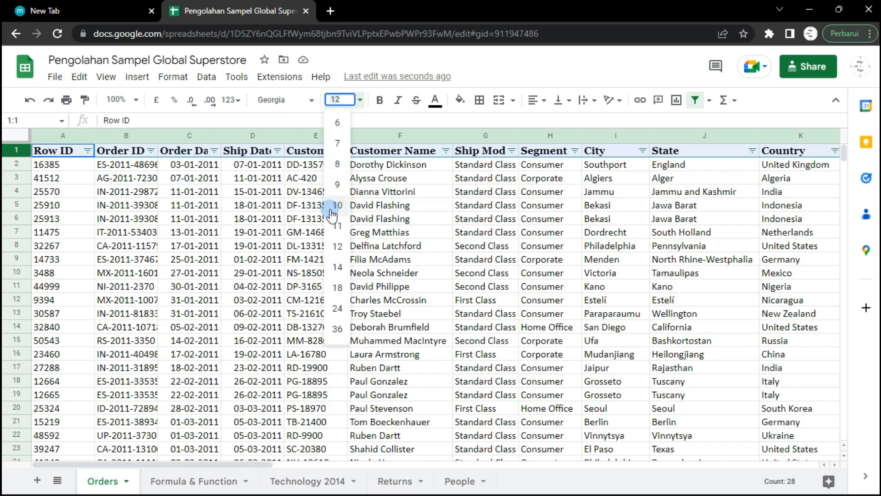
{"action": "left_click", "coordinate": [338, 225]}
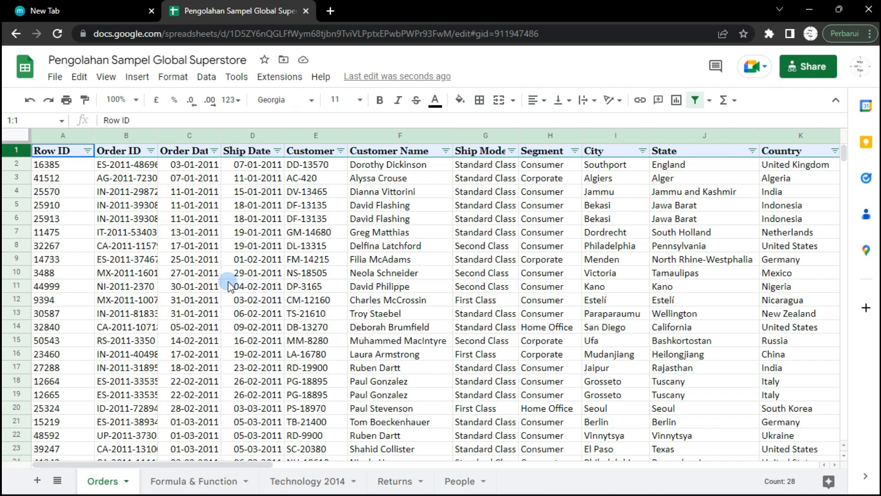
Examine the font sizes offered among the formatting options for header row 1 without choosing one
{"action": "left_click", "coordinate": [62, 177]}
{"action": "left_click", "coordinate": [18, 150]}
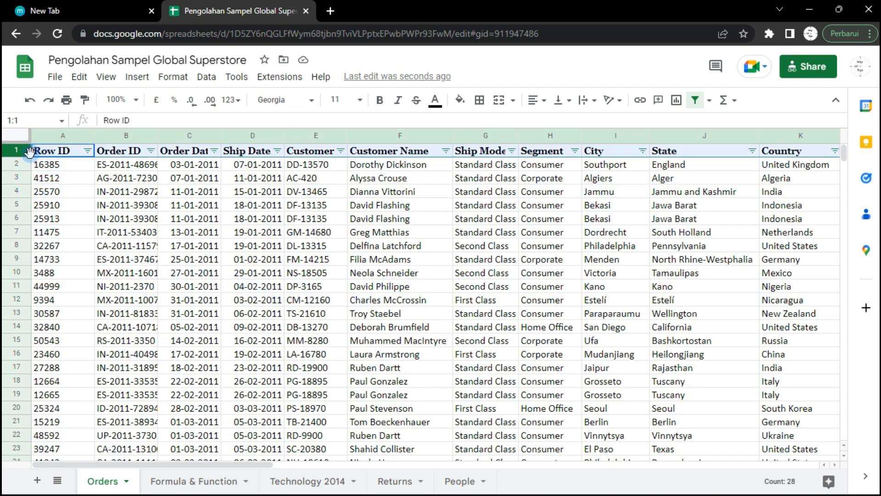
{"action": "left_click", "coordinate": [185, 85]}
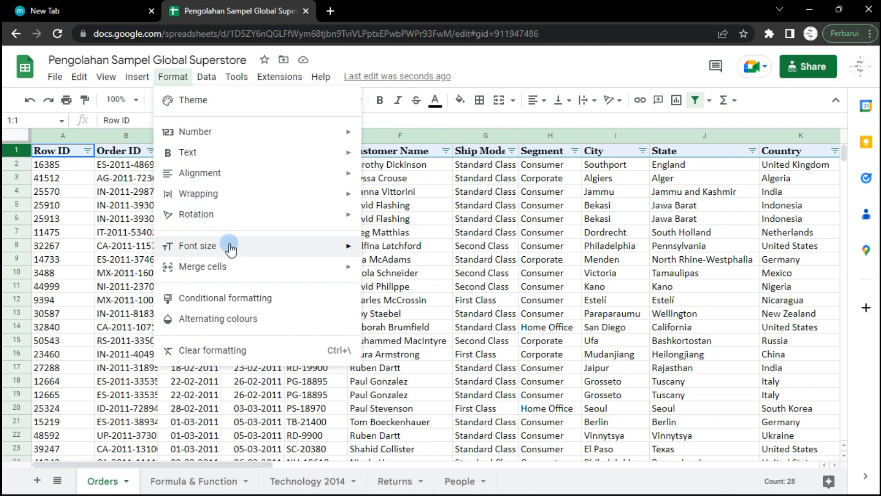
{"action": "mouse_move", "coordinate": [231, 251]}
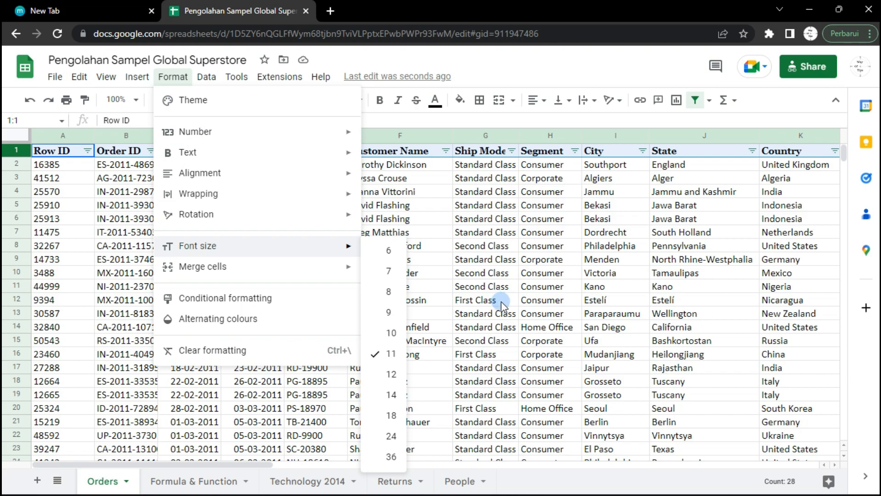
{"action": "left_click", "coordinate": [464, 367]}
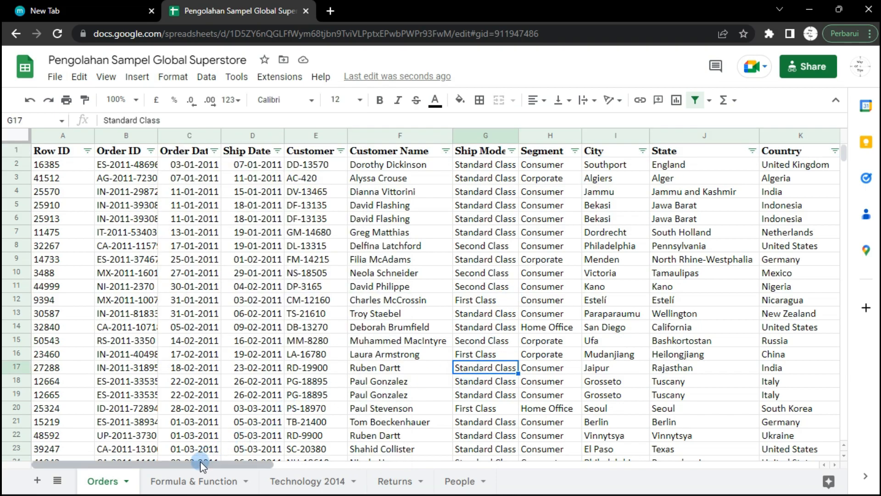
Unmerge the Profit heading cells AF10:AG10 above the SumIF and AverageIF columns
{"action": "left_click_drag", "start_coordinate": [203, 463], "coordinate": [729, 474]}
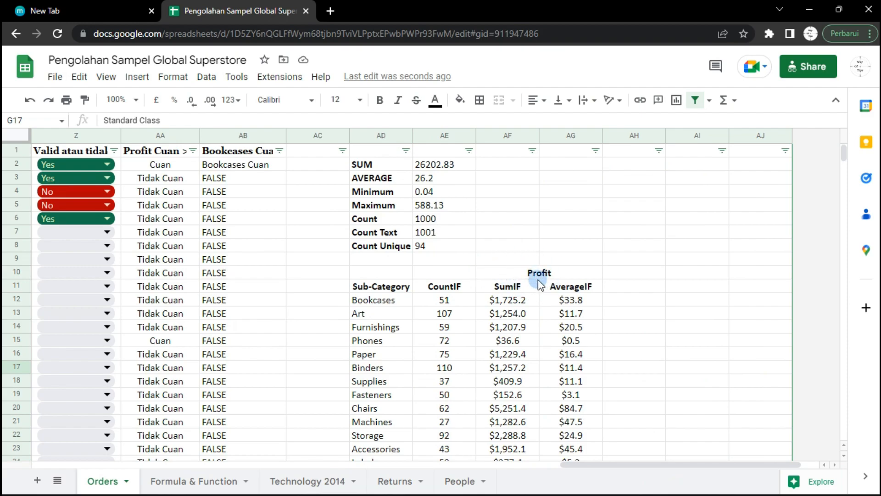
{"action": "left_click", "coordinate": [560, 273]}
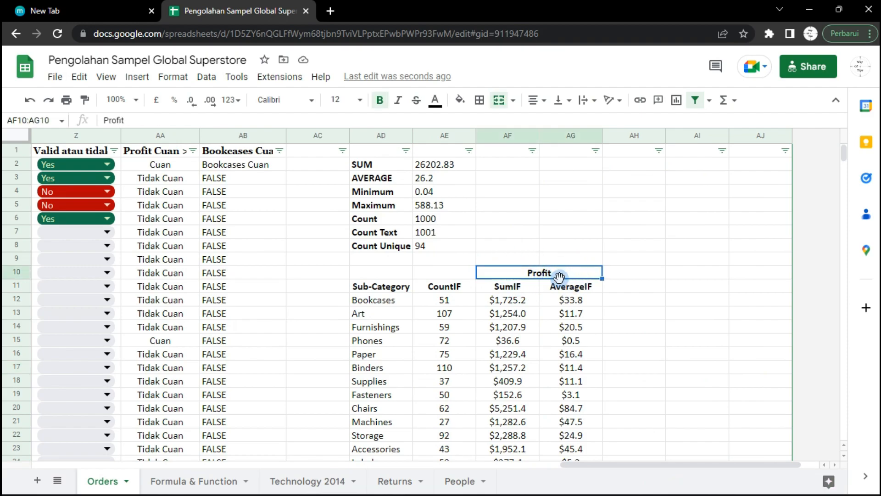
{"action": "left_click", "coordinate": [499, 100]}
{"action": "left_click", "coordinate": [652, 219]}
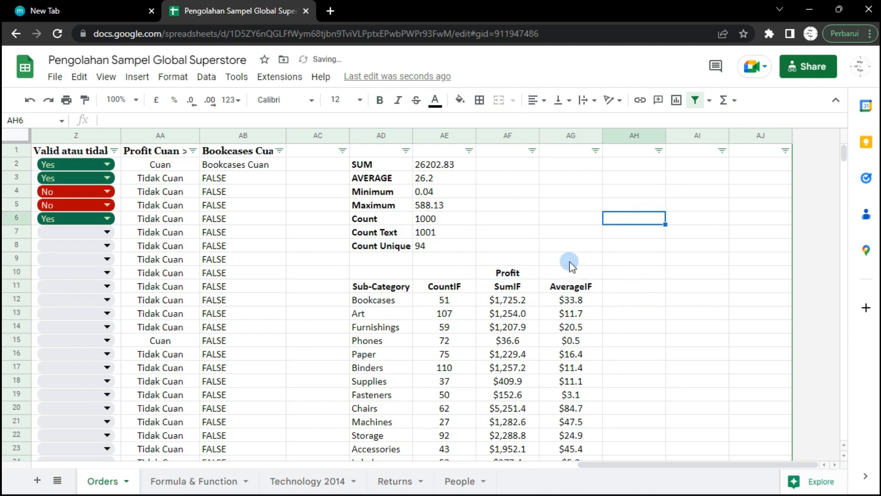
Merge cells AF10:AG10 so the Profit heading spans both columns, and undo that merge
{"action": "left_click", "coordinate": [507, 275]}
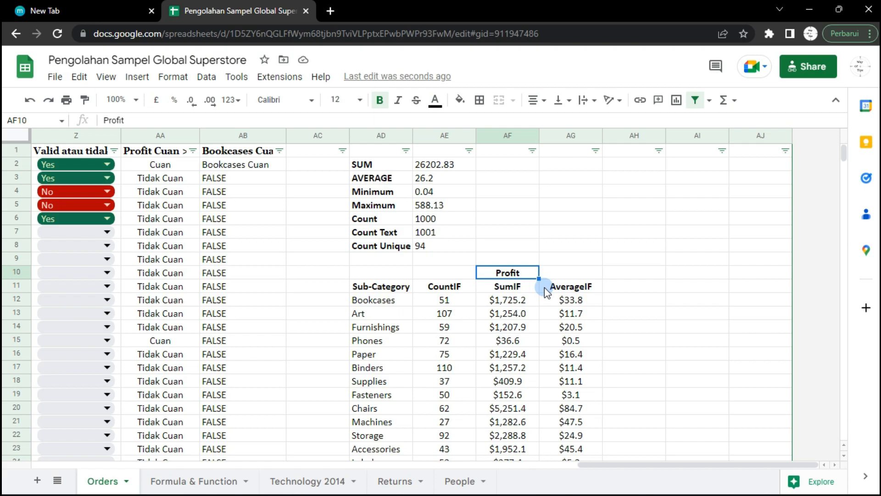
{"action": "left_click", "coordinate": [508, 287]}
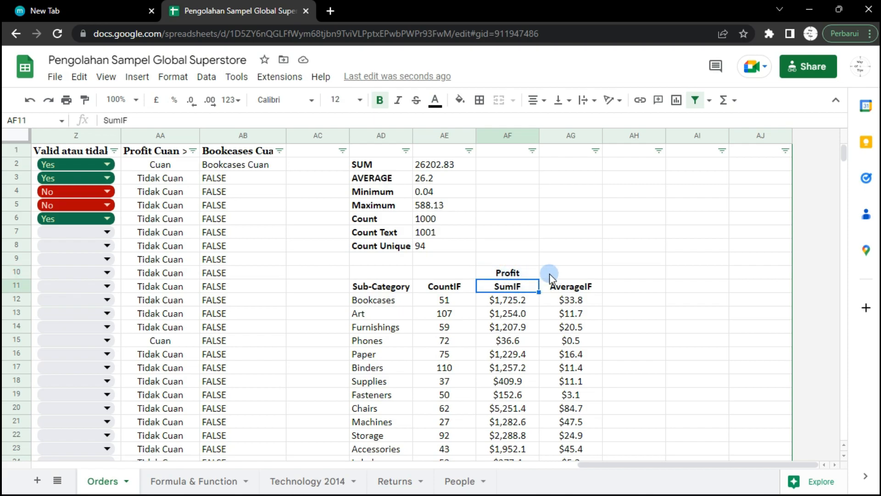
{"action": "left_click", "coordinate": [514, 273]}
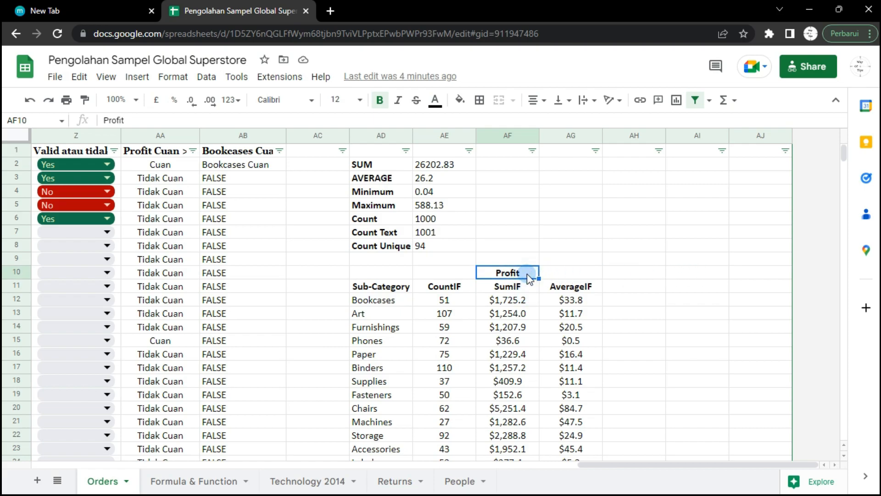
{"action": "left_click", "coordinate": [568, 275], "text": "shift"}
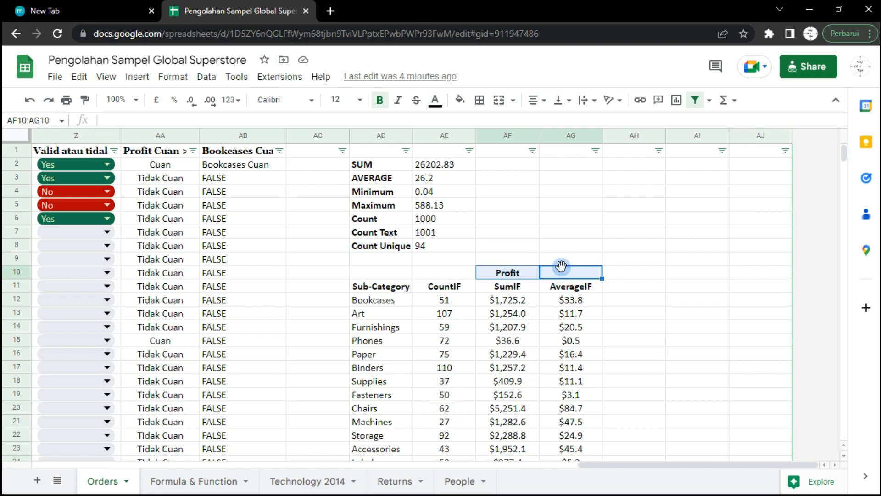
{"action": "left_click", "coordinate": [500, 101]}
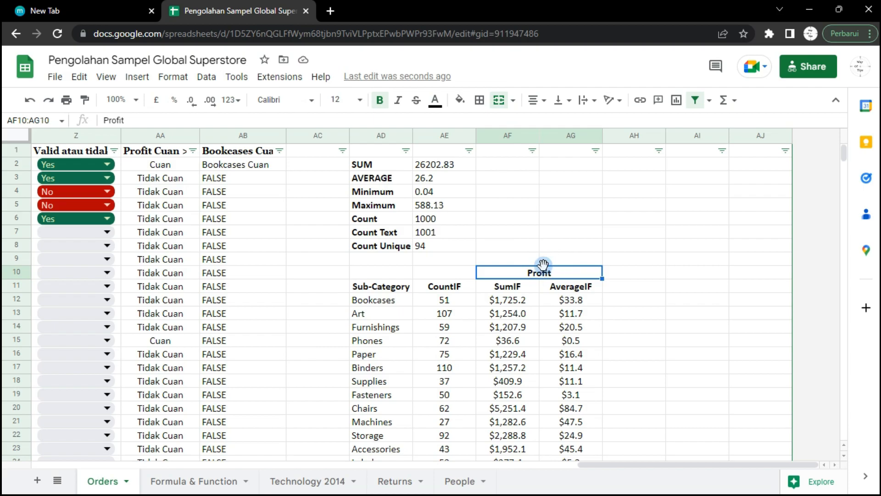
{"action": "key", "text": "ctrl+z"}
Merge the Profit heading cells AF10:AG10 using the Merge all option
{"action": "left_click", "coordinate": [175, 78]}
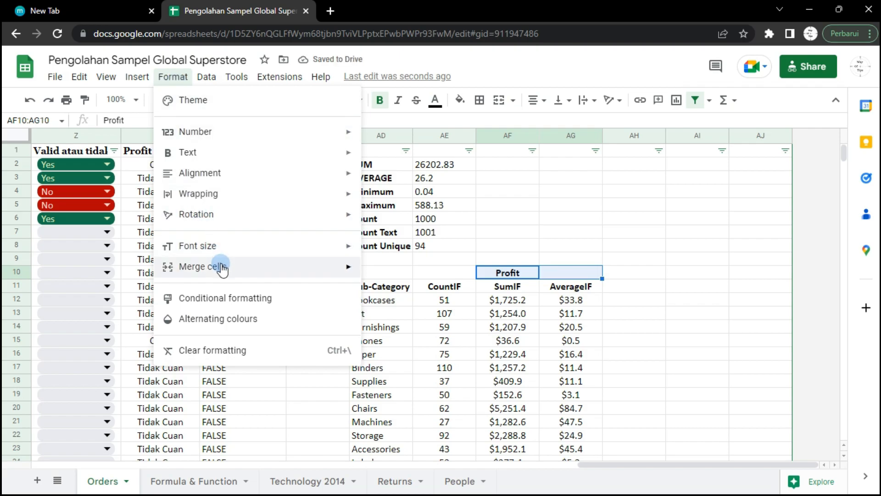
{"action": "mouse_move", "coordinate": [217, 265]}
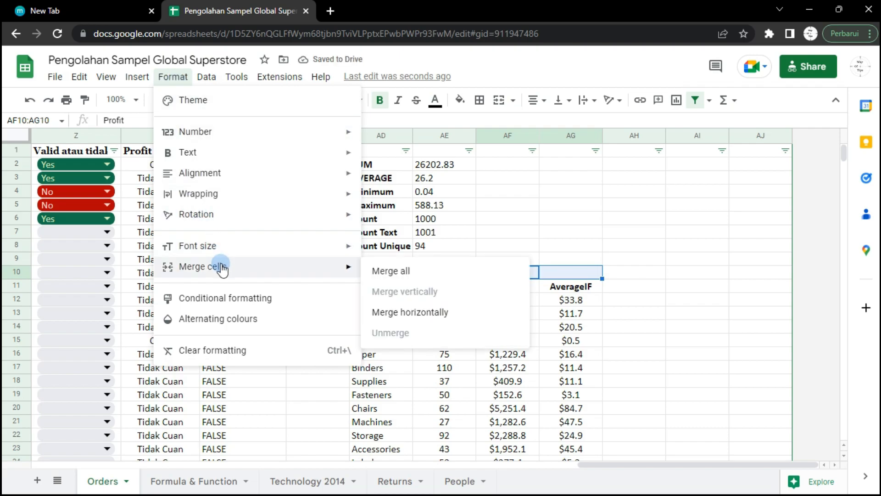
{"action": "left_click", "coordinate": [405, 272]}
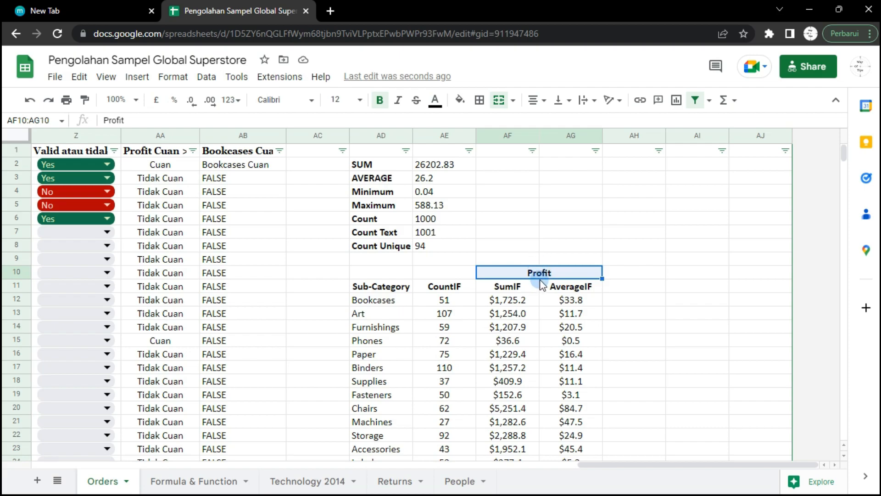
Unmerge and re-merge the Profit heading cells AF10:AG10 twice, leaving them merged at the end
{"action": "left_click", "coordinate": [503, 103]}
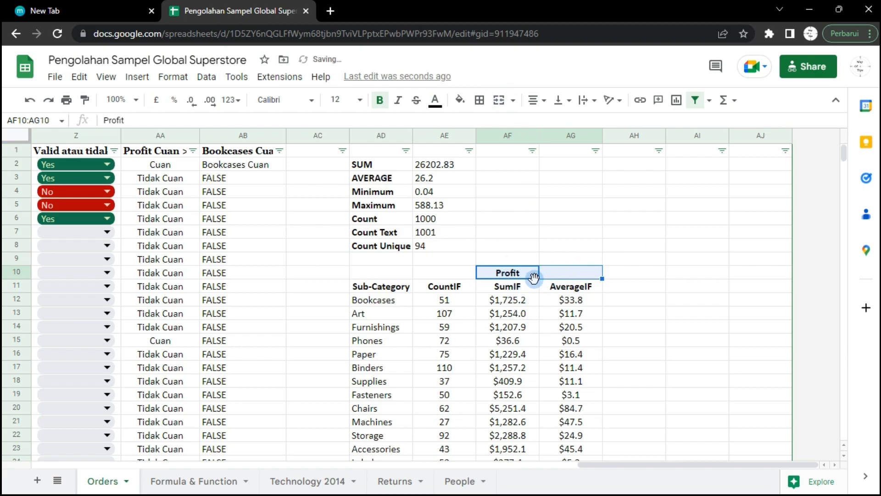
{"action": "left_click", "coordinate": [501, 100]}
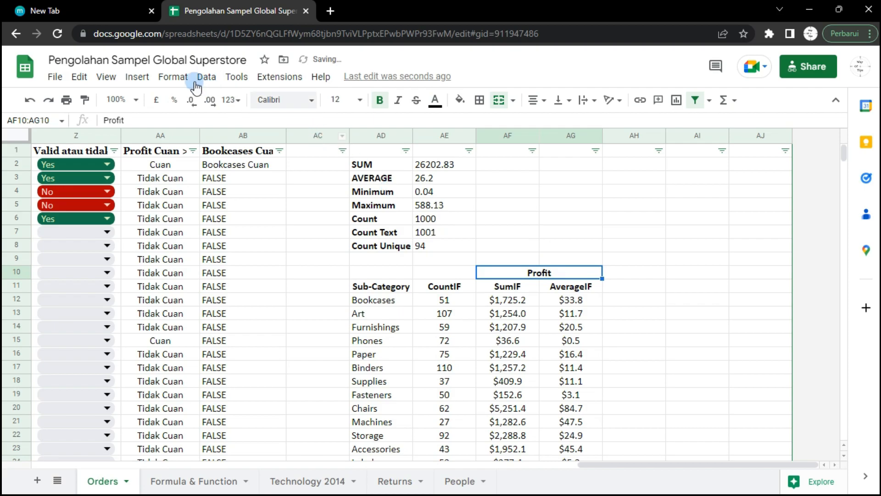
{"action": "left_click", "coordinate": [173, 77]}
{"action": "mouse_move", "coordinate": [252, 275]}
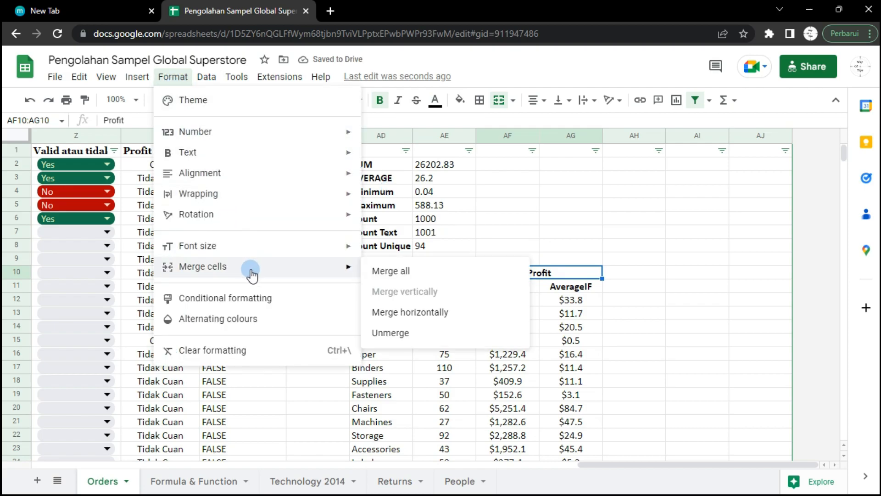
{"action": "left_click", "coordinate": [390, 334]}
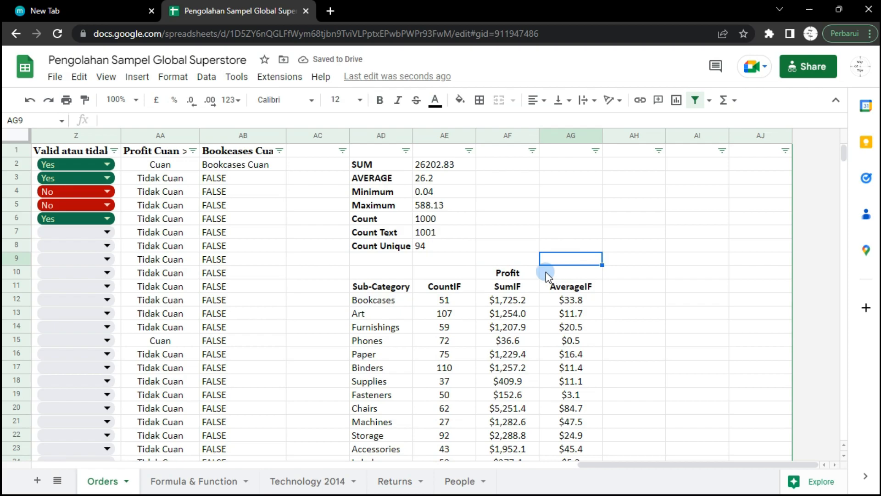
{"action": "left_click", "coordinate": [512, 273]}
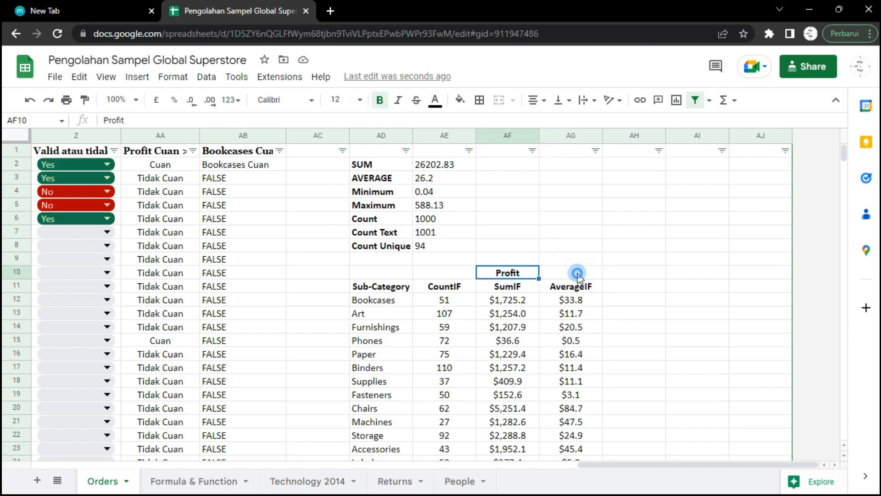
{"action": "left_click", "coordinate": [577, 275], "text": "shift"}
{"action": "left_click", "coordinate": [499, 100]}
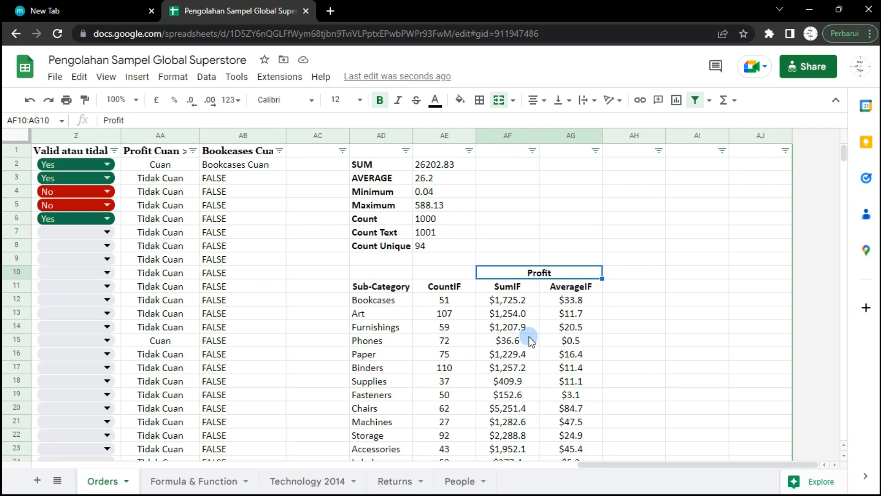
Centre-align the whole Orders data range A1:AB1001 horizontally
{"action": "left_click_drag", "start_coordinate": [605, 465], "coordinate": [36, 480]}
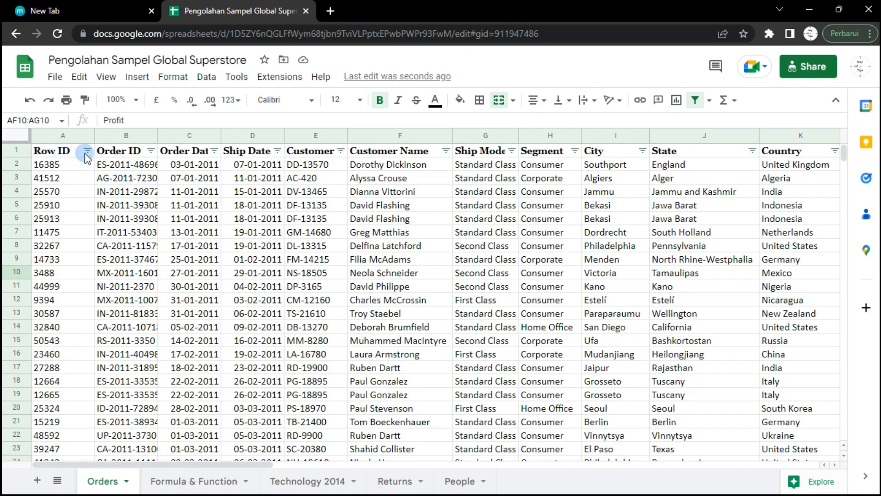
{"action": "left_click", "coordinate": [17, 138]}
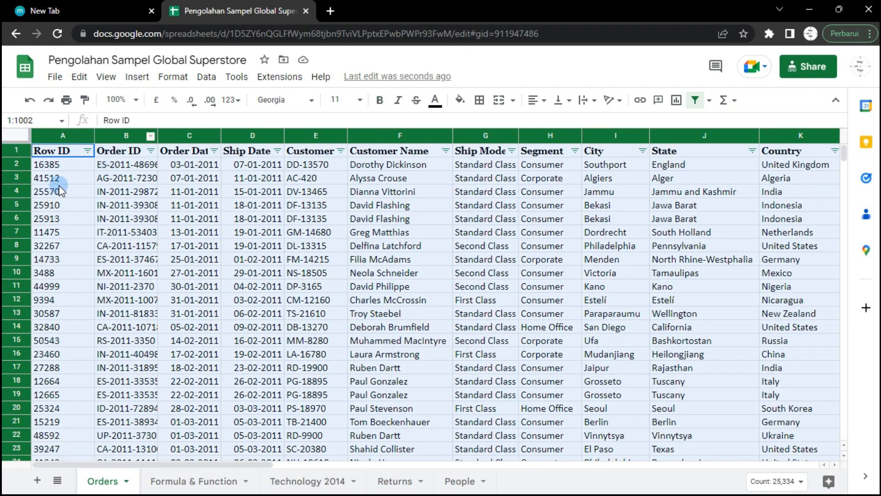
{"action": "left_click", "coordinate": [127, 167]}
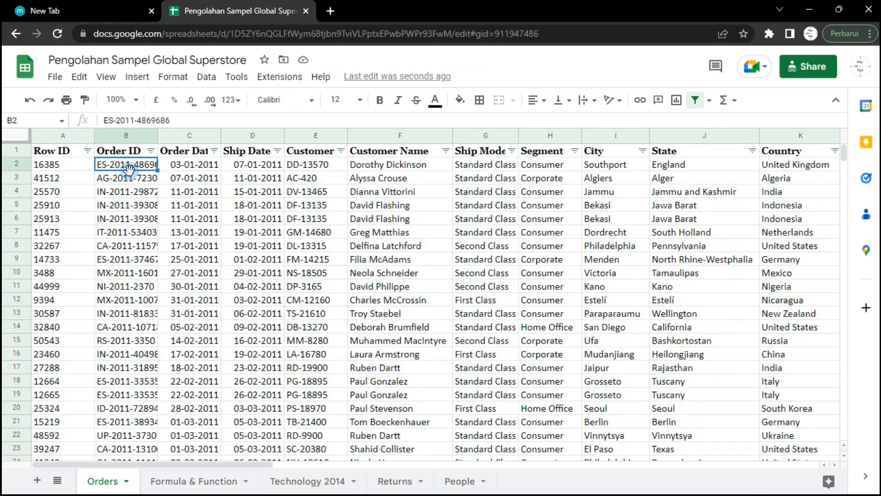
{"action": "key", "text": "ctrl+a"}
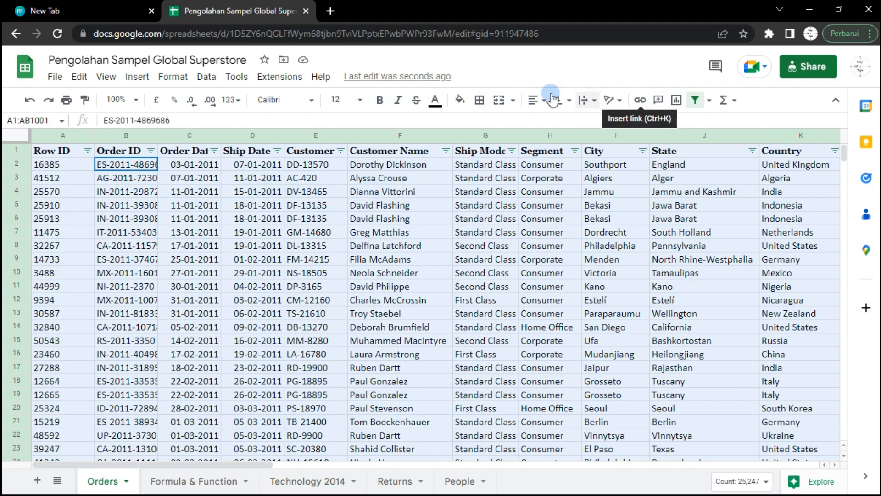
{"action": "left_click", "coordinate": [534, 100]}
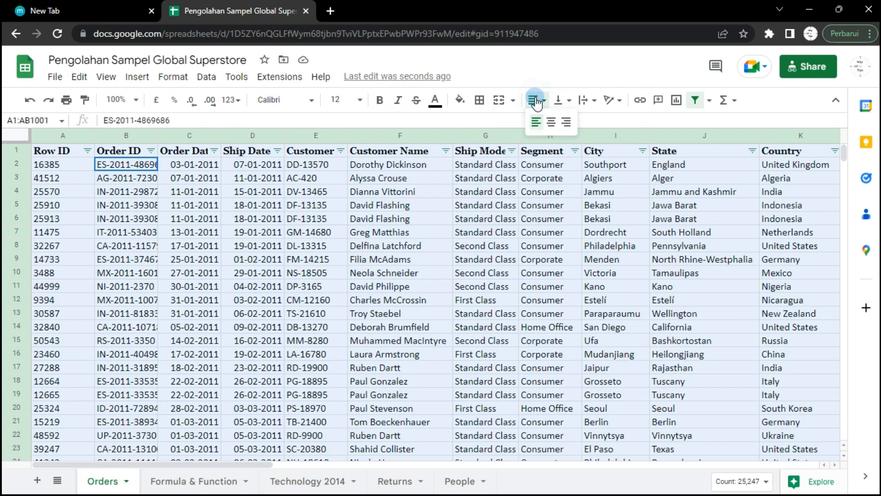
{"action": "left_click", "coordinate": [553, 121]}
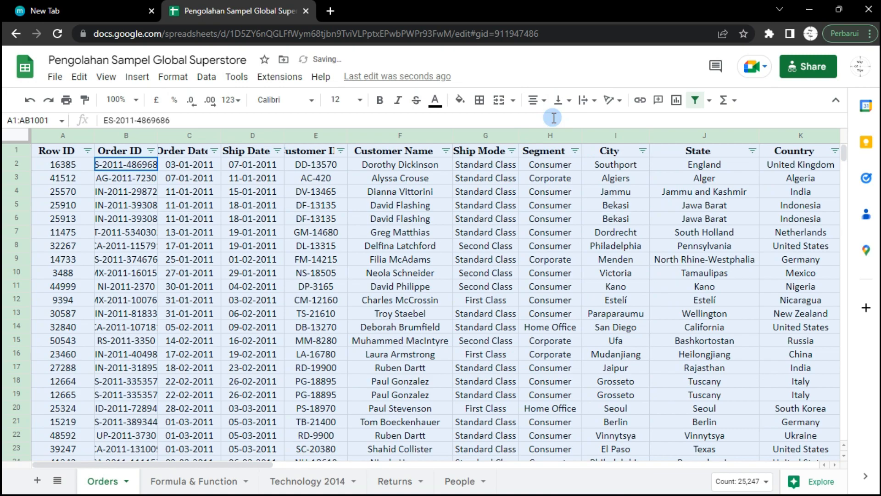
Try right alignment on the data range A1:AB1001 and return it to centre alignment
{"action": "left_click", "coordinate": [536, 100]}
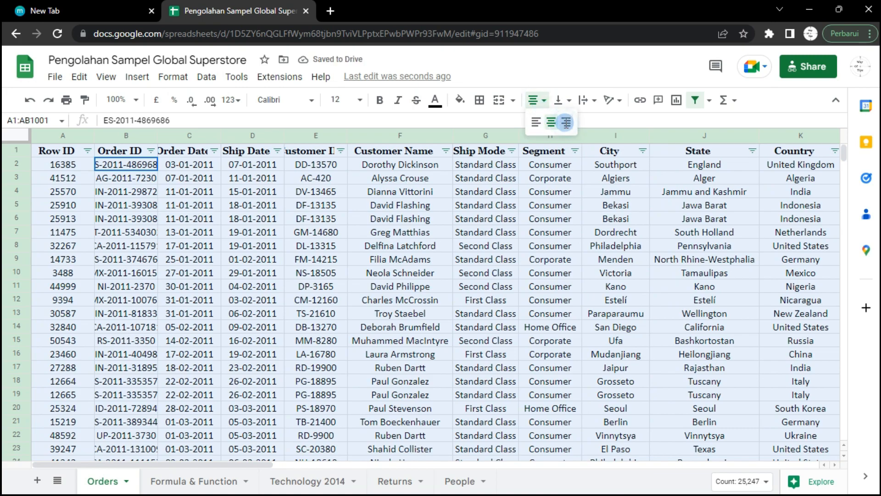
{"action": "left_click", "coordinate": [567, 121]}
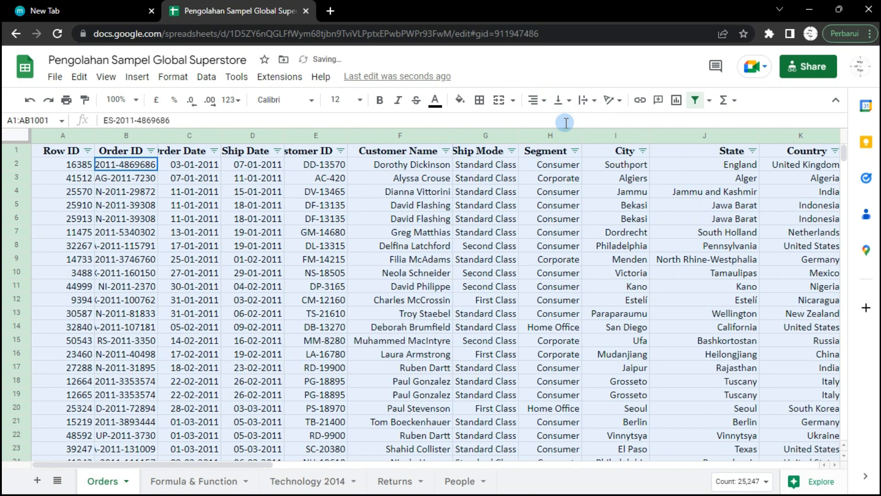
{"action": "left_click", "coordinate": [546, 101]}
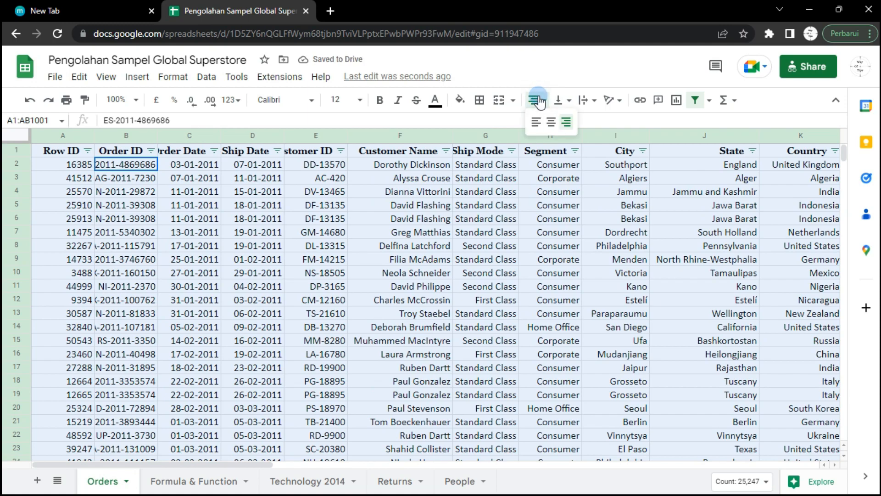
{"action": "left_click", "coordinate": [551, 122]}
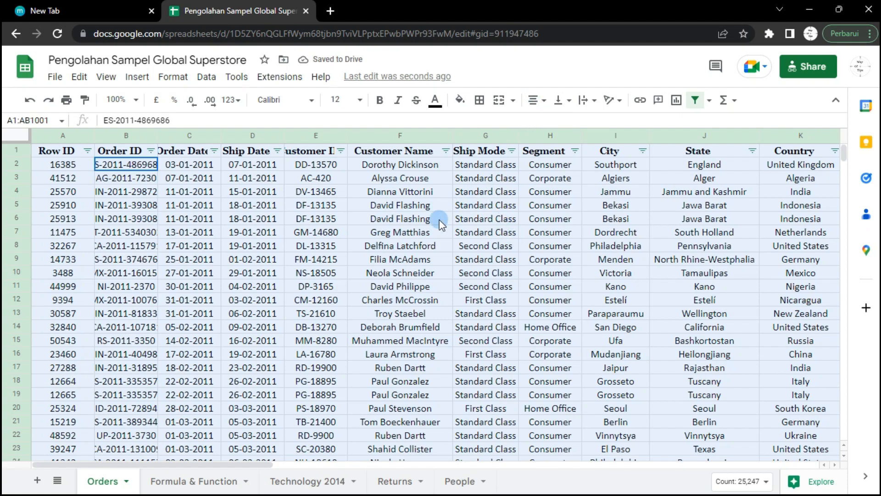
Try right alignment on header row 1 only and set it back to centre alignment
{"action": "left_click", "coordinate": [15, 152]}
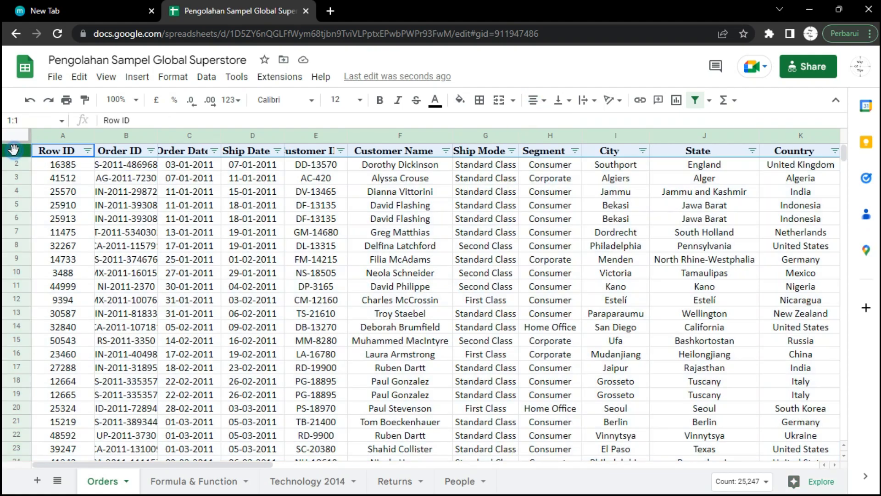
{"action": "left_click", "coordinate": [534, 100]}
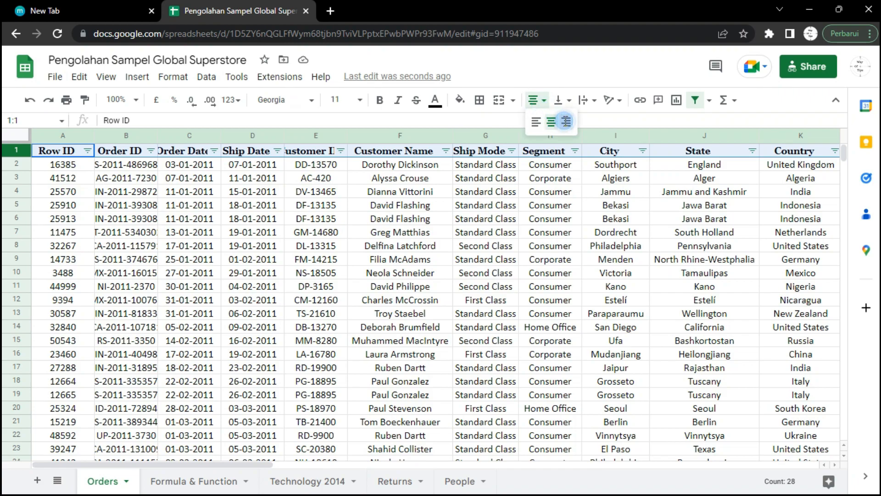
{"action": "left_click", "coordinate": [564, 122]}
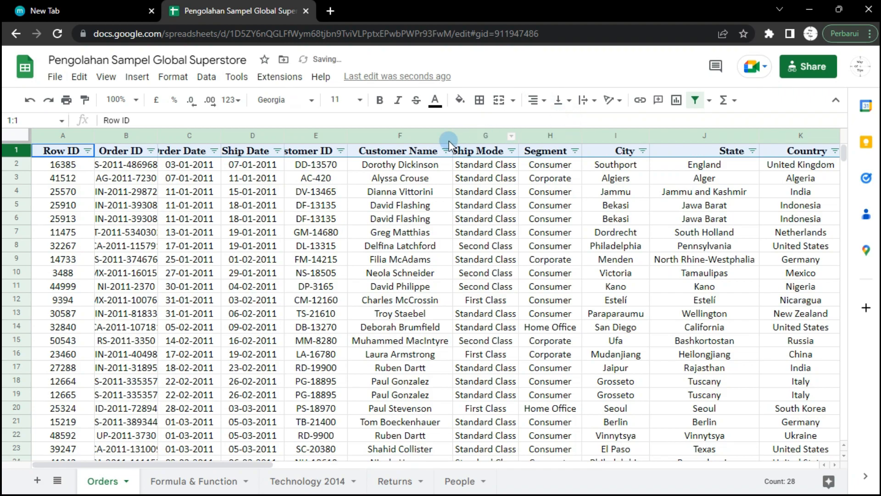
{"action": "left_click", "coordinate": [533, 100]}
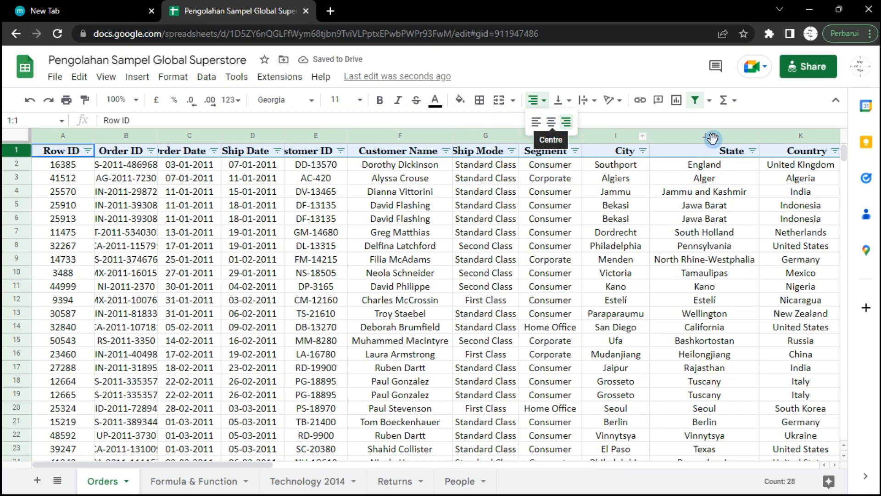
{"action": "left_click", "coordinate": [551, 122]}
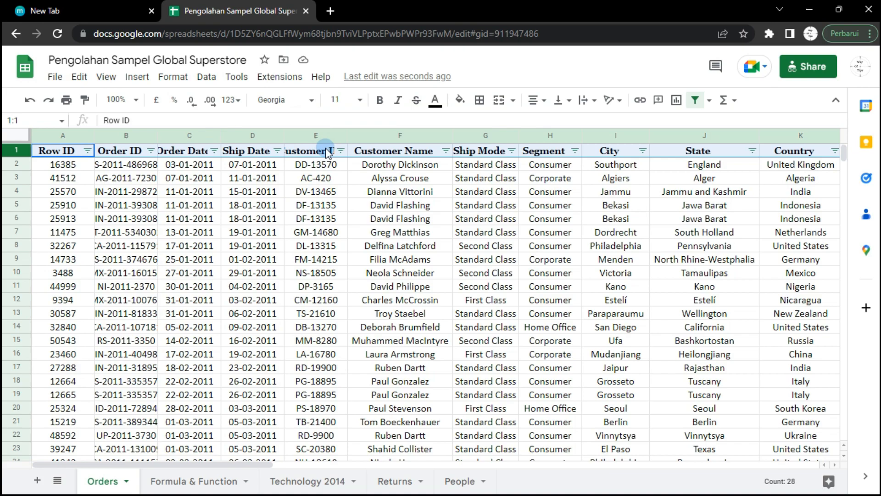
Wrap the text in header row 1 so long column titles break onto a second line
{"action": "left_click", "coordinate": [168, 82]}
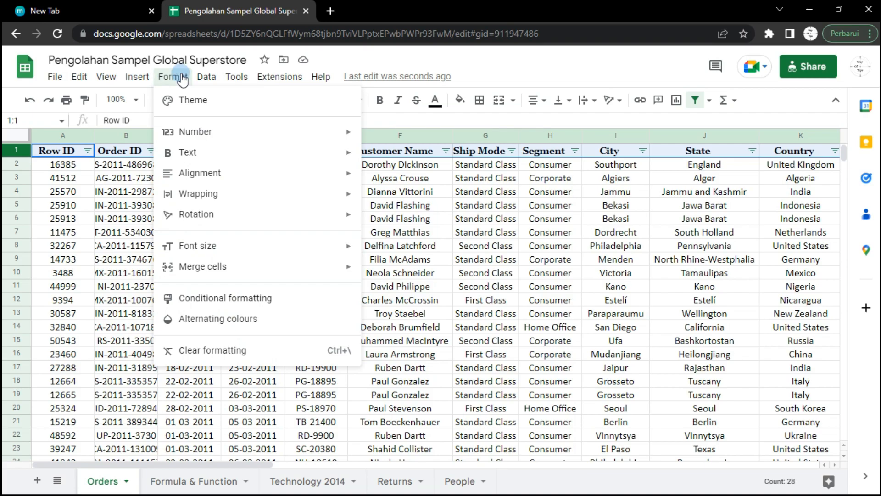
{"action": "mouse_move", "coordinate": [207, 193]}
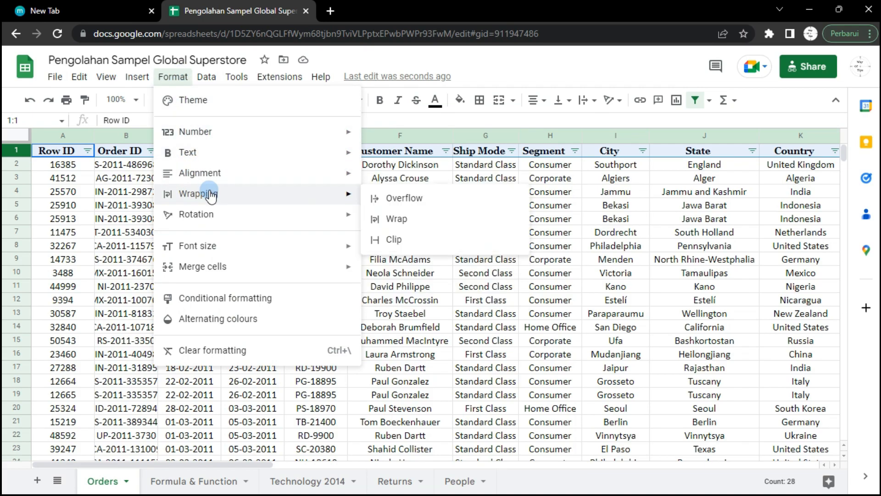
{"action": "left_click", "coordinate": [397, 219]}
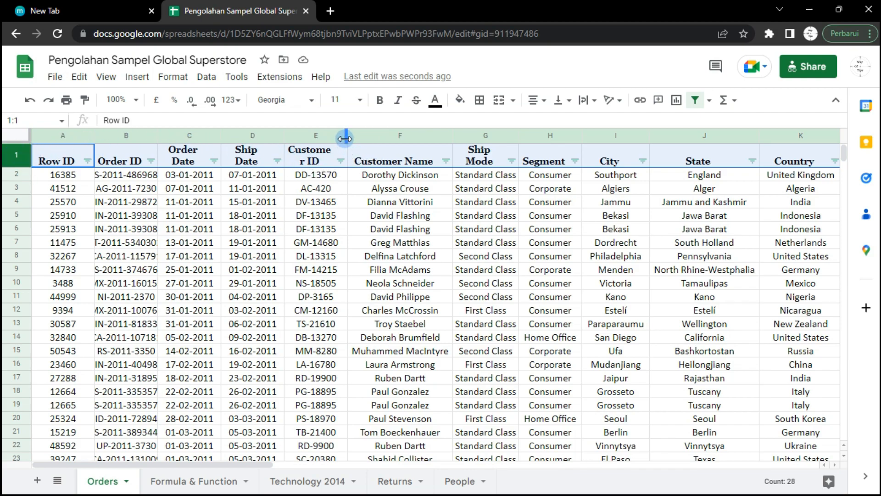
Try the Overflow wrapping option on header row 1 and deselect the row
{"action": "left_click", "coordinate": [171, 77]}
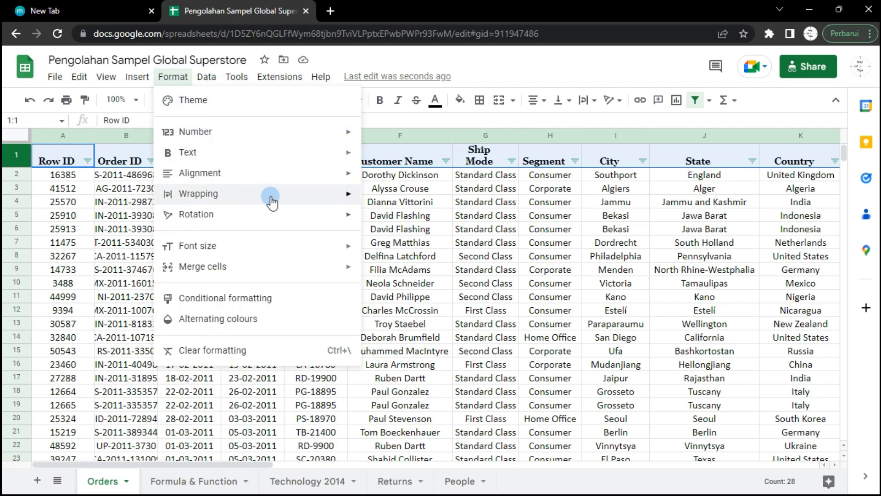
{"action": "mouse_move", "coordinate": [275, 193]}
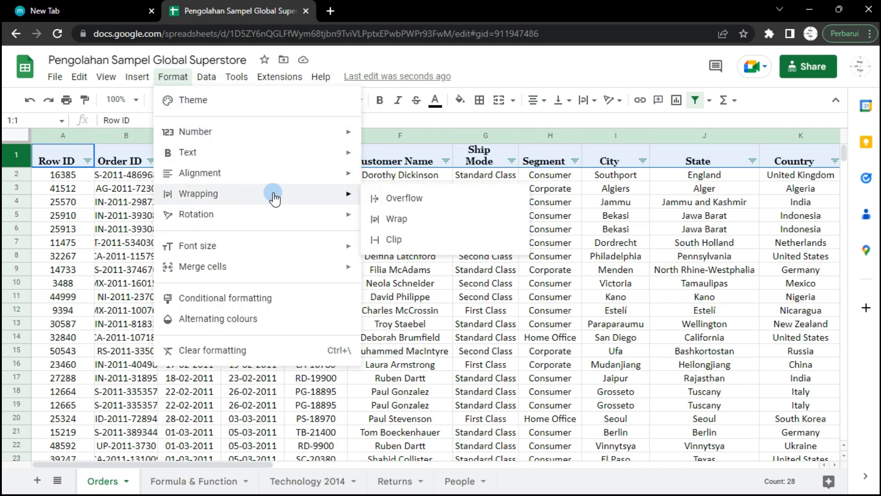
{"action": "left_click", "coordinate": [402, 200]}
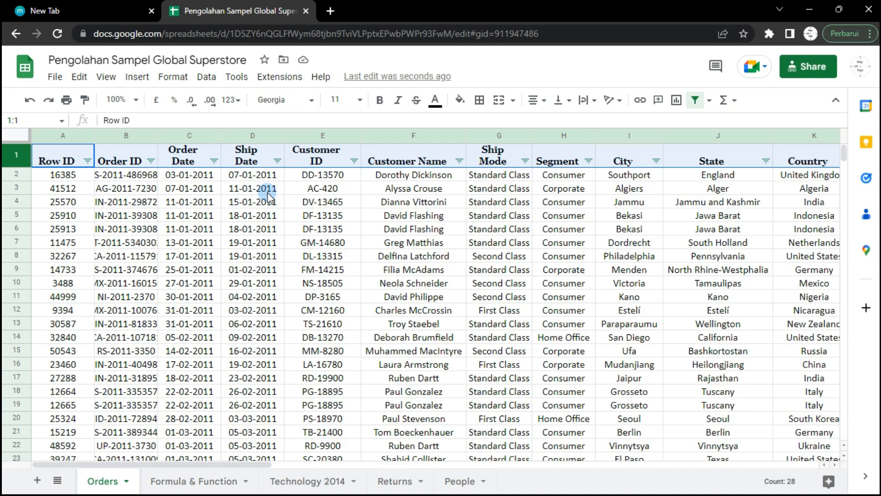
{"action": "left_click", "coordinate": [269, 193]}
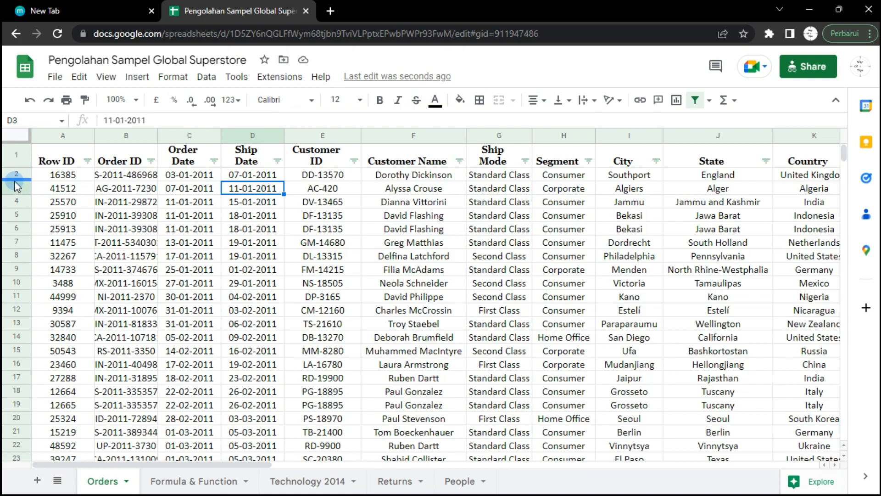
Fill header row 1 with a medium blue and lighten the fill to a paler cornflower blue
{"action": "left_click", "coordinate": [18, 156]}
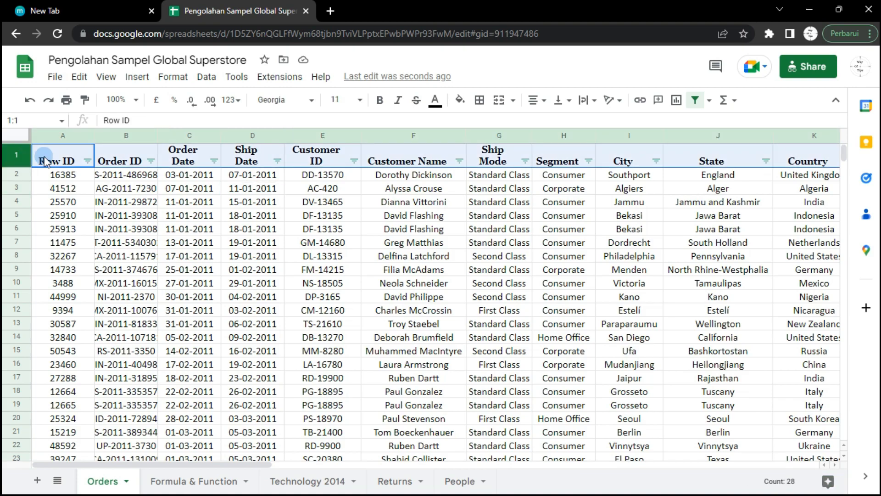
{"action": "left_click", "coordinate": [460, 102]}
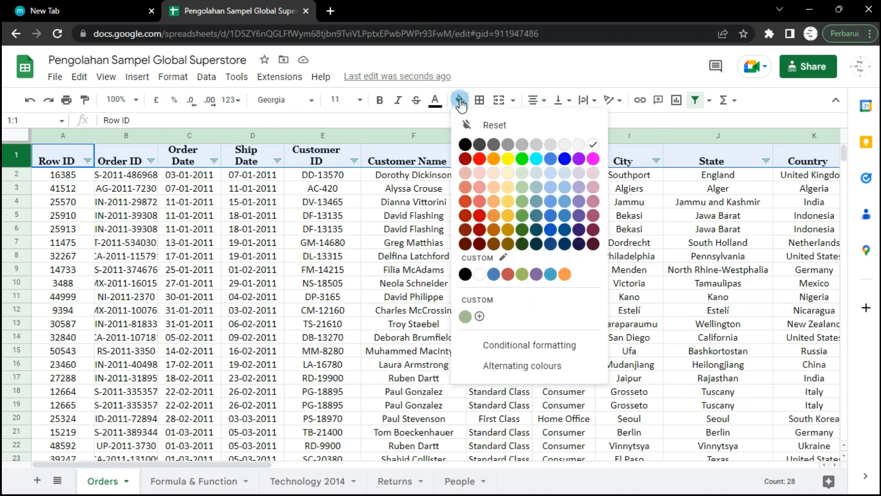
{"action": "left_click", "coordinate": [550, 201]}
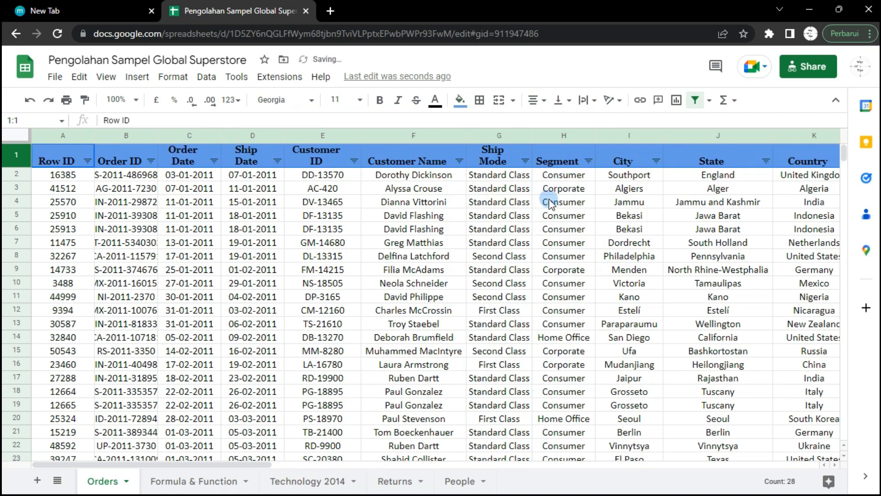
{"action": "left_click", "coordinate": [463, 101]}
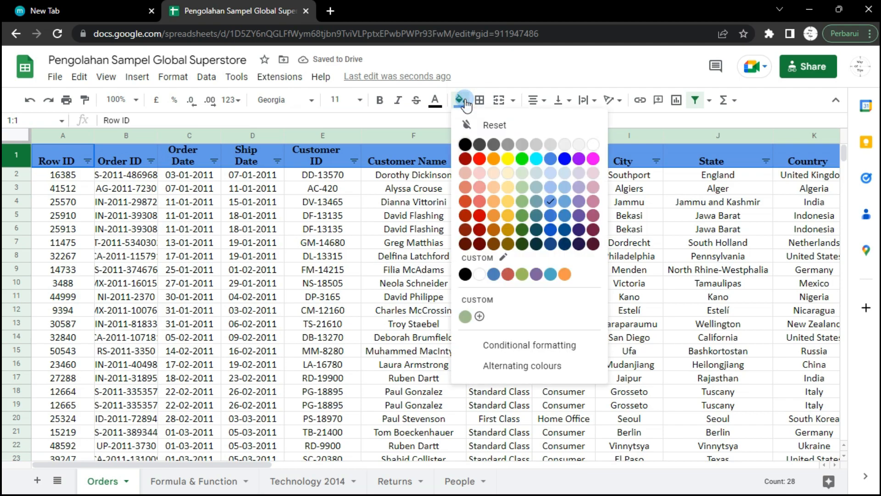
{"action": "left_click", "coordinate": [553, 188]}
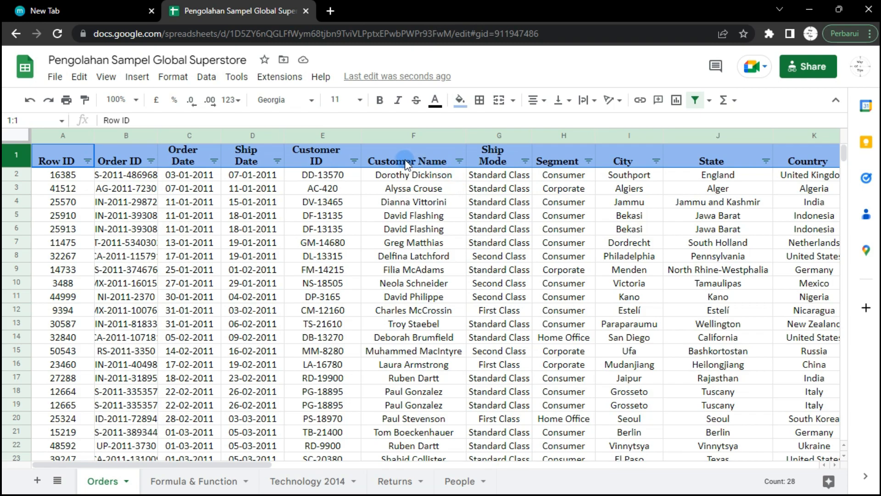
Try the bold toggle and the Calibri font on header row 1, and return it to bold Georgia
{"action": "left_click", "coordinate": [381, 101]}
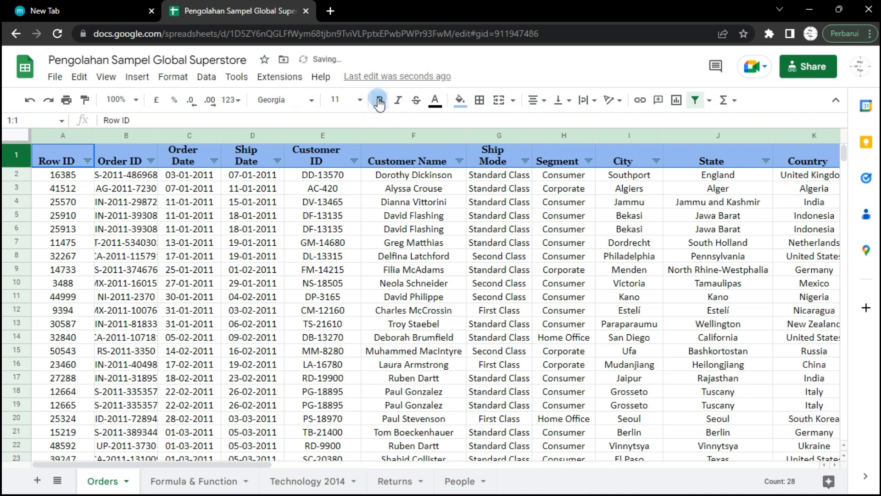
{"action": "left_click", "coordinate": [302, 102]}
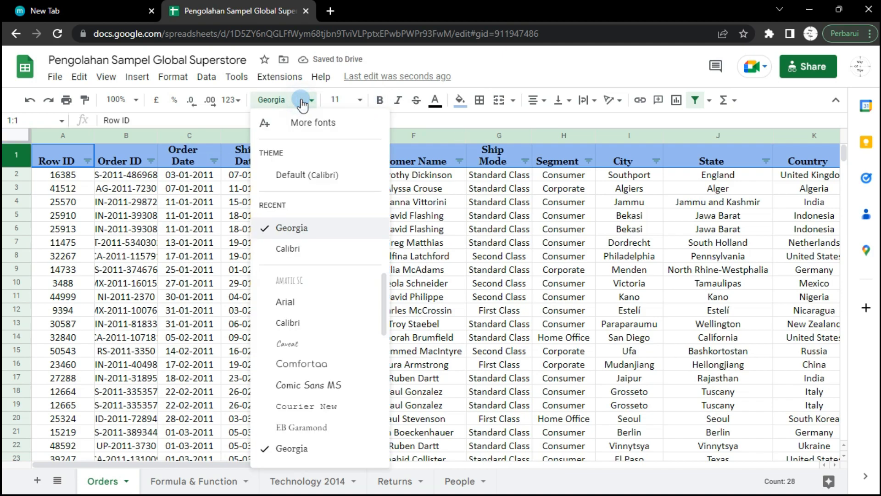
{"action": "left_click", "coordinate": [290, 249]}
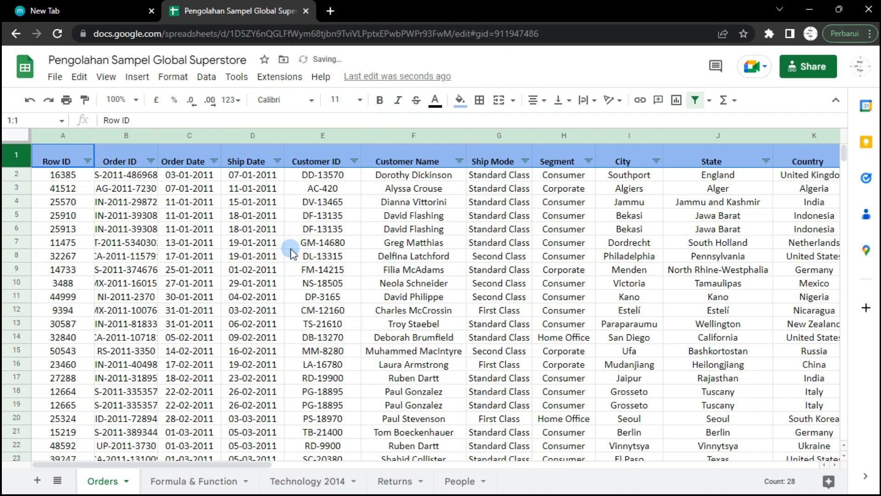
{"action": "left_click", "coordinate": [382, 102]}
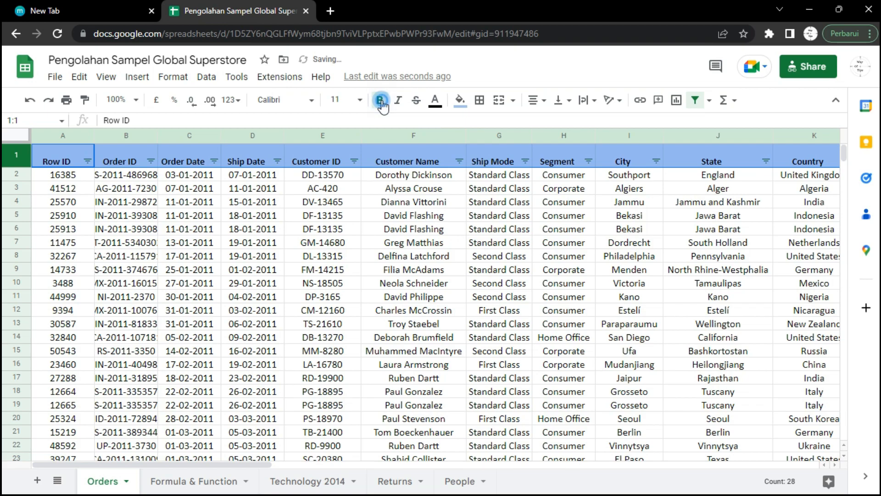
{"action": "left_click", "coordinate": [301, 216]}
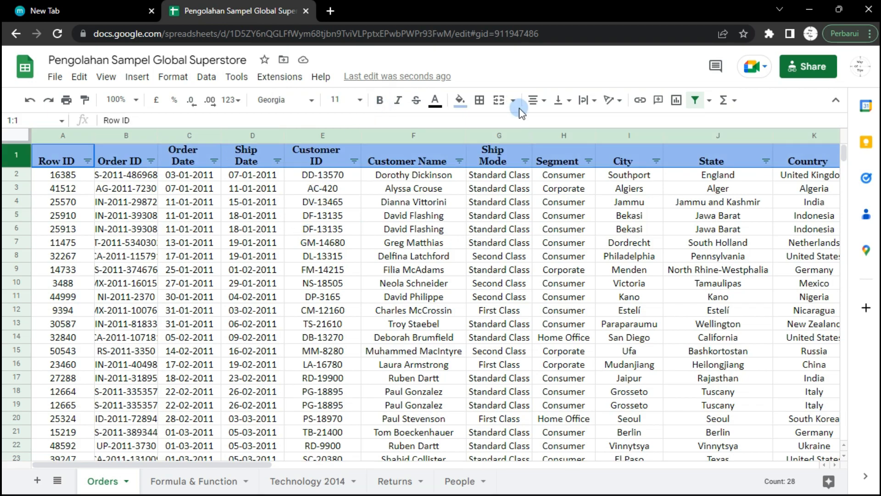
Try white text on header row 1 and return it to black
{"action": "left_click", "coordinate": [435, 101]}
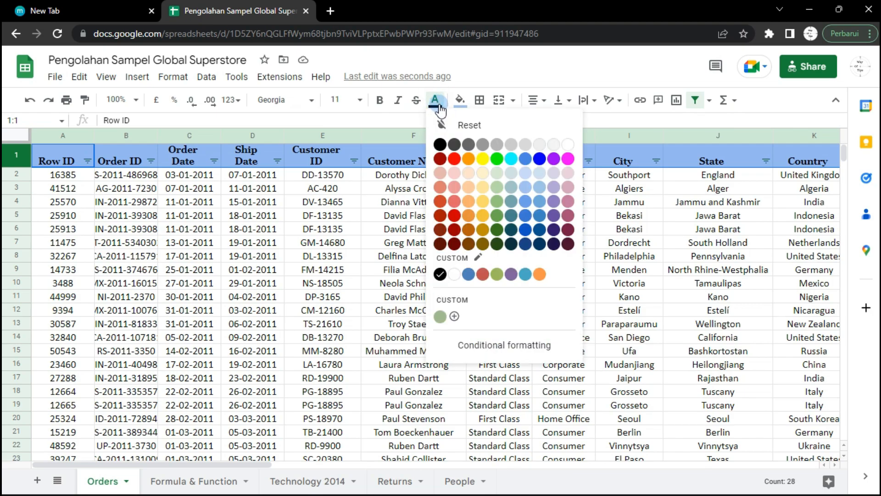
{"action": "left_click", "coordinate": [568, 145]}
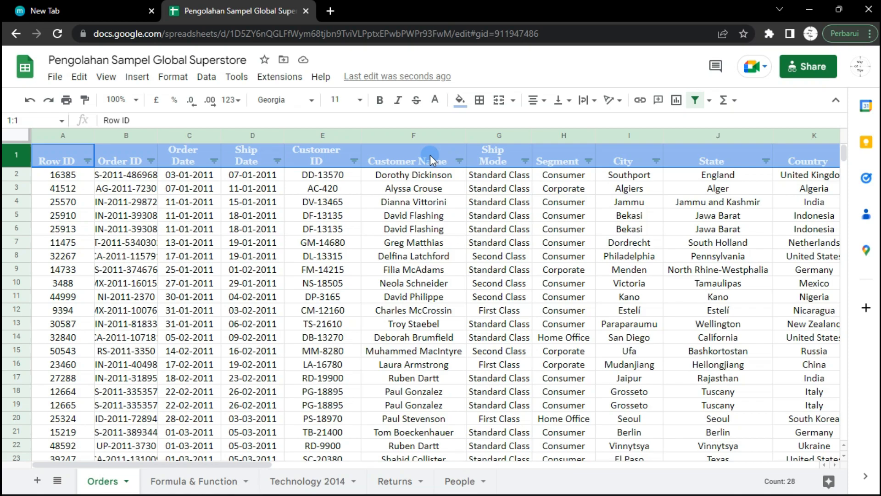
{"action": "left_click", "coordinate": [437, 102]}
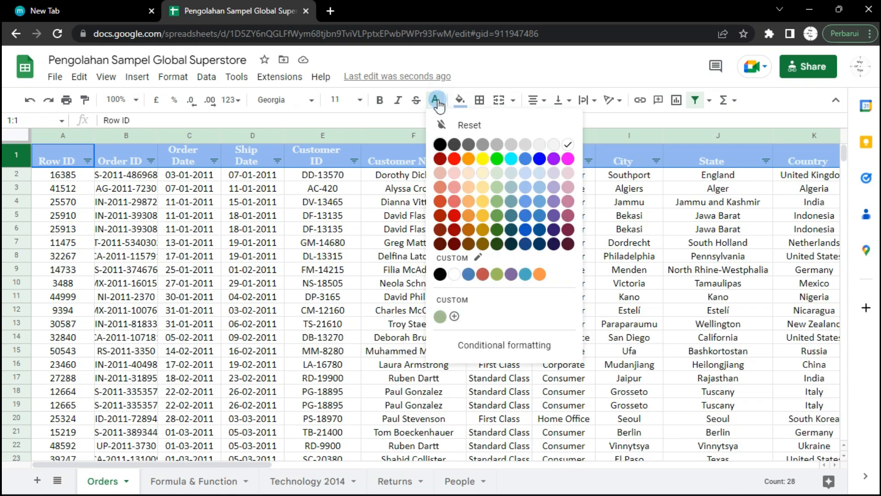
{"action": "left_click", "coordinate": [440, 145]}
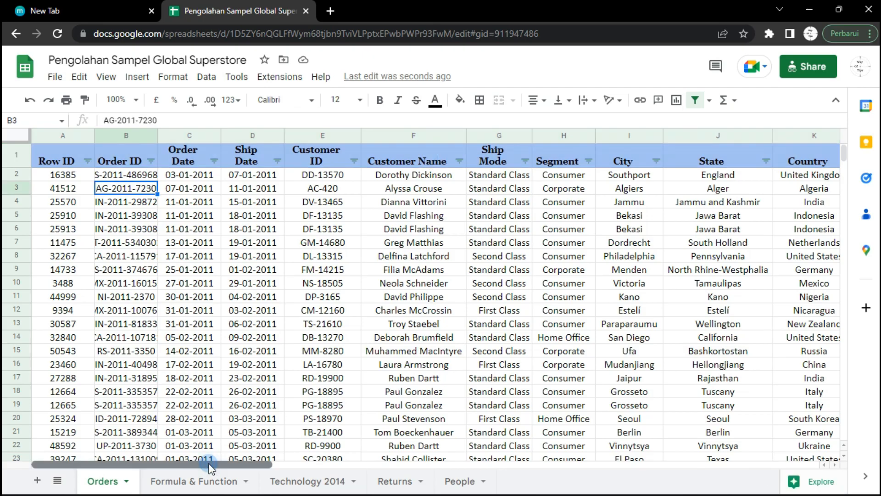
Add a single-colour conditional format rule to the whole Profit column with the condition Less than
{"action": "left_click_drag", "start_coordinate": [209, 466], "coordinate": [544, 466]}
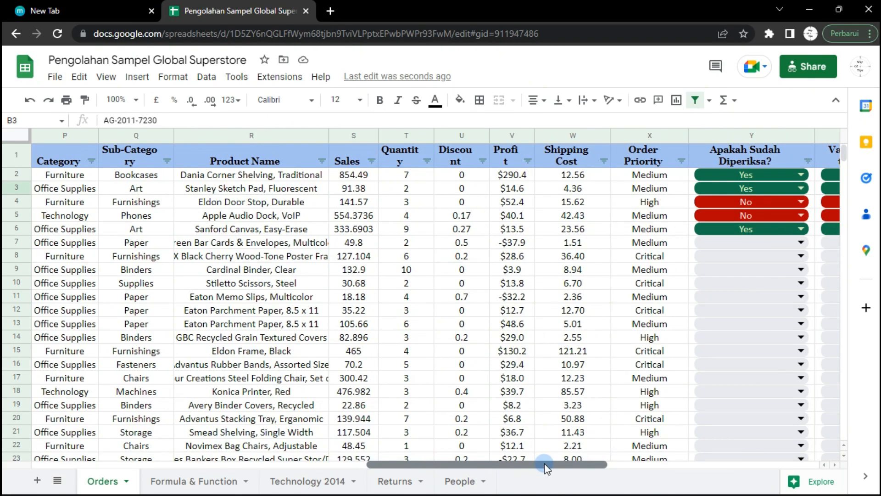
{"action": "left_click", "coordinate": [508, 134]}
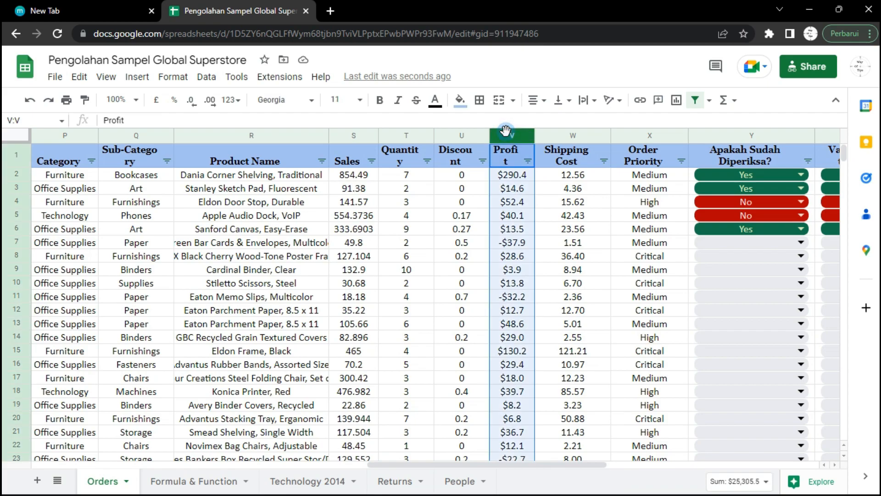
{"action": "left_click", "coordinate": [182, 79]}
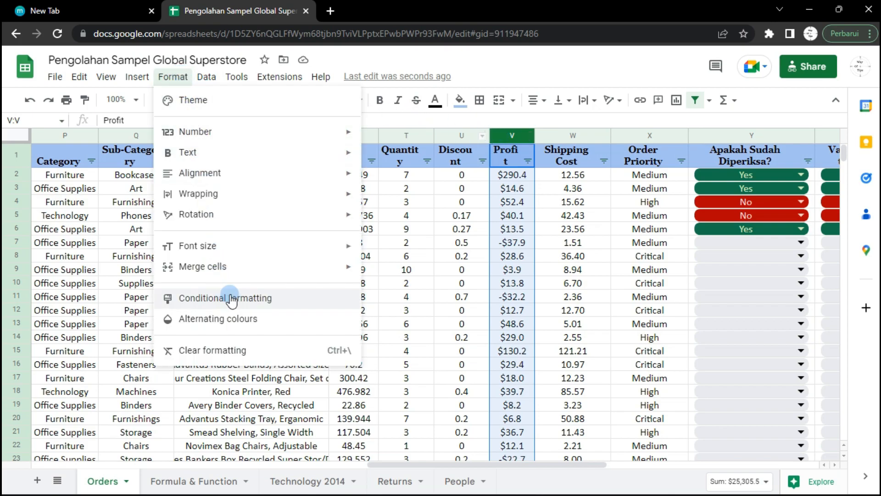
{"action": "left_click", "coordinate": [290, 301]}
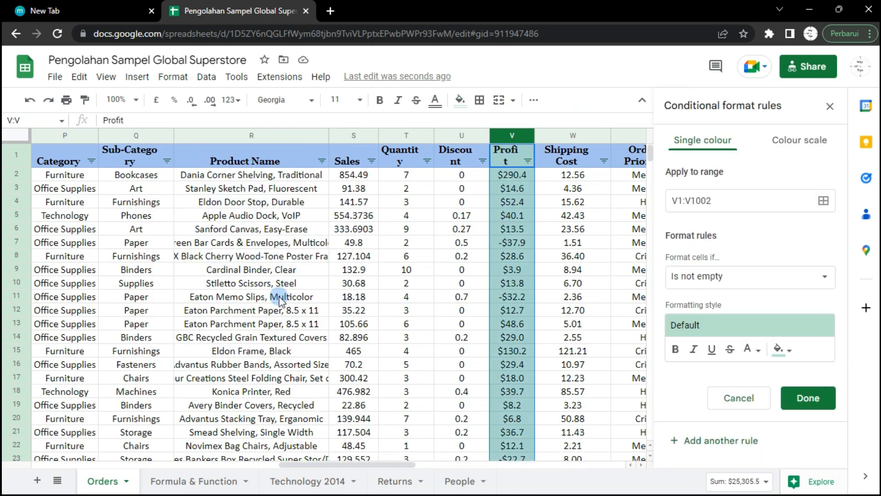
{"action": "left_click", "coordinate": [718, 274]}
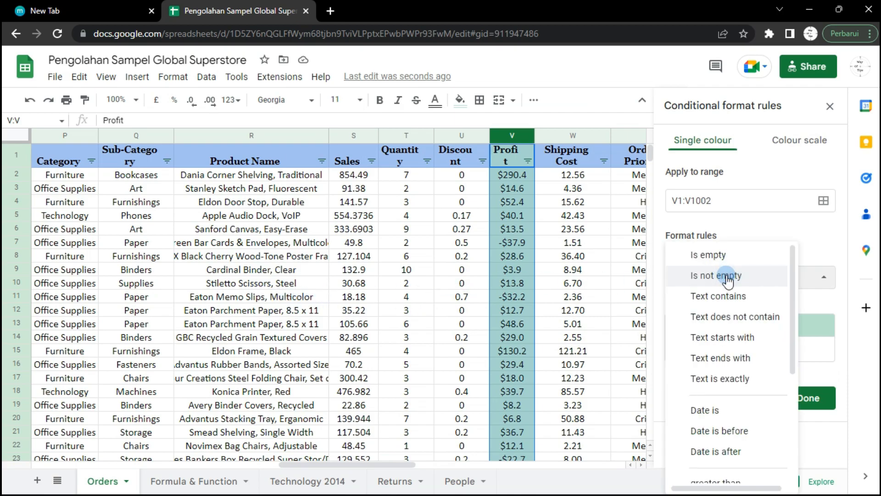
{"action": "scroll", "coordinate": [730, 342], "scroll_direction": "down", "scroll_amount": 4}
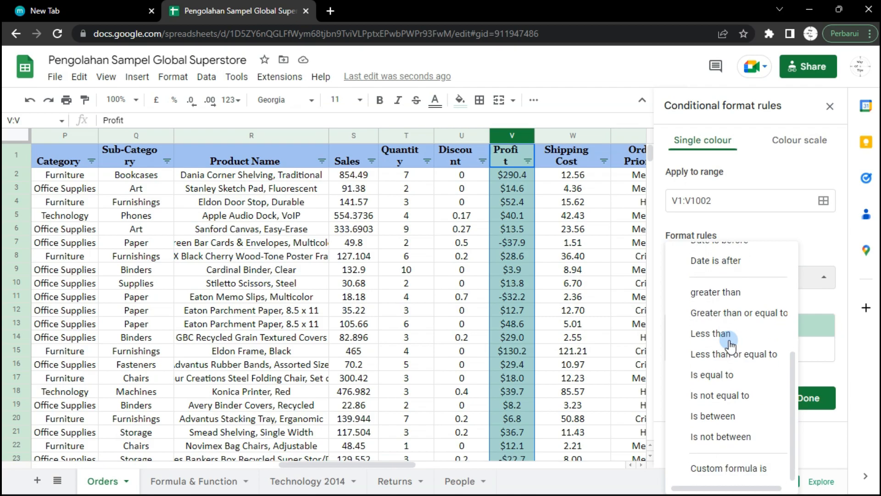
{"action": "scroll", "coordinate": [723, 299], "scroll_direction": "up", "scroll_amount": 3}
{"action": "scroll", "coordinate": [723, 322], "scroll_direction": "down", "scroll_amount": 3}
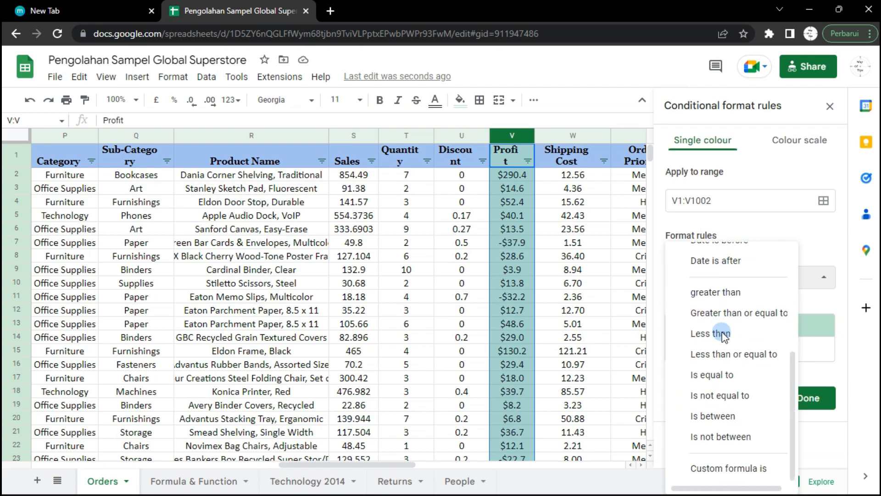
{"action": "left_click", "coordinate": [723, 335]}
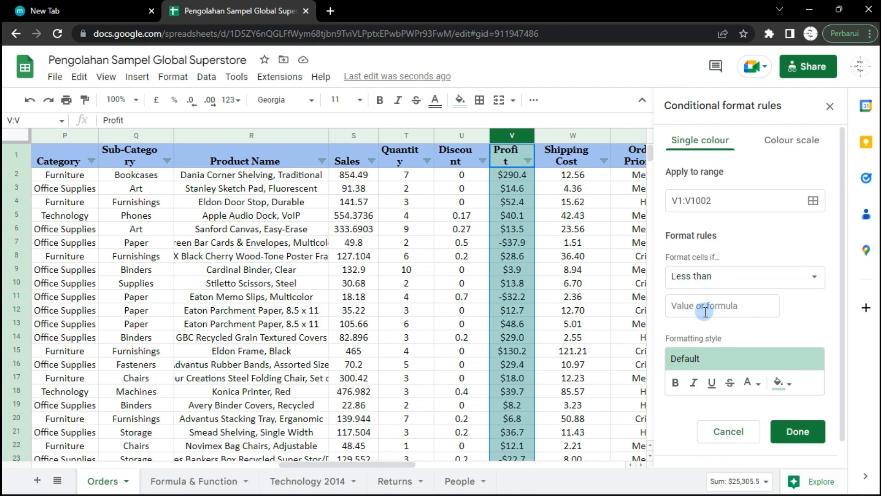
Set the Profit rule's threshold to 290 and save it with the default green style
{"action": "left_click", "coordinate": [719, 306]}
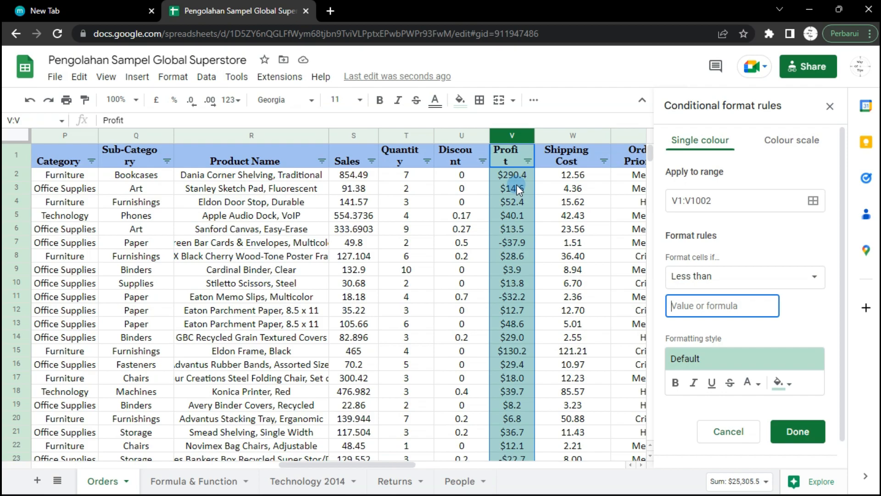
{"action": "left_click", "coordinate": [696, 307]}
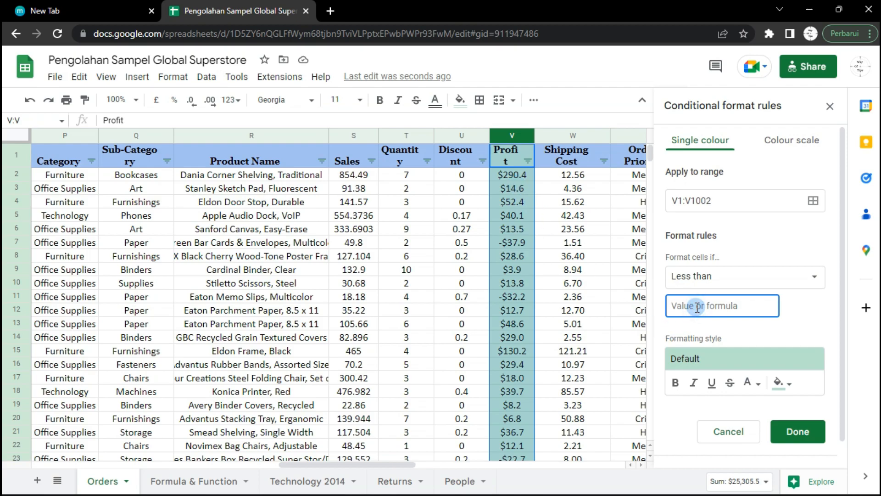
{"action": "type", "text": "290"}
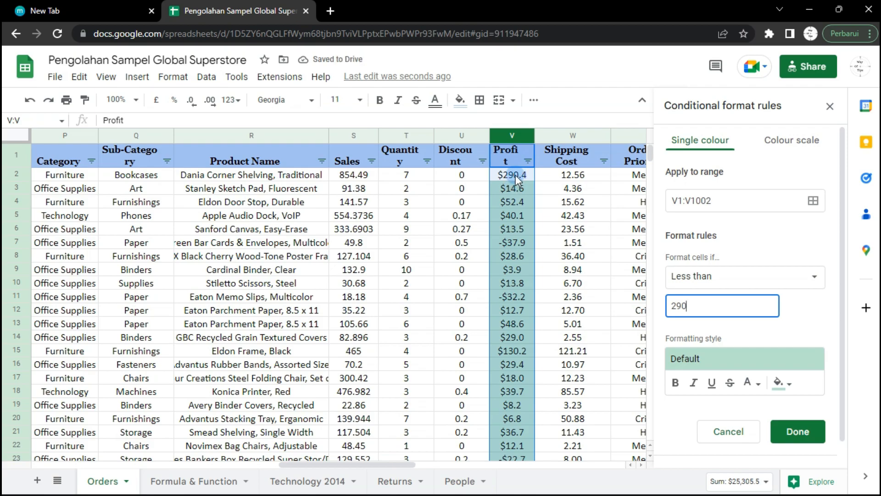
{"action": "left_click", "coordinate": [764, 246]}
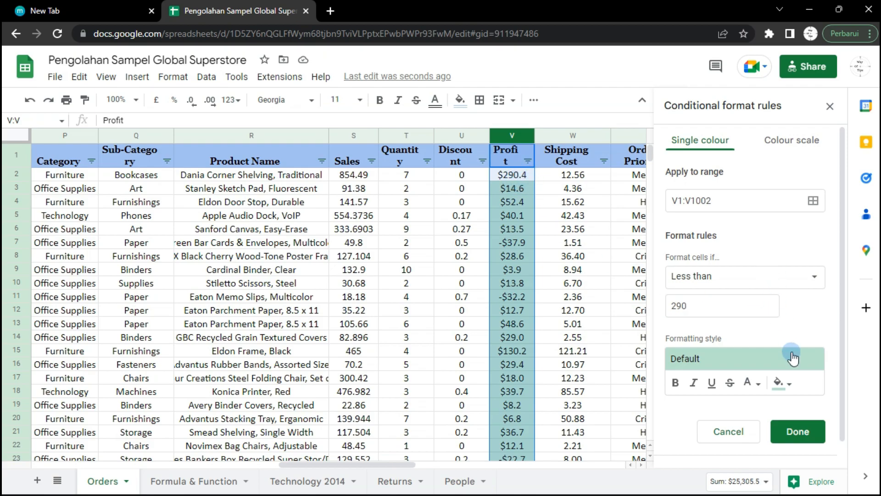
{"action": "left_click", "coordinate": [803, 435]}
{"action": "left_click", "coordinate": [553, 216]}
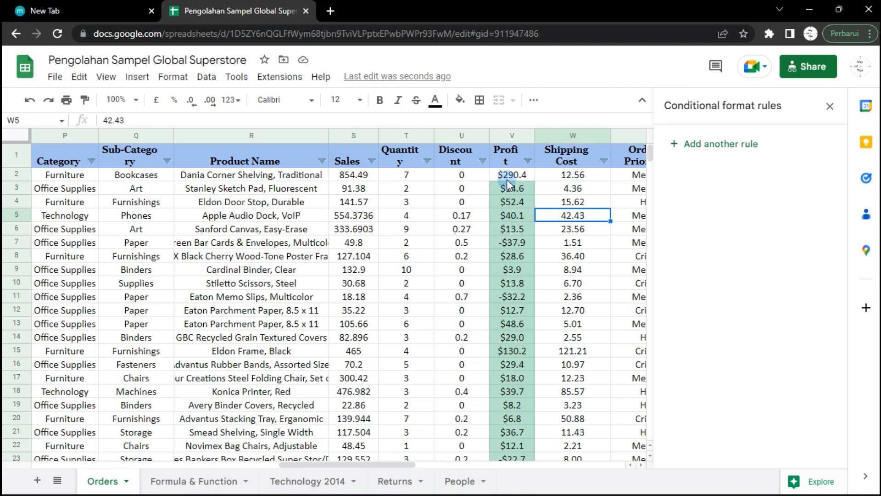
Check the highlighting down the Profit column and reopen its conditional format rule for editing
{"action": "scroll", "coordinate": [507, 195], "scroll_direction": "down", "scroll_amount": 18}
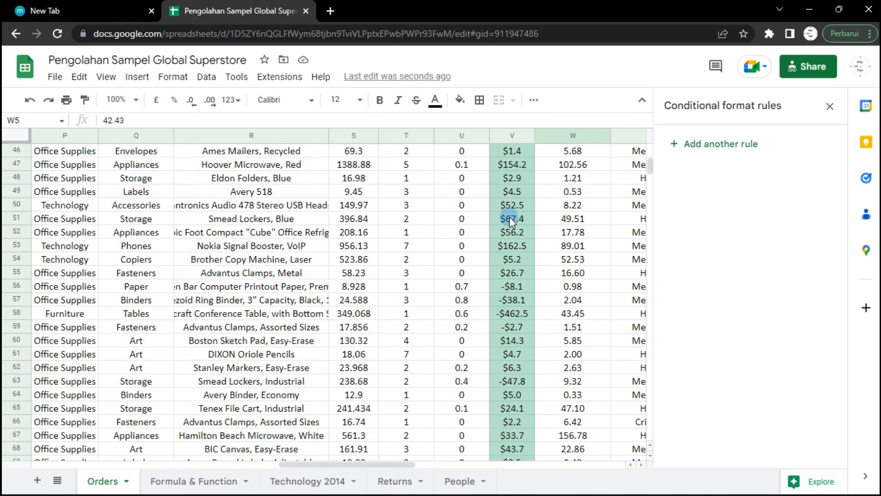
{"action": "left_click_drag", "start_coordinate": [649, 171], "coordinate": [647, 224]}
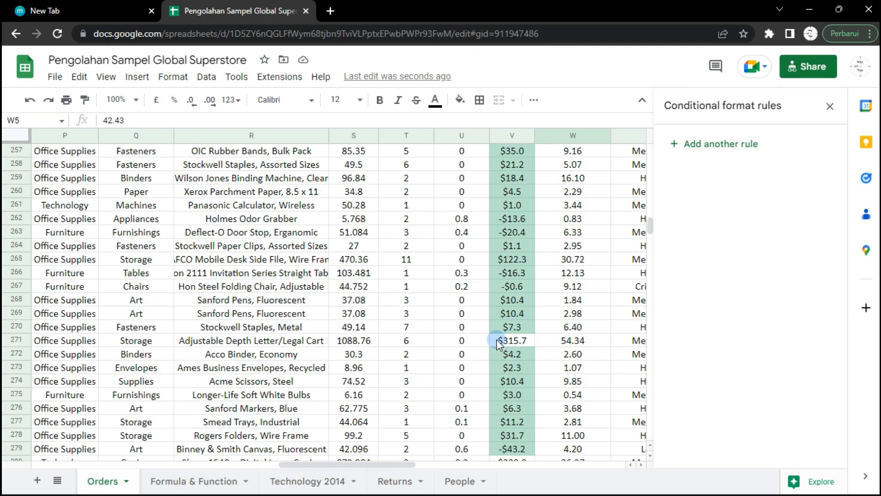
{"action": "scroll", "coordinate": [502, 343], "scroll_direction": "down", "scroll_amount": 4}
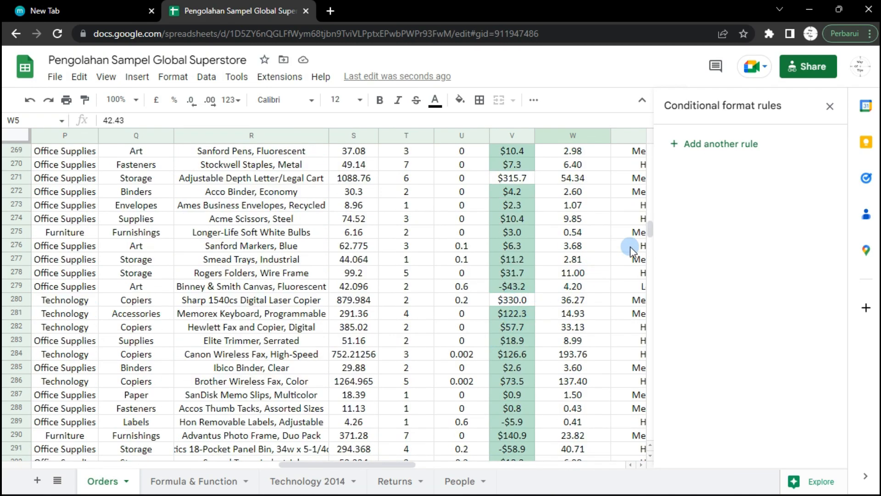
{"action": "left_click_drag", "start_coordinate": [650, 229], "coordinate": [665, 142]}
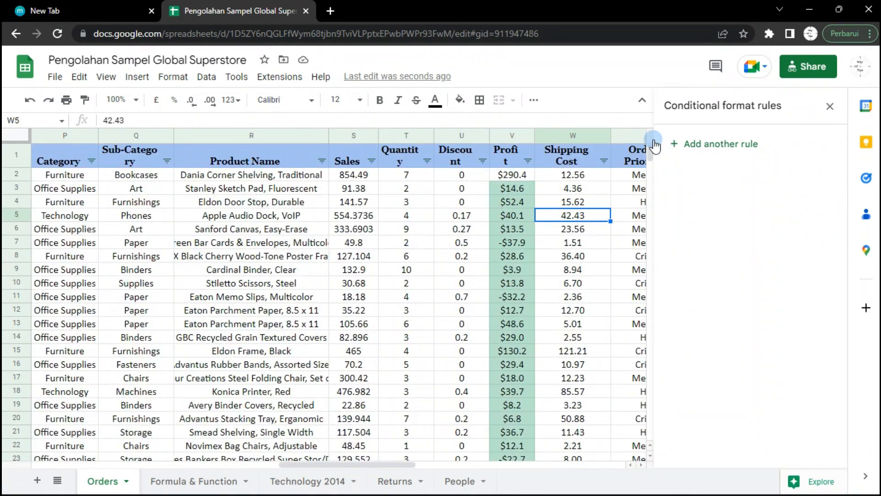
{"action": "left_click", "coordinate": [512, 137]}
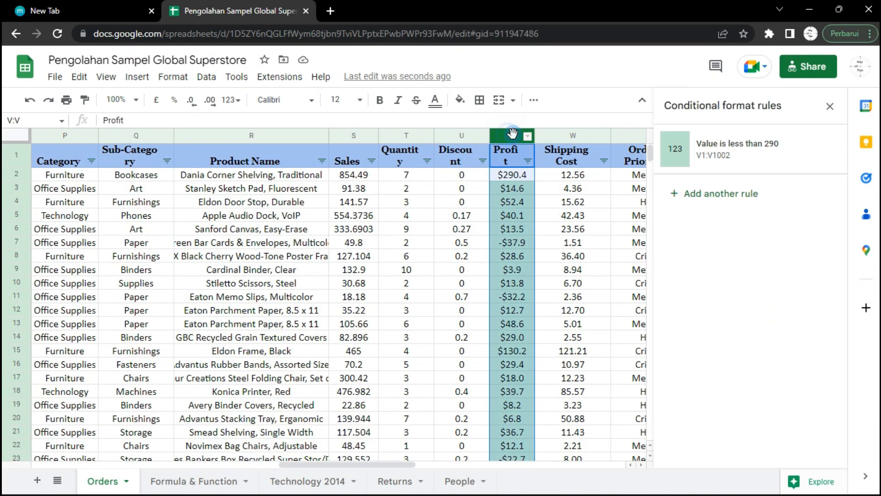
{"action": "left_click", "coordinate": [173, 78]}
{"action": "left_click", "coordinate": [223, 296]}
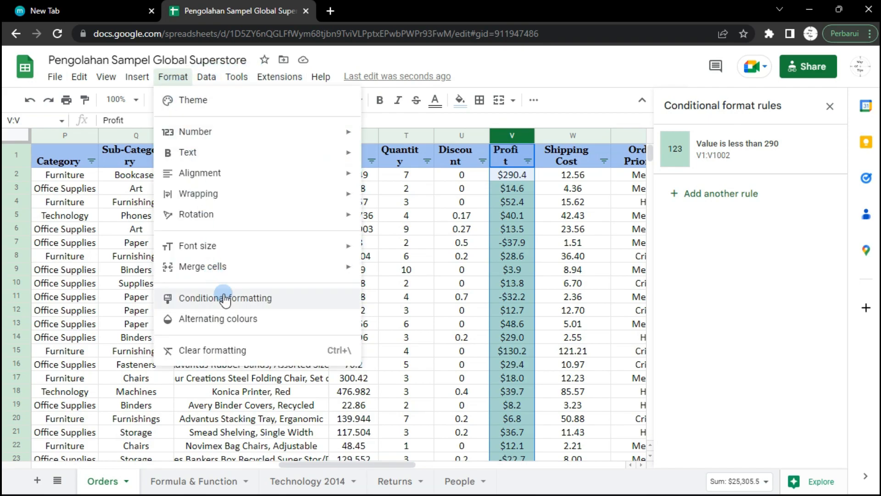
{"action": "left_click", "coordinate": [762, 148]}
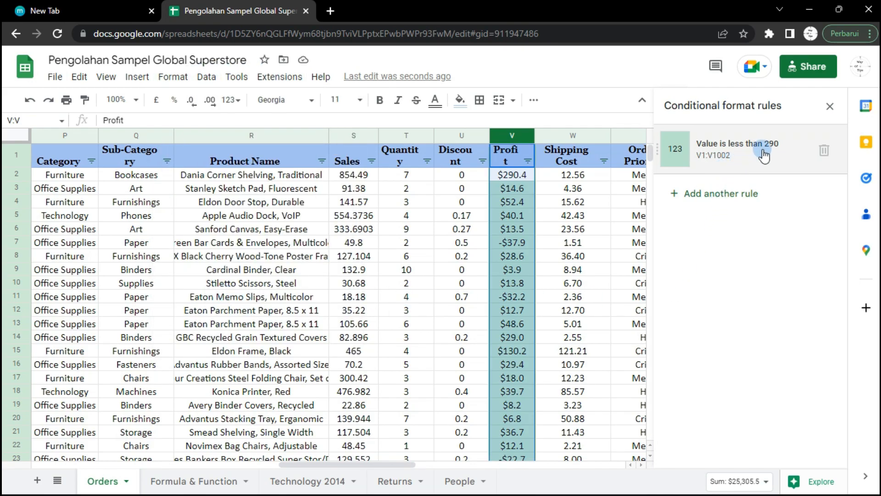
{"action": "left_click", "coordinate": [724, 143]}
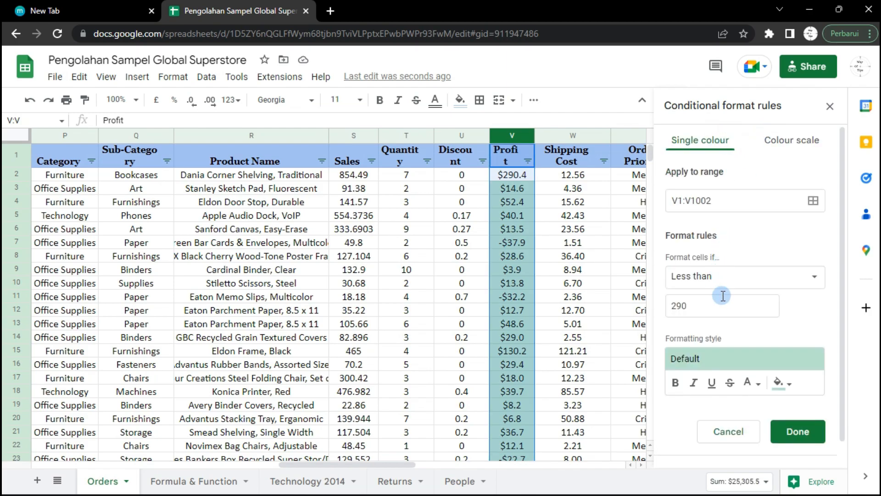
Clear the threshold value from the Profit rule and change its condition to Is empty
{"action": "left_click", "coordinate": [723, 314]}
{"action": "left_click_drag", "start_coordinate": [724, 314], "coordinate": [638, 312]}
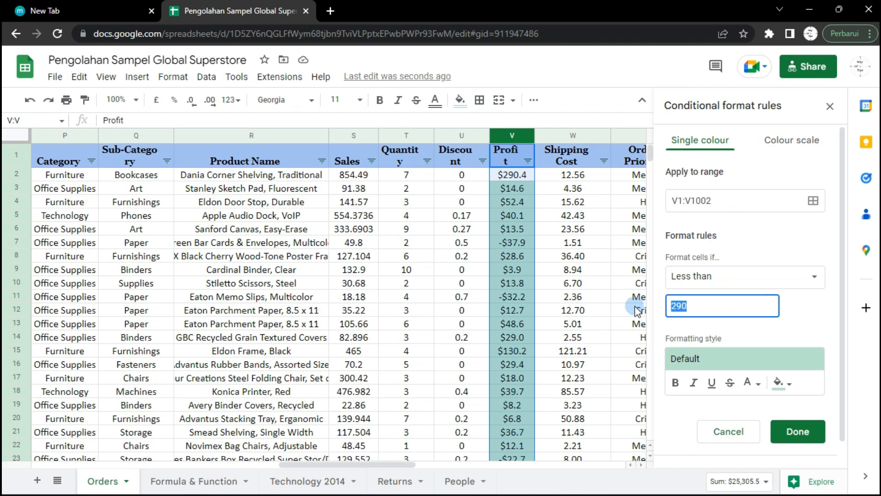
{"action": "key", "text": "BackSpace"}
{"action": "left_click", "coordinate": [729, 277]}
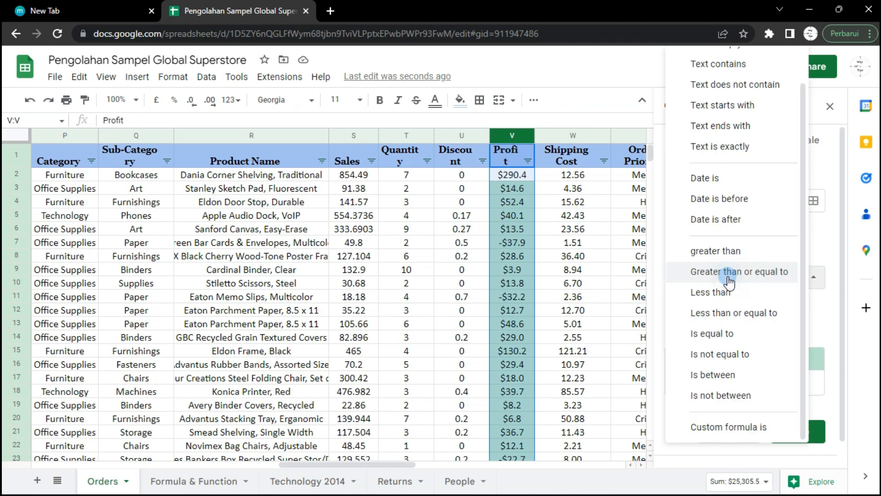
{"action": "scroll", "coordinate": [730, 151], "scroll_direction": "up", "scroll_amount": 2}
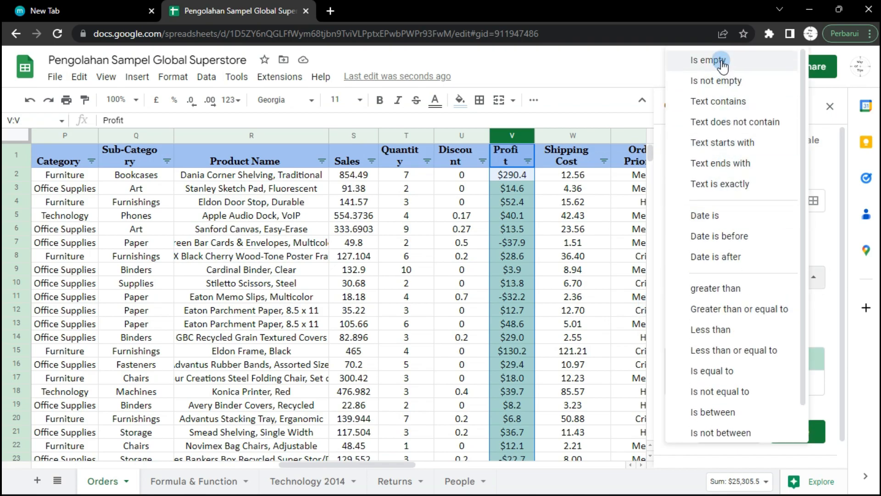
{"action": "left_click", "coordinate": [762, 60]}
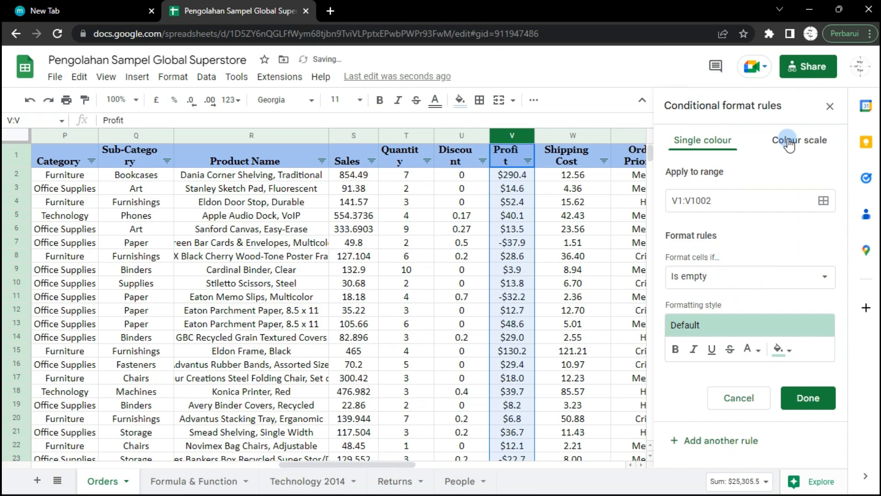
Switch the Profit column's conditional format rule to a colour scale and apply the yellow-to-white preset
{"action": "left_click", "coordinate": [812, 146]}
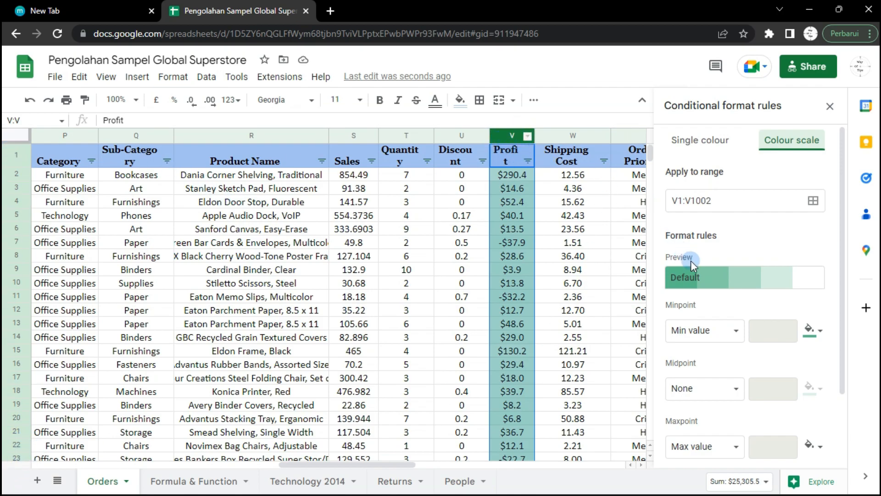
{"action": "scroll", "coordinate": [698, 270], "scroll_direction": "down", "scroll_amount": 2}
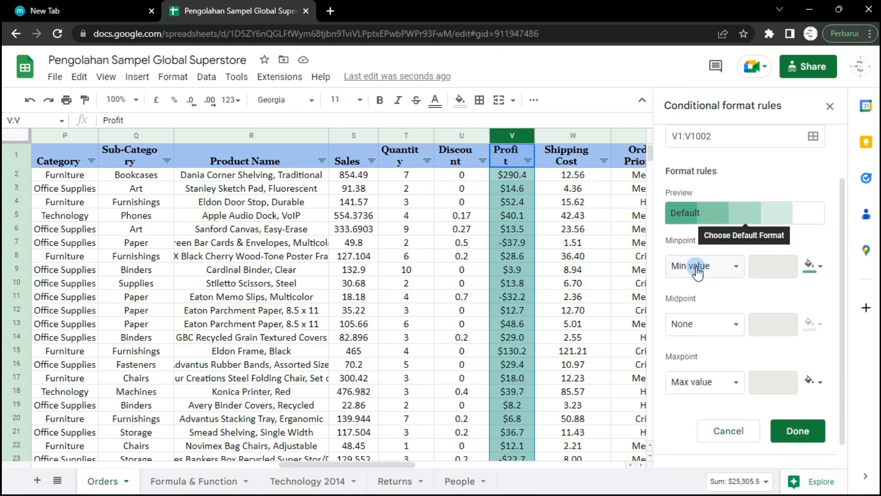
{"action": "left_click", "coordinate": [700, 217]}
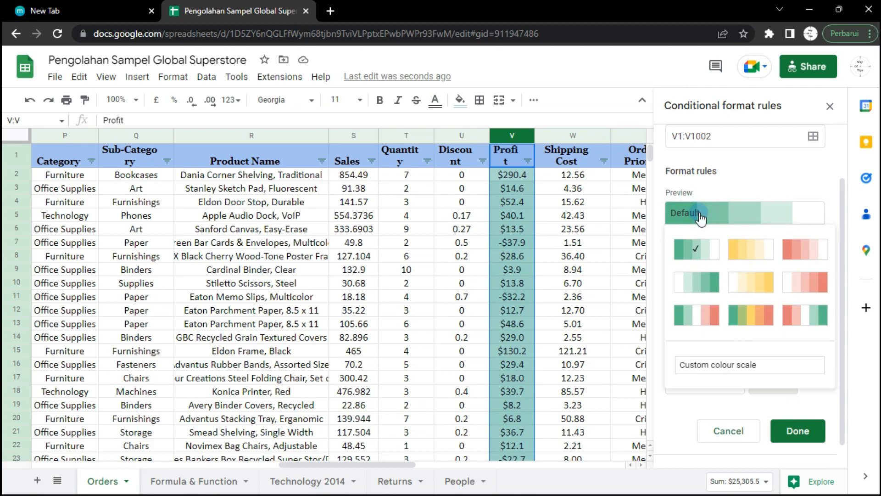
{"action": "left_click", "coordinate": [756, 250]}
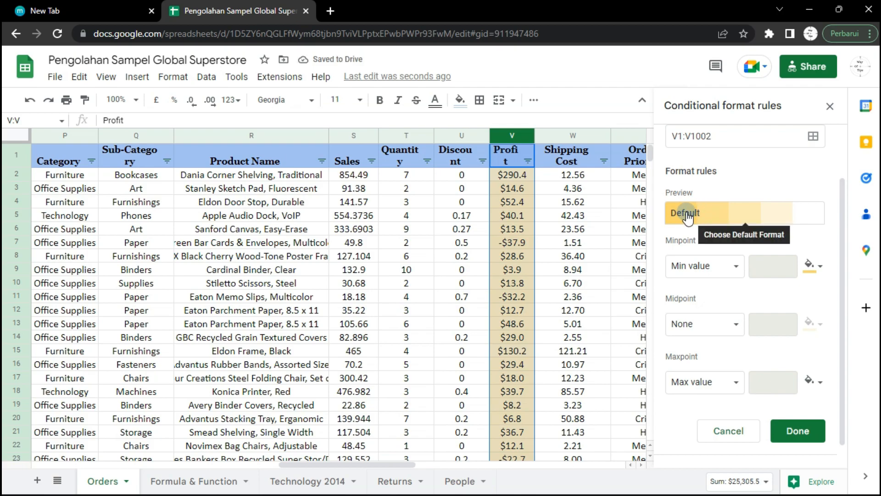
Try the red-to-white preset on the Profit colour scale and return it to the green-to-white preset
{"action": "left_click", "coordinate": [687, 216]}
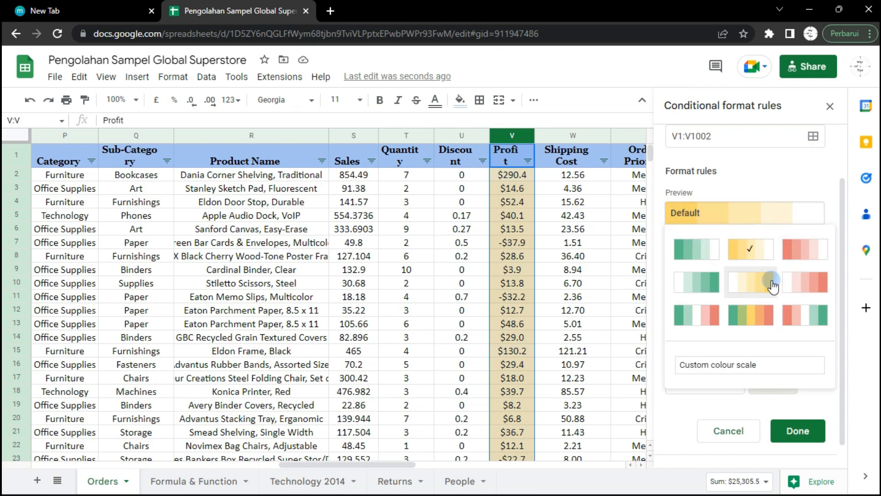
{"action": "left_click", "coordinate": [800, 258]}
{"action": "left_click", "coordinate": [703, 212]}
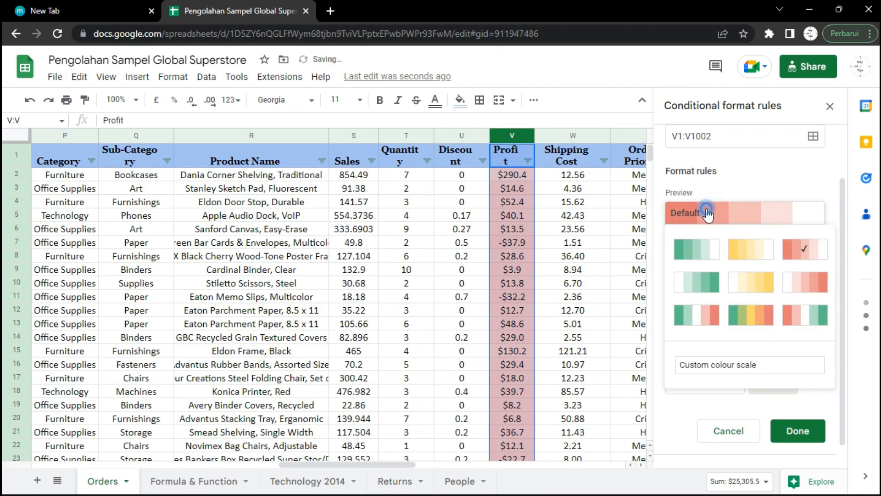
{"action": "left_click", "coordinate": [685, 250]}
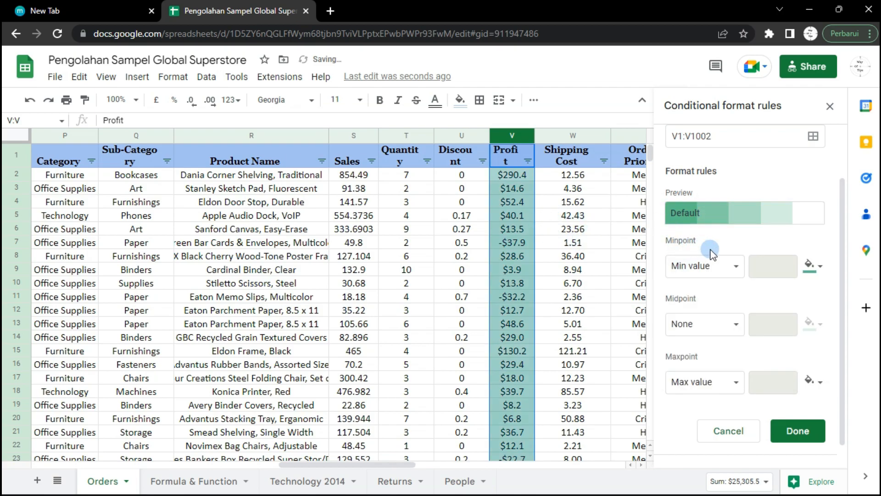
{"action": "scroll", "coordinate": [753, 313], "scroll_direction": "down", "scroll_amount": 1}
{"action": "scroll", "coordinate": [752, 313], "scroll_direction": "up", "scroll_amount": 2}
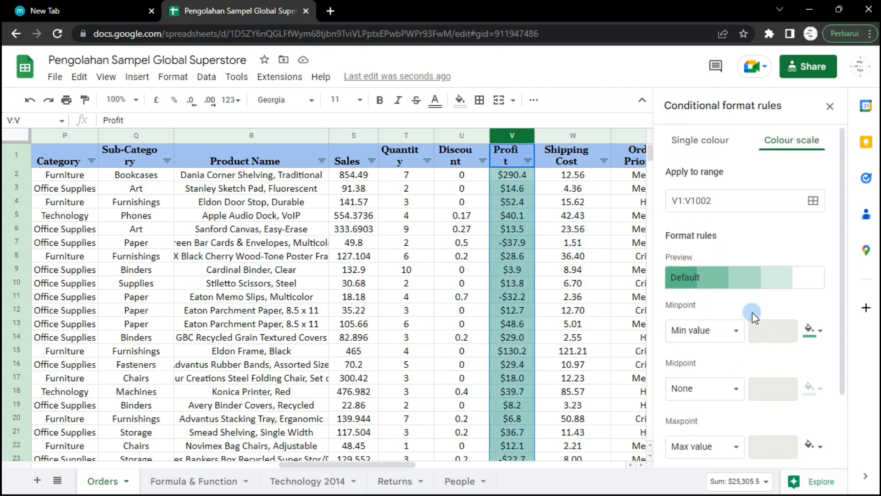
Examine how the green-to-white colour scale shades positive and negative values down the Profit column
{"action": "left_click", "coordinate": [573, 229]}
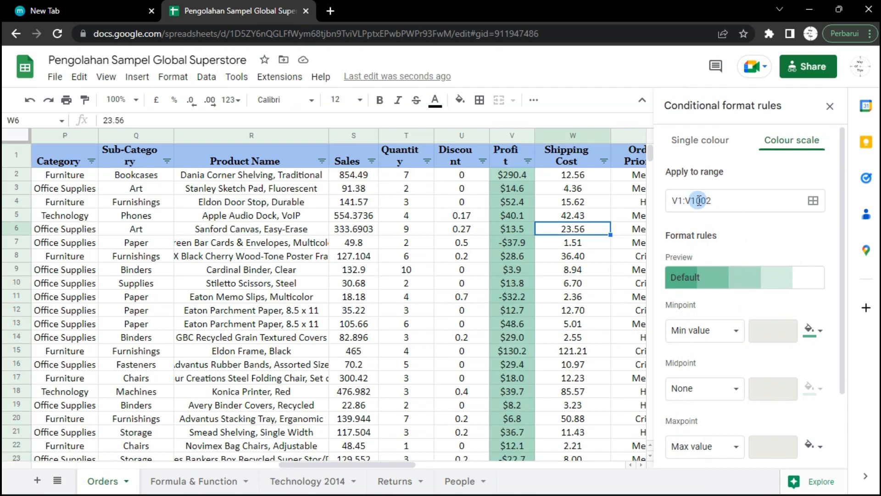
{"action": "left_click", "coordinate": [520, 136]}
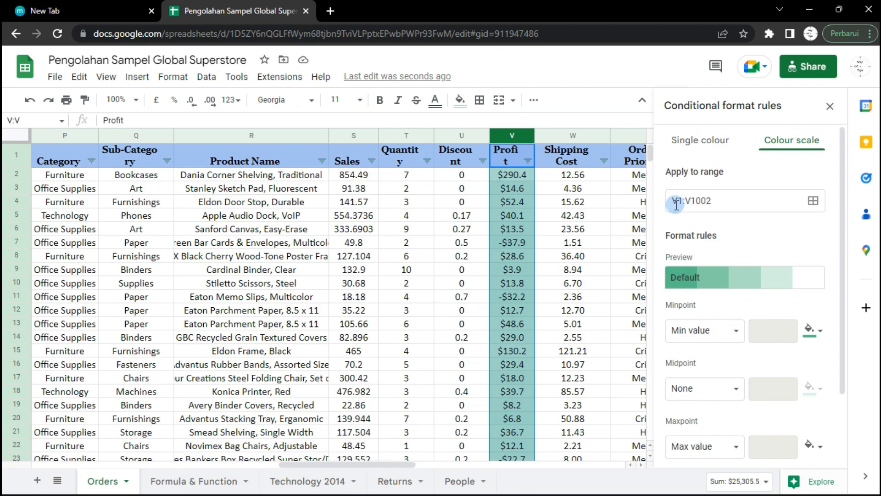
{"action": "left_click", "coordinate": [684, 286]}
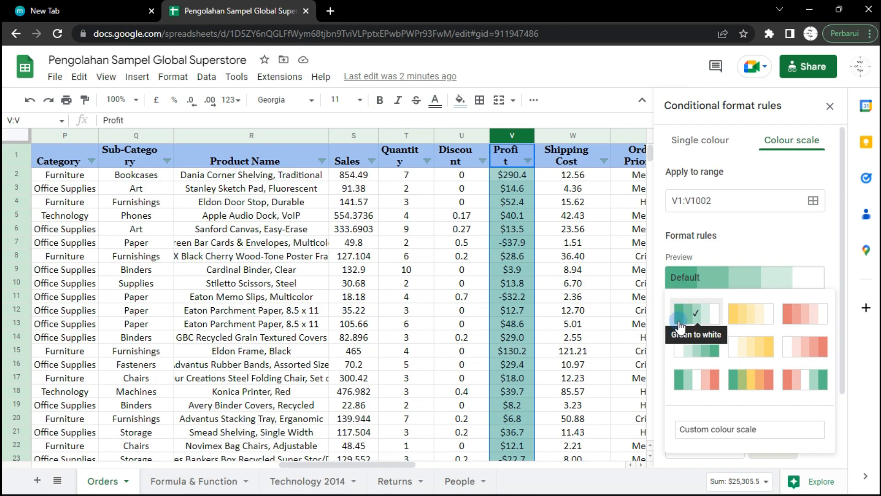
{"action": "scroll", "coordinate": [533, 296], "scroll_direction": "down", "scroll_amount": 10}
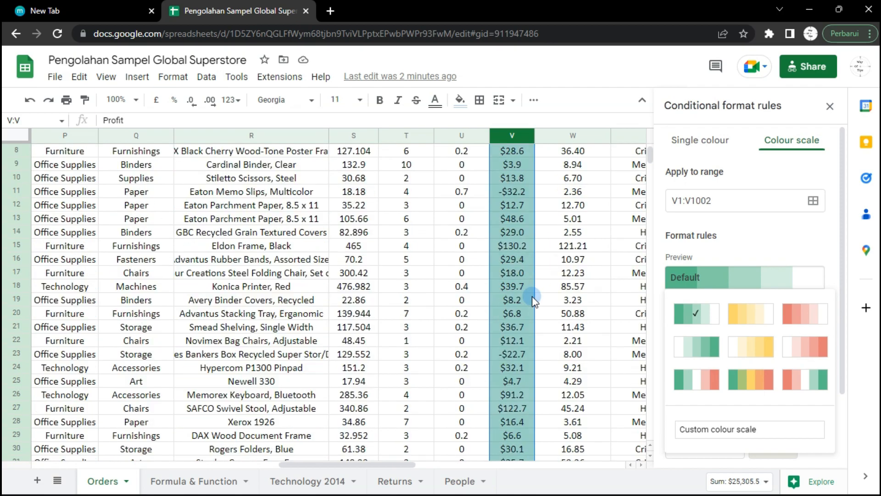
{"action": "scroll", "coordinate": [522, 305], "scroll_direction": "down", "scroll_amount": 2}
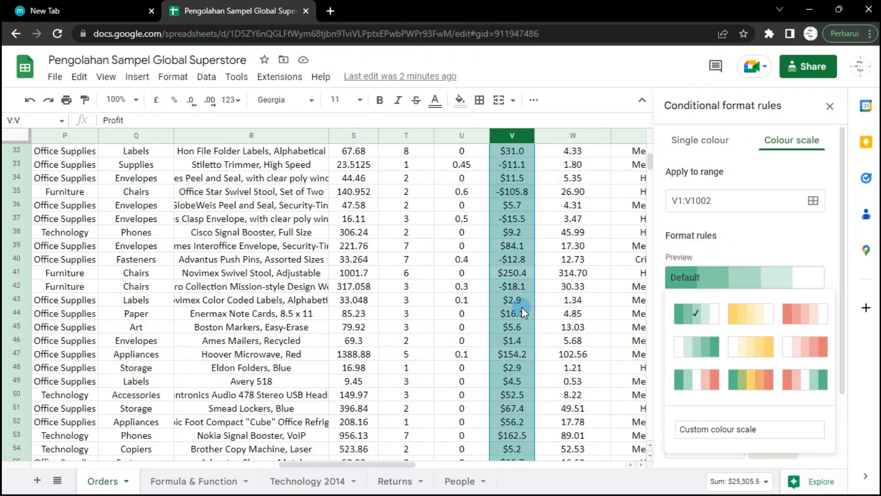
{"action": "left_click", "coordinate": [525, 296]}
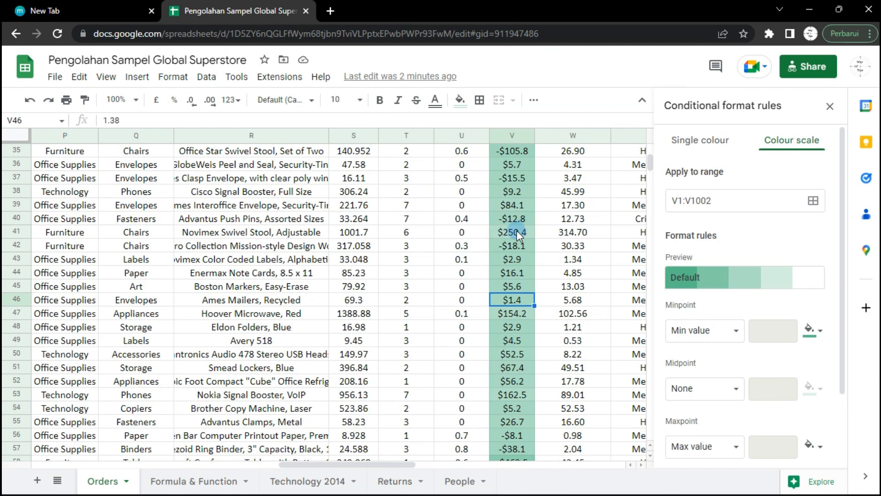
{"action": "scroll", "coordinate": [516, 232], "scroll_direction": "down", "scroll_amount": 4}
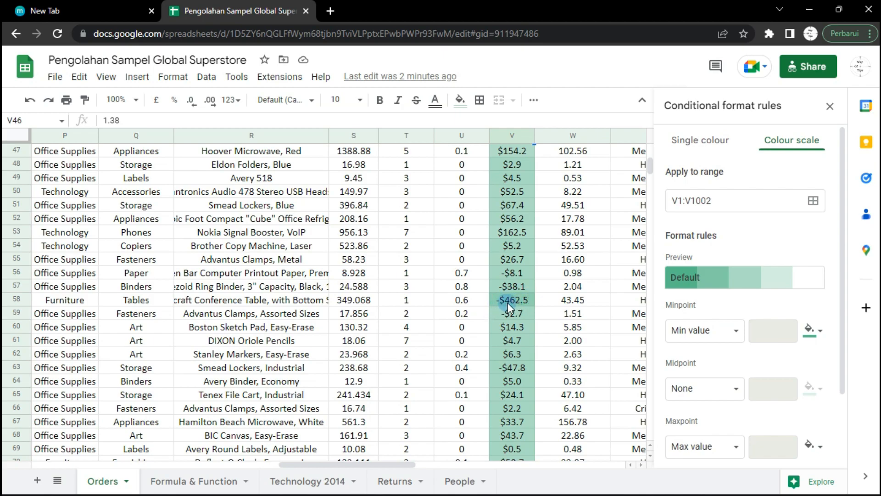
{"action": "scroll", "coordinate": [507, 302], "scroll_direction": "down", "scroll_amount": 15}
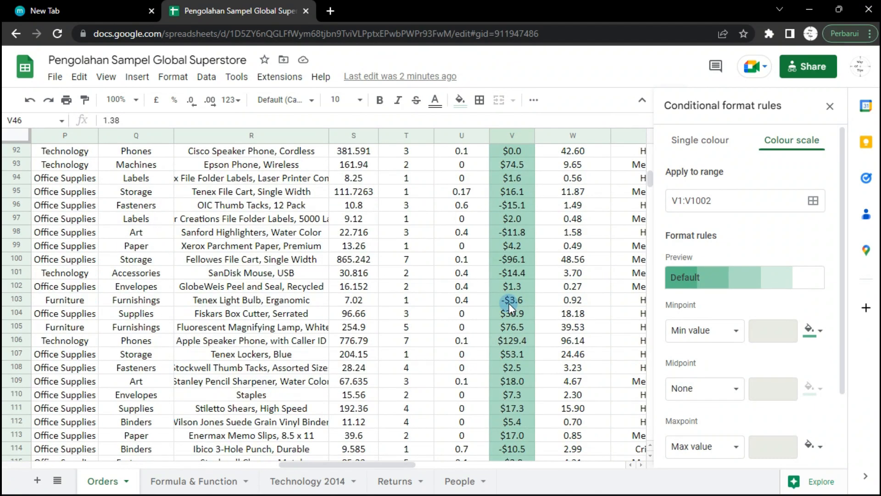
{"action": "scroll", "coordinate": [508, 303], "scroll_direction": "down", "scroll_amount": 5}
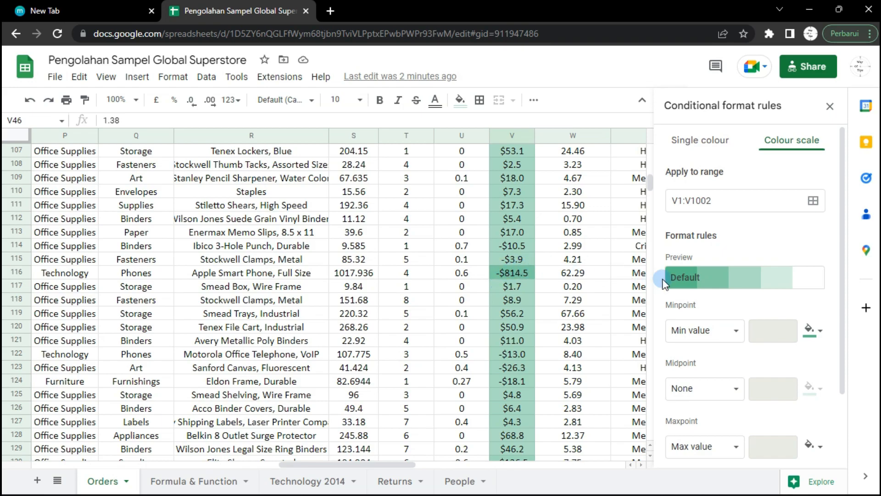
{"action": "left_click", "coordinate": [687, 280]}
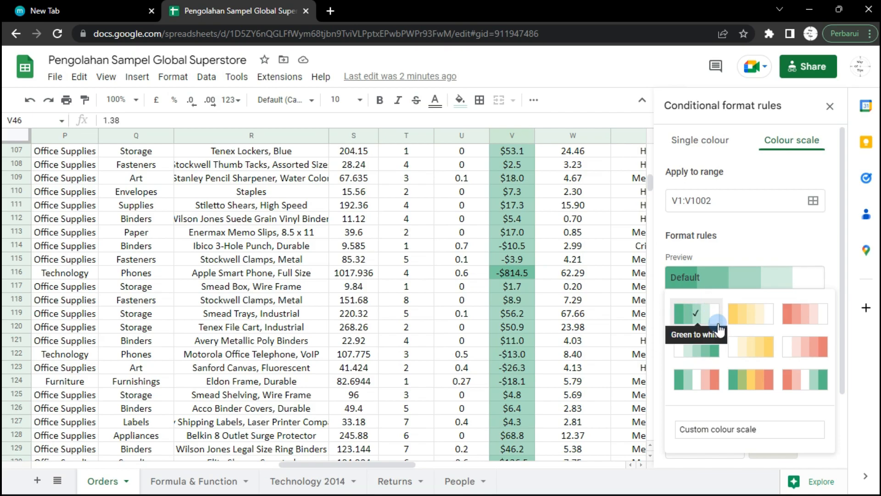
{"action": "scroll", "coordinate": [537, 183], "scroll_direction": "up", "scroll_amount": 16}
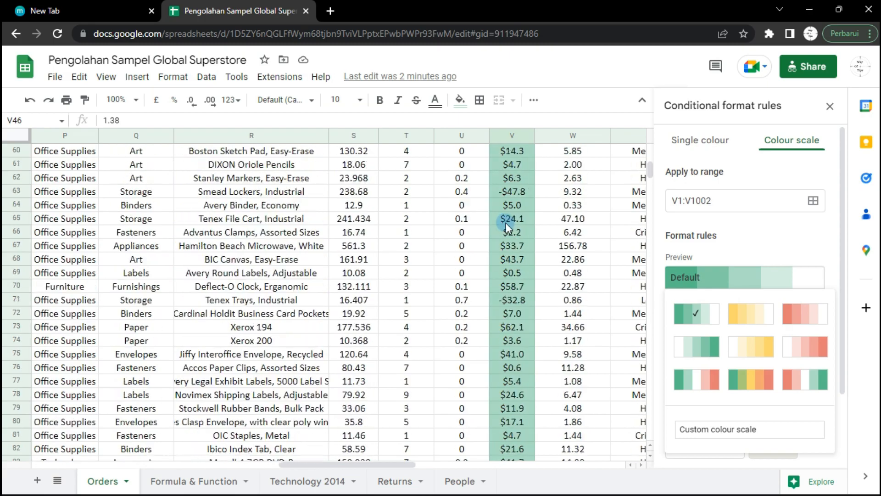
{"action": "scroll", "coordinate": [517, 190], "scroll_direction": "up", "scroll_amount": 15}
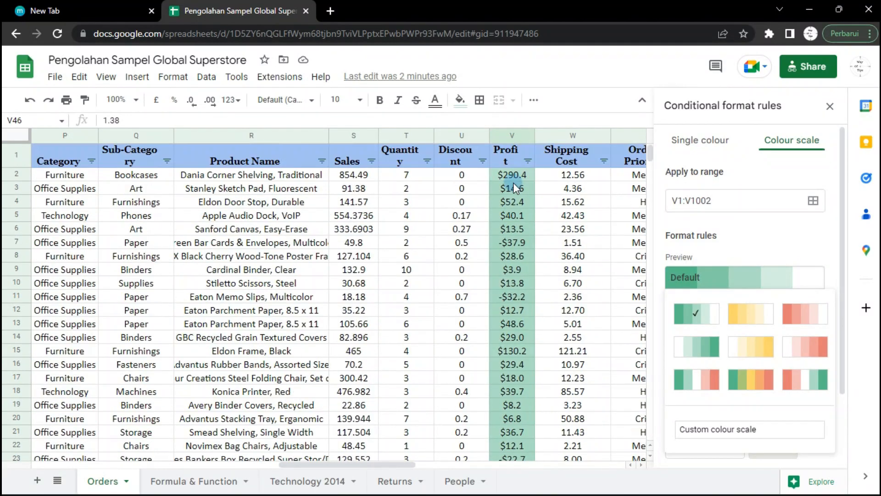
Select the whole Profit column and change its colour scale to the white-to-green preset
{"action": "left_click", "coordinate": [511, 133]}
{"action": "left_click", "coordinate": [711, 280]}
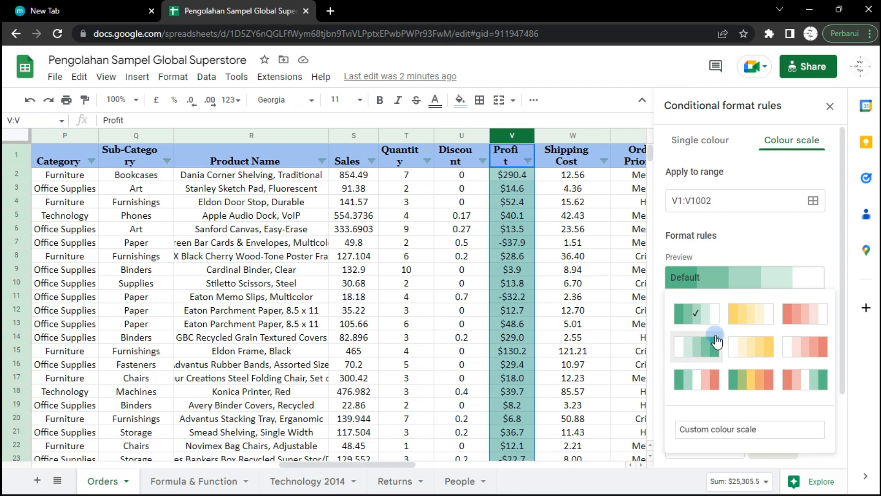
{"action": "left_click", "coordinate": [689, 354]}
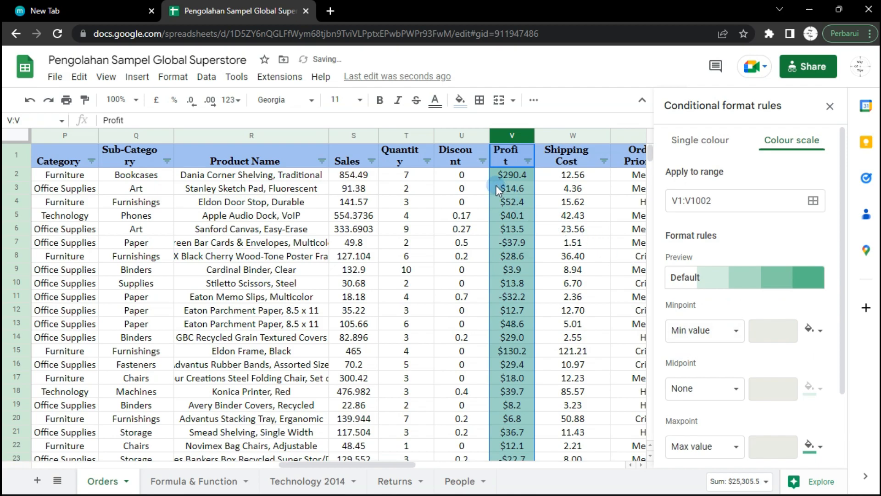
Sort the Orders data by the Profit column in Z → A order using its filter
{"action": "left_click", "coordinate": [518, 201]}
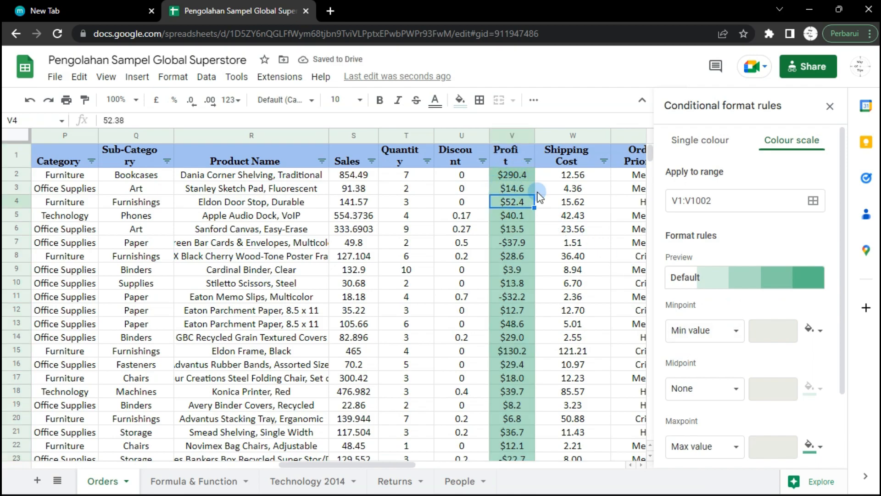
{"action": "scroll", "coordinate": [517, 186], "scroll_direction": "down", "scroll_amount": 1}
{"action": "scroll", "coordinate": [518, 186], "scroll_direction": "up", "scroll_amount": 1}
{"action": "left_click", "coordinate": [528, 161]}
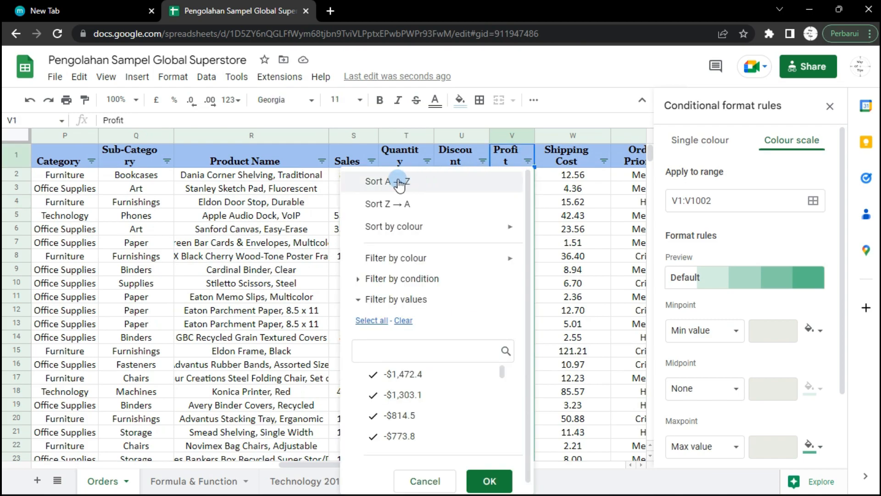
{"action": "left_click", "coordinate": [393, 205]}
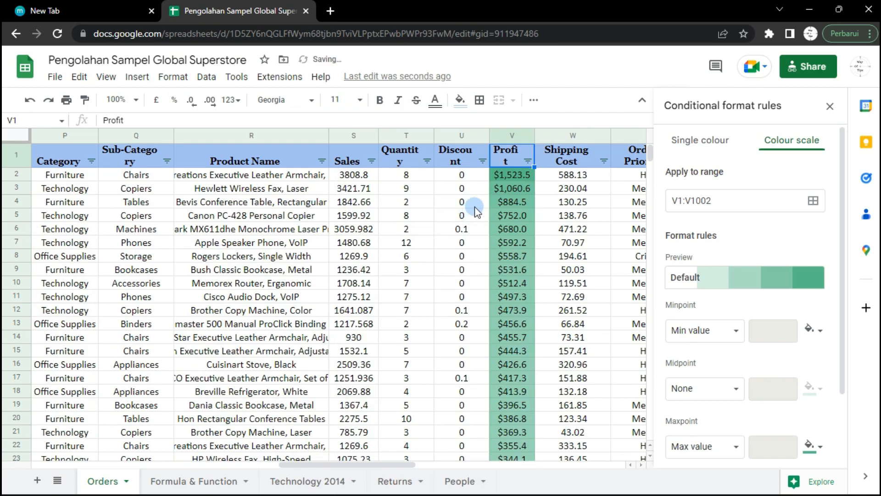
Compare the colour scale shading from the highest profits to the lowest ones at the end of the data
{"action": "left_click", "coordinate": [510, 226]}
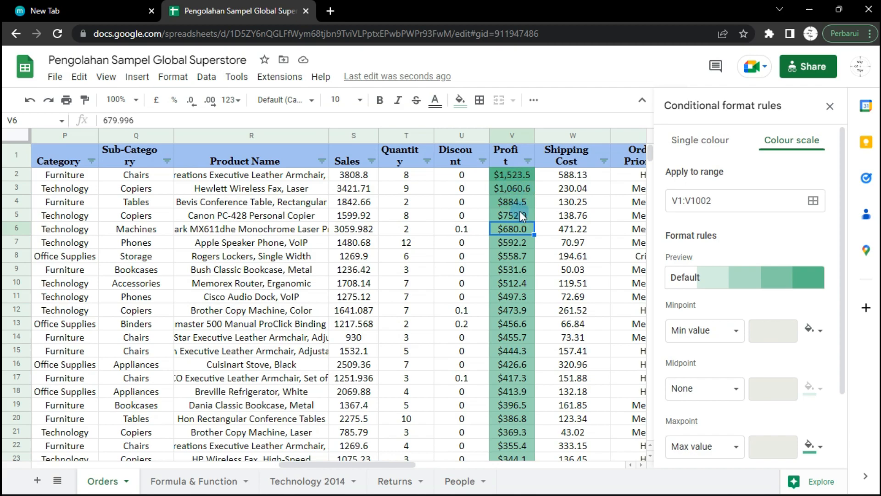
{"action": "scroll", "coordinate": [516, 235], "scroll_direction": "down", "scroll_amount": 4}
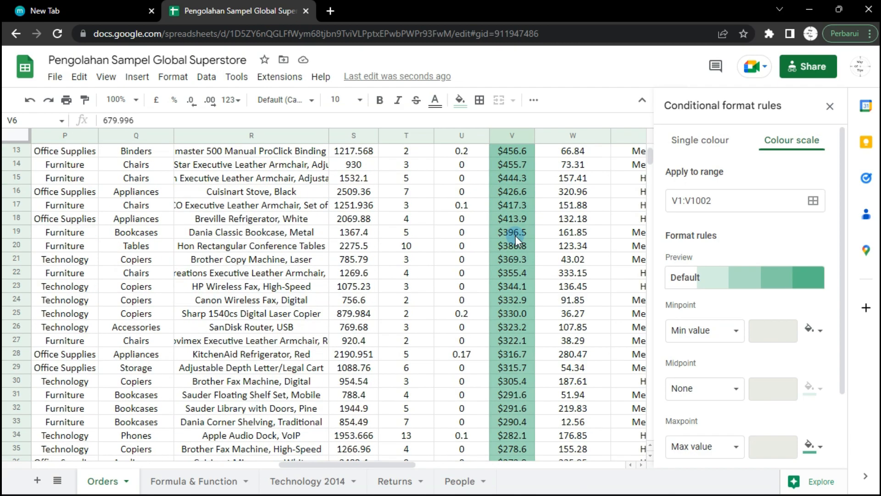
{"action": "left_click_drag", "start_coordinate": [649, 158], "coordinate": [652, 444]}
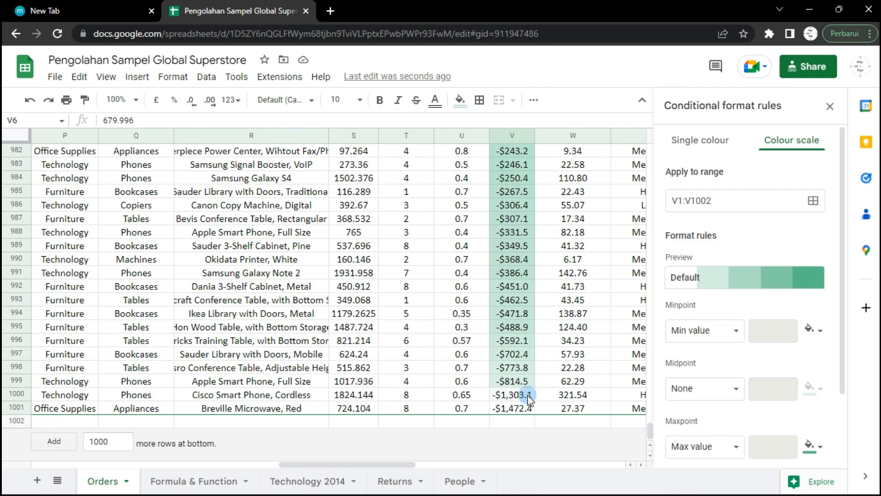
{"action": "left_click_drag", "start_coordinate": [649, 432], "coordinate": [688, 151]}
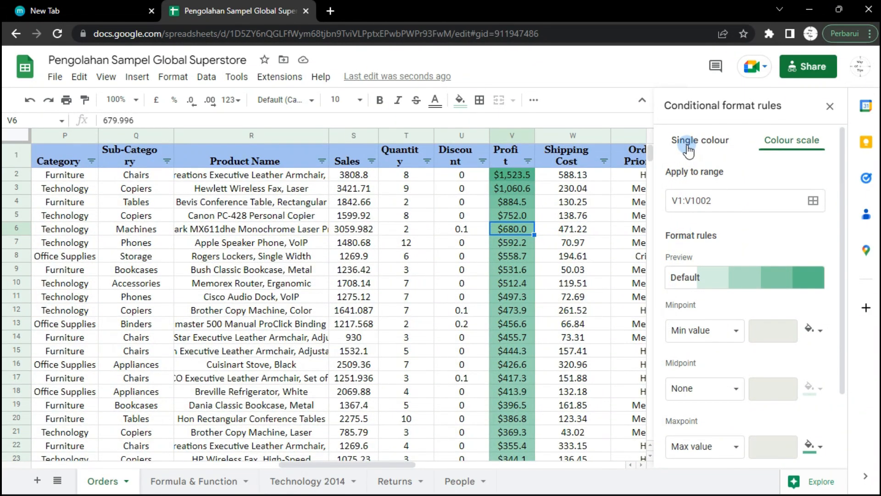
Switch the Profit column's colour scale to a custom colour scale with white as the minpoint colour
{"action": "left_click", "coordinate": [709, 280]}
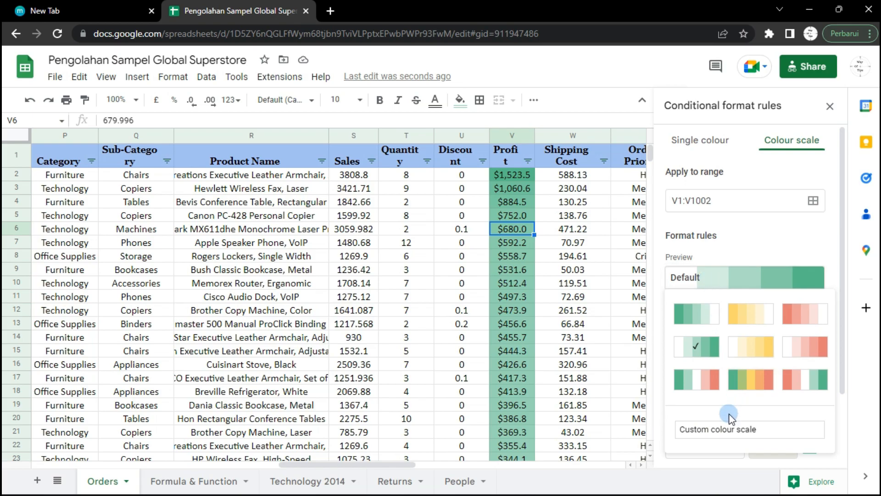
{"action": "left_click", "coordinate": [739, 437]}
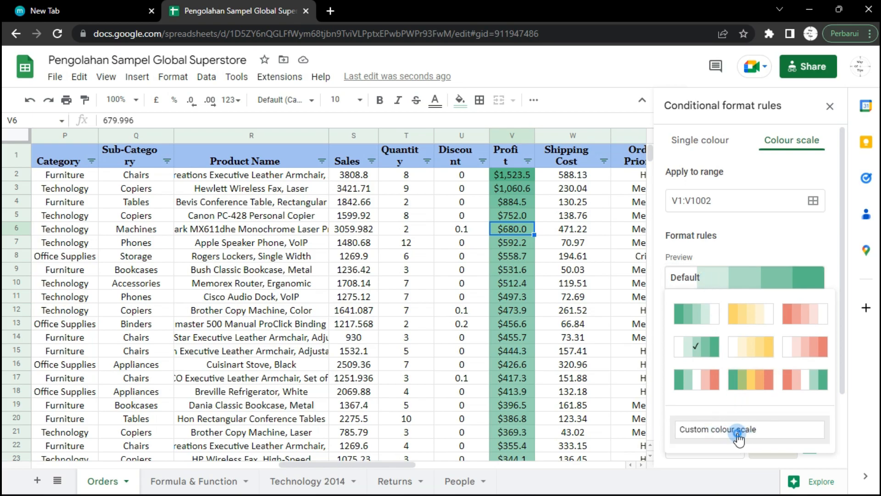
{"action": "scroll", "coordinate": [752, 353], "scroll_direction": "down", "scroll_amount": 2}
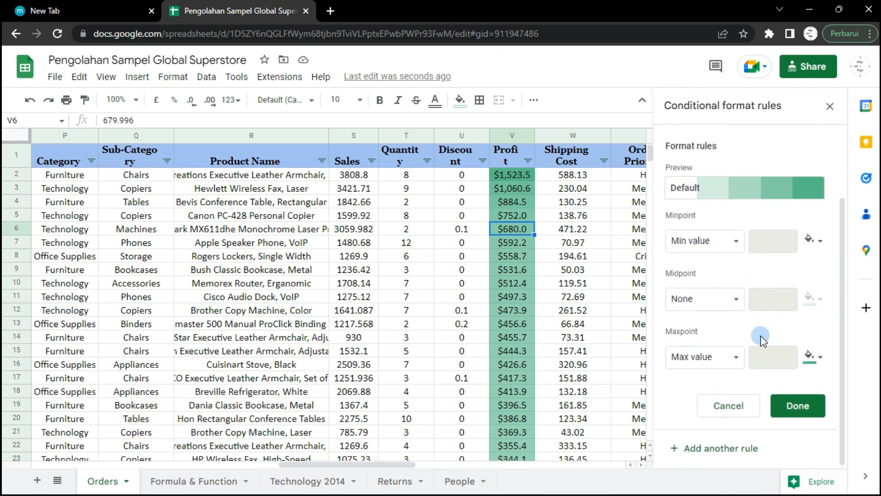
{"action": "left_click", "coordinate": [820, 241]}
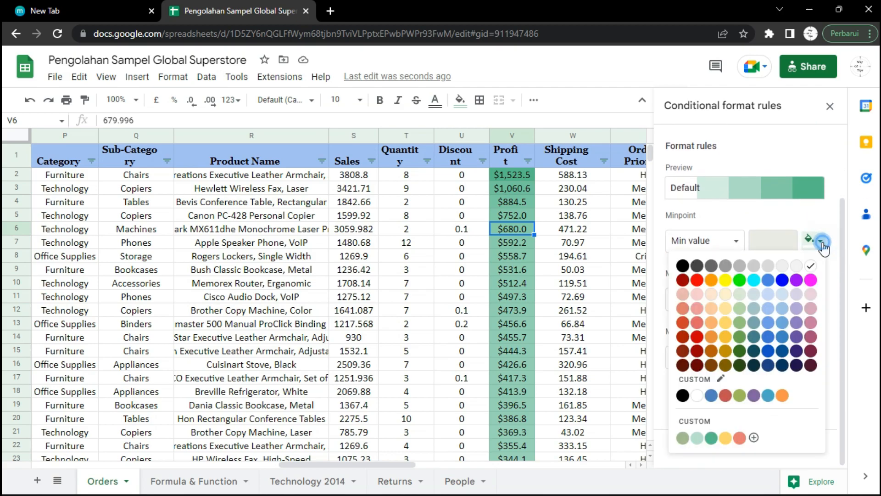
{"action": "left_click", "coordinate": [813, 272]}
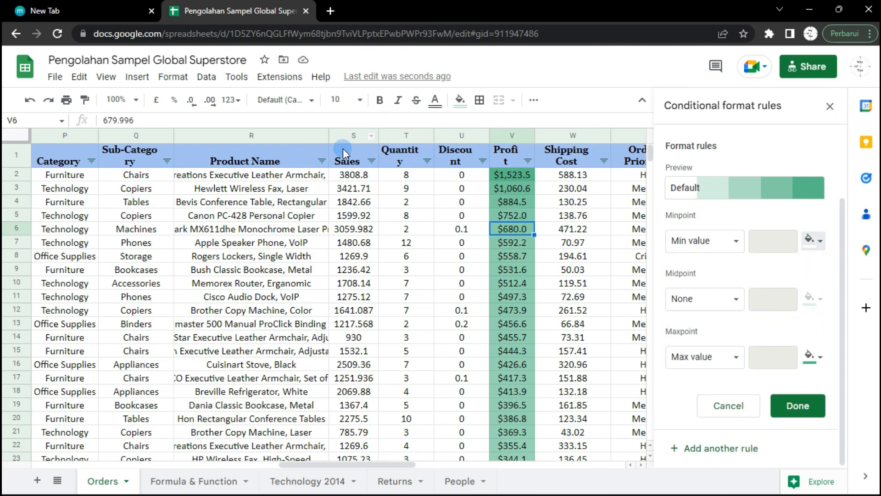
Try a dark blue and then a lighter blue as the maxpoint colour of the Profit colour scale
{"action": "left_click", "coordinate": [820, 358]}
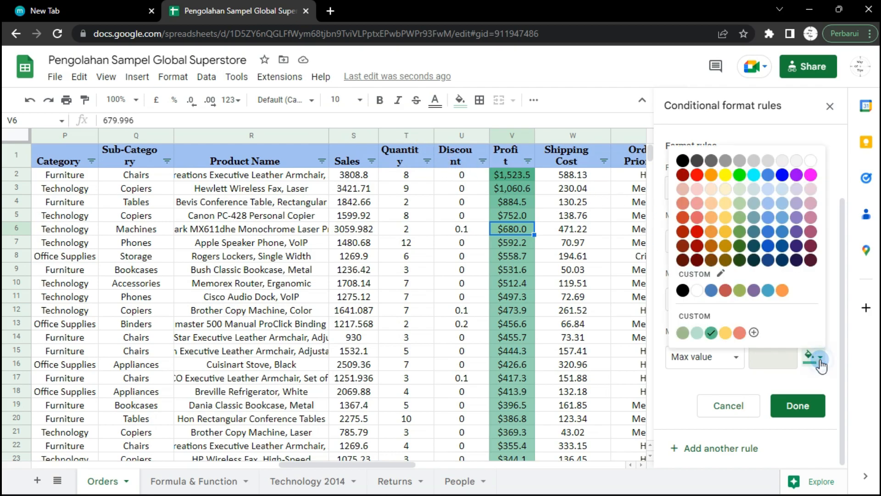
{"action": "left_click", "coordinate": [768, 246]}
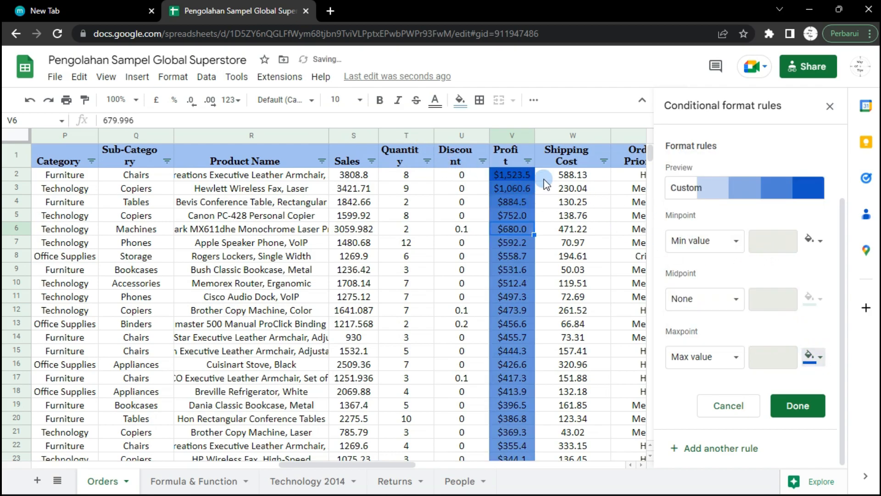
{"action": "left_click", "coordinate": [813, 357]}
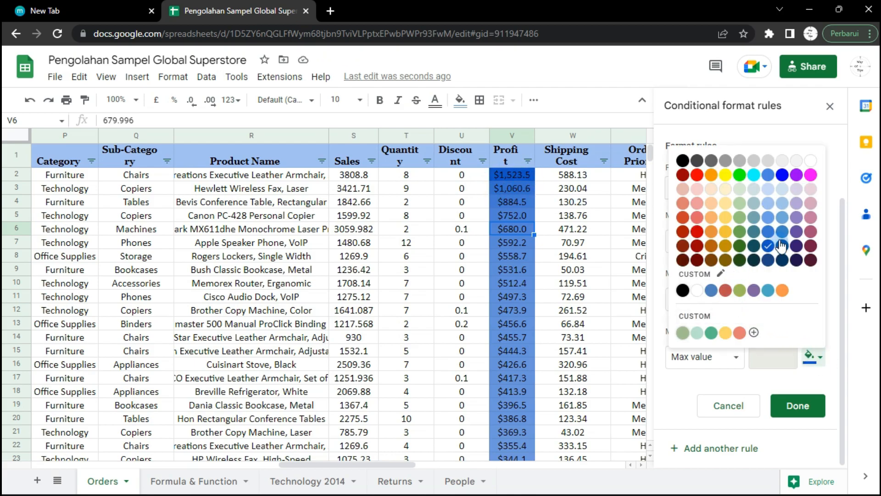
{"action": "left_click", "coordinate": [767, 230]}
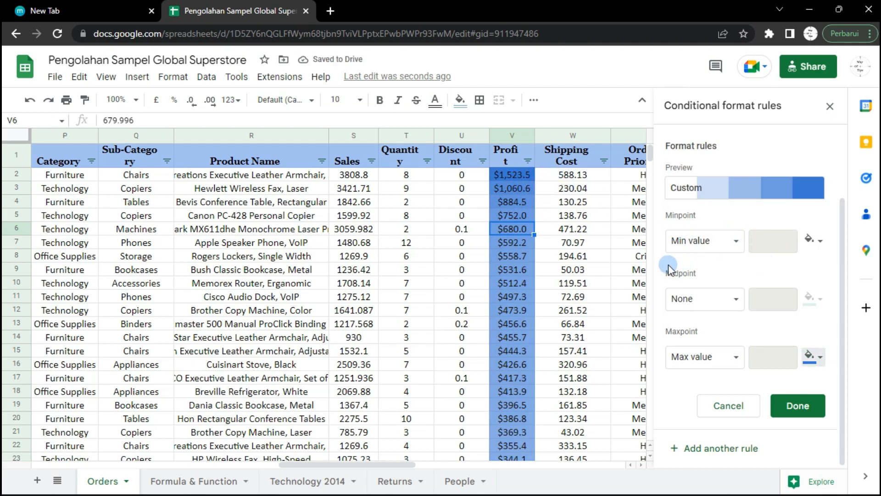
Set the maxpoint colour of the Profit colour scale to dark green and save the rule
{"action": "left_click", "coordinate": [813, 360]}
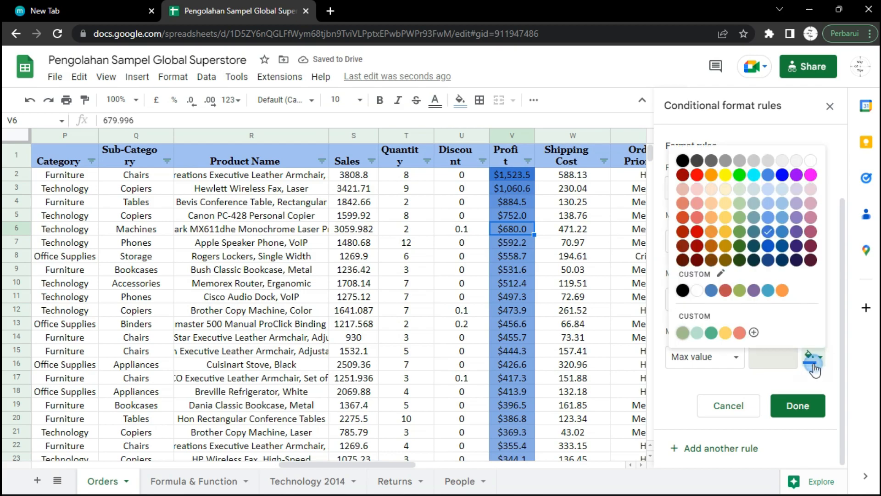
{"action": "left_click", "coordinate": [740, 246]}
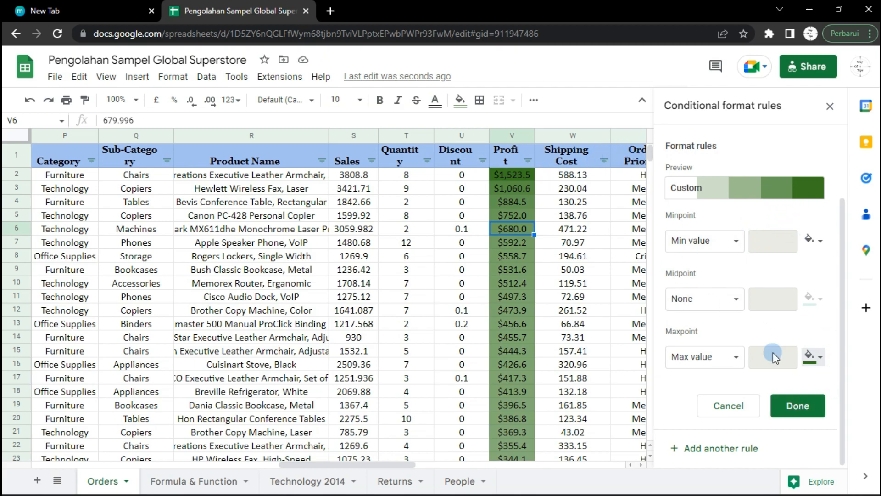
{"action": "left_click", "coordinate": [801, 406]}
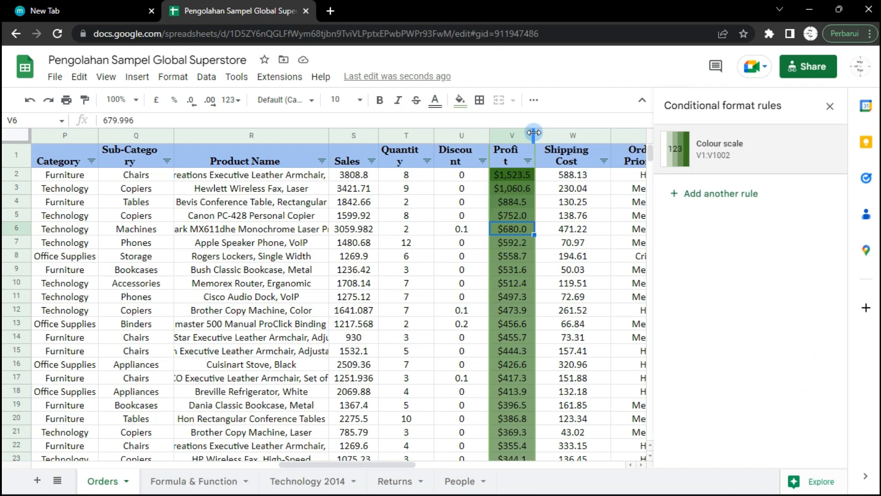
Widen the Profit column slightly so its header fits on one line
{"action": "left_click_drag", "start_coordinate": [535, 132], "coordinate": [537, 132]}
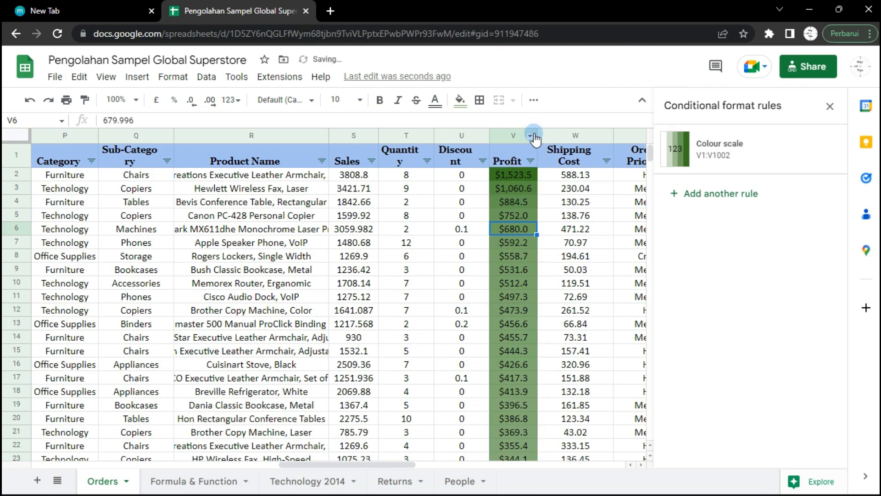
{"action": "left_click", "coordinate": [531, 135]}
{"action": "left_click", "coordinate": [532, 71]}
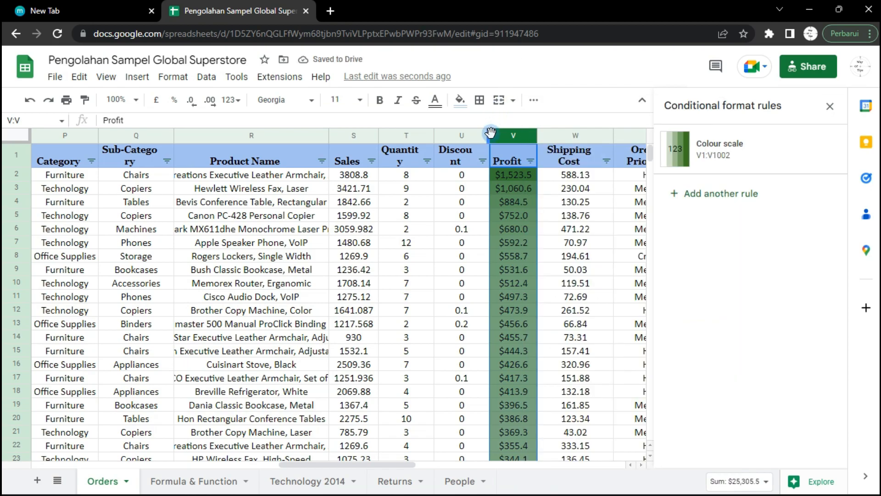
Widen the Discount, Quantity and Sub-Category columns so each header fits on one line
{"action": "left_click", "coordinate": [488, 140]}
{"action": "left_click", "coordinate": [508, 186]}
{"action": "left_click_drag", "start_coordinate": [488, 135], "coordinate": [495, 137]}
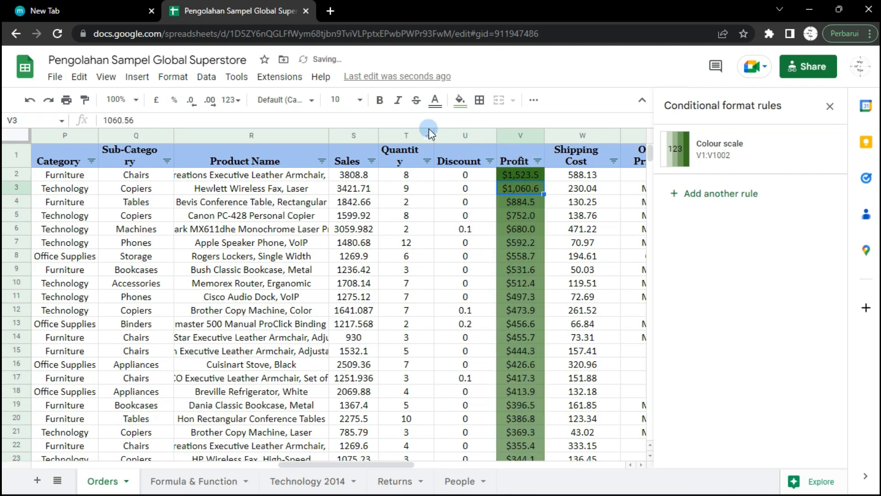
{"action": "left_click_drag", "start_coordinate": [436, 134], "coordinate": [439, 136]}
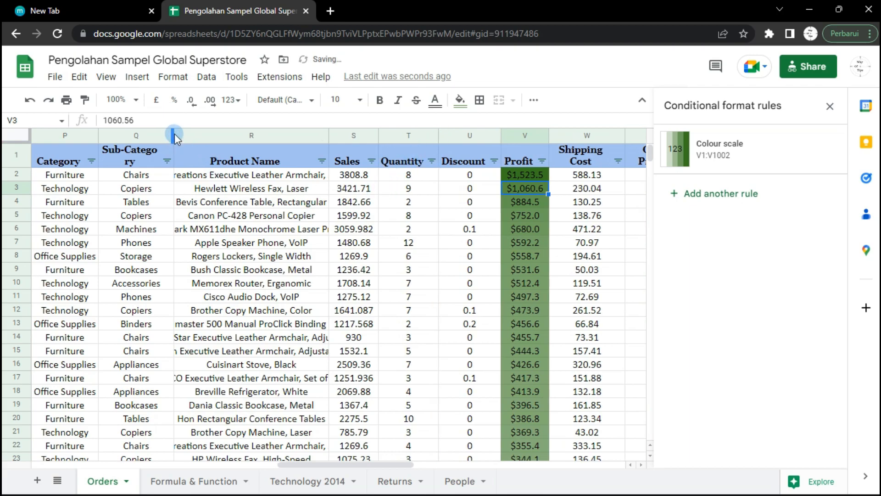
{"action": "left_click_drag", "start_coordinate": [175, 134], "coordinate": [184, 136]}
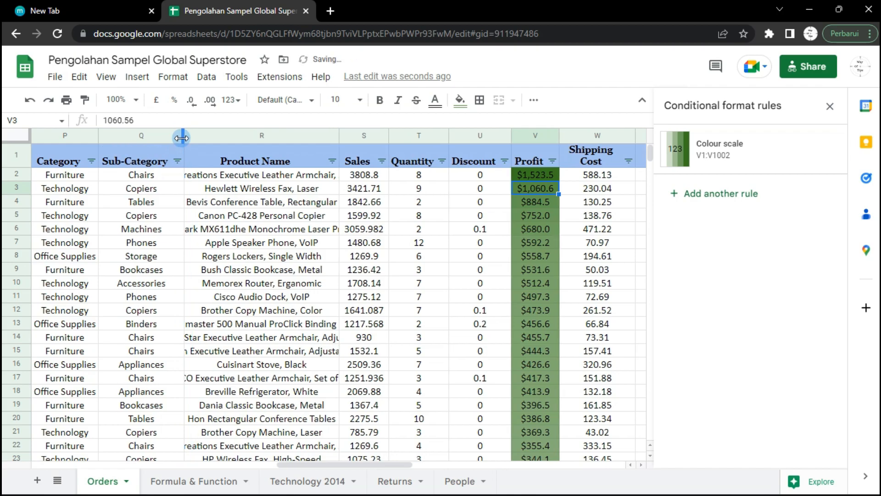
{"action": "left_click", "coordinate": [271, 242]}
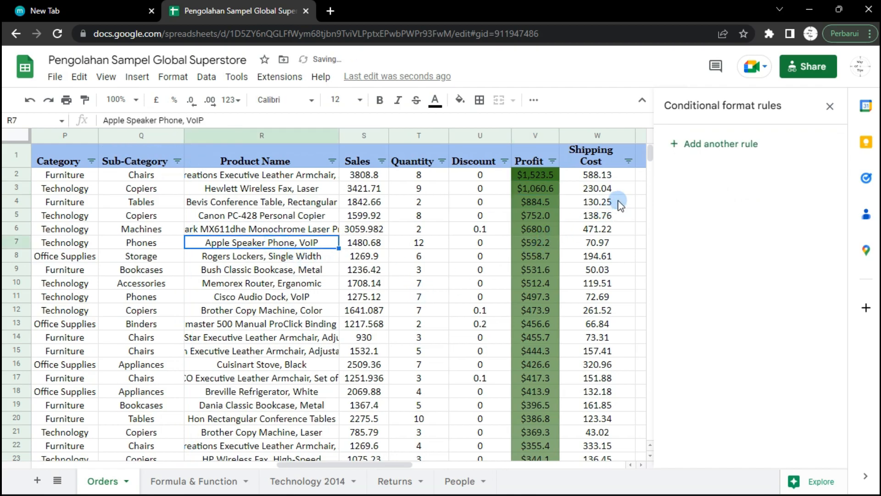
Examine the white-to-dark-green shading down the Profit column and return to the top of the Orders data
{"action": "left_click", "coordinate": [596, 202]}
{"action": "left_click", "coordinate": [535, 135]}
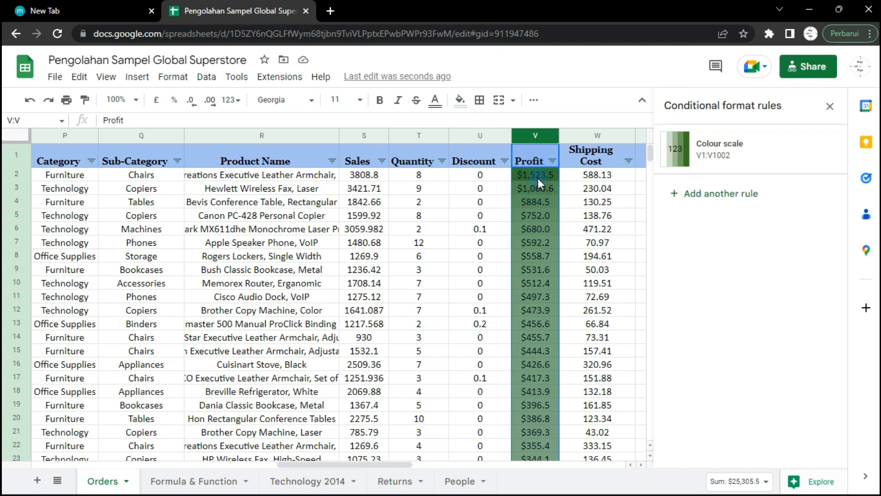
{"action": "scroll", "coordinate": [533, 219], "scroll_direction": "down", "scroll_amount": 2}
{"action": "left_click", "coordinate": [533, 329]}
{"action": "scroll", "coordinate": [532, 372], "scroll_direction": "down", "scroll_amount": 2}
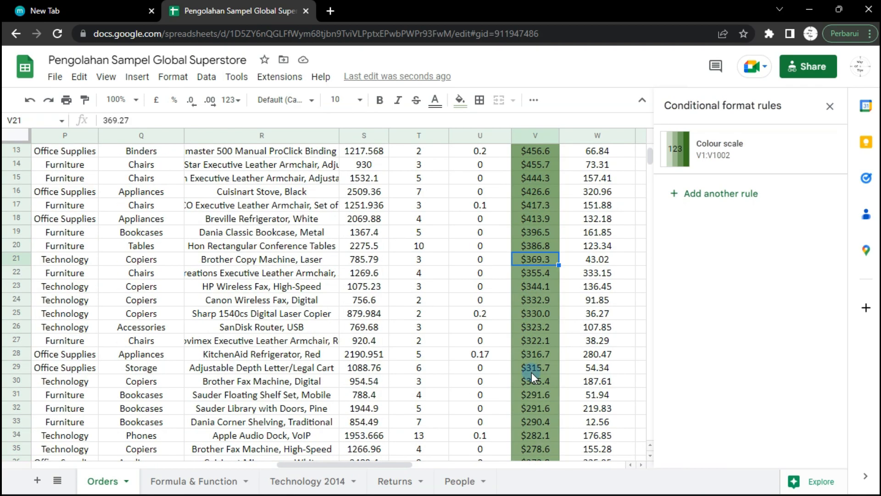
{"action": "scroll", "coordinate": [530, 383], "scroll_direction": "down", "scroll_amount": 8}
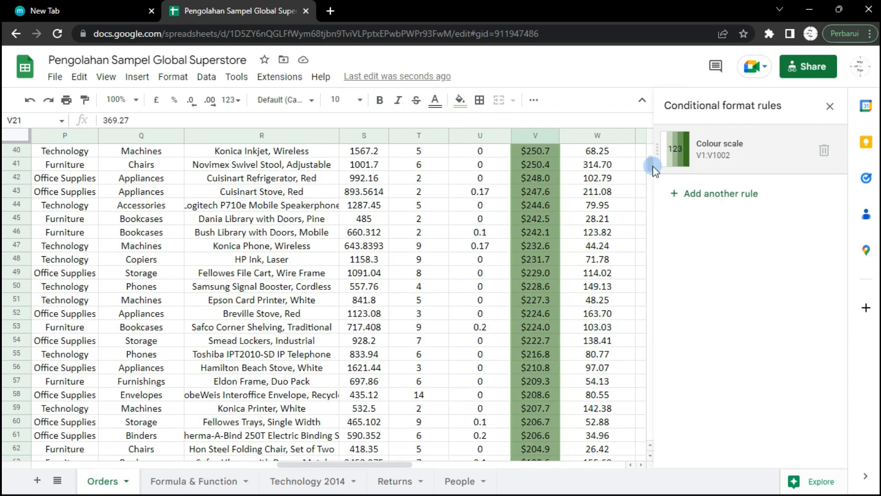
{"action": "left_click_drag", "start_coordinate": [650, 165], "coordinate": [657, 421]}
{"action": "left_click_drag", "start_coordinate": [669, 308], "coordinate": [678, 137]}
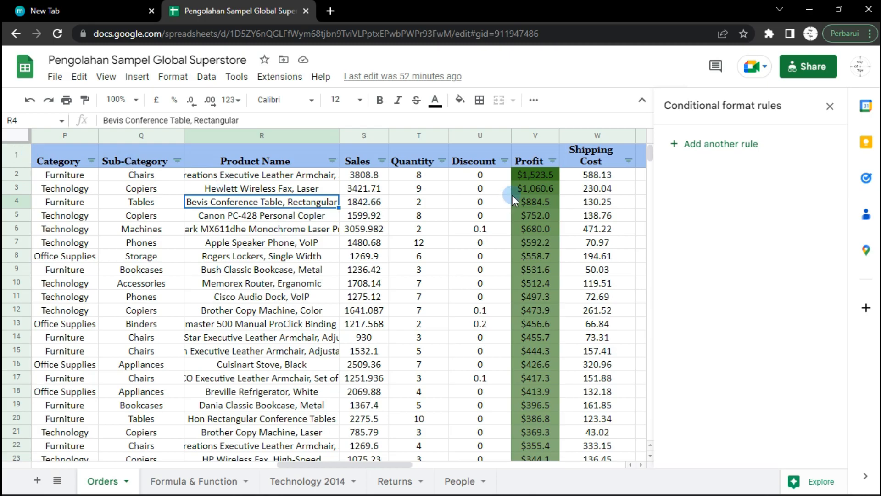
{"action": "mouse_move", "coordinate": [650, 151]}
{"action": "left_mouse_down"}
{"action": "mouse_move", "coordinate": [651, 191]}
{"action": "mouse_move", "coordinate": [649, 152]}
{"action": "left_mouse_up"}
Close the conditional format rules and freeze the Orders sheet up to row 1
{"action": "left_click", "coordinate": [17, 156]}
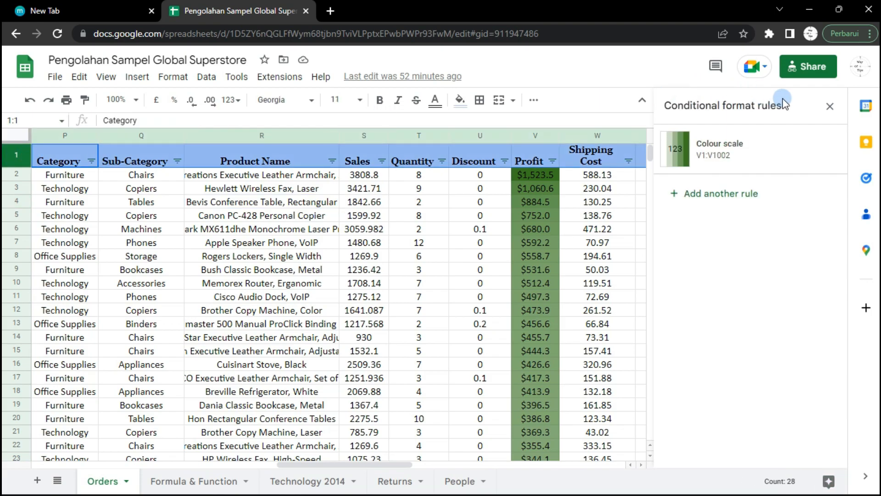
{"action": "left_click", "coordinate": [830, 108]}
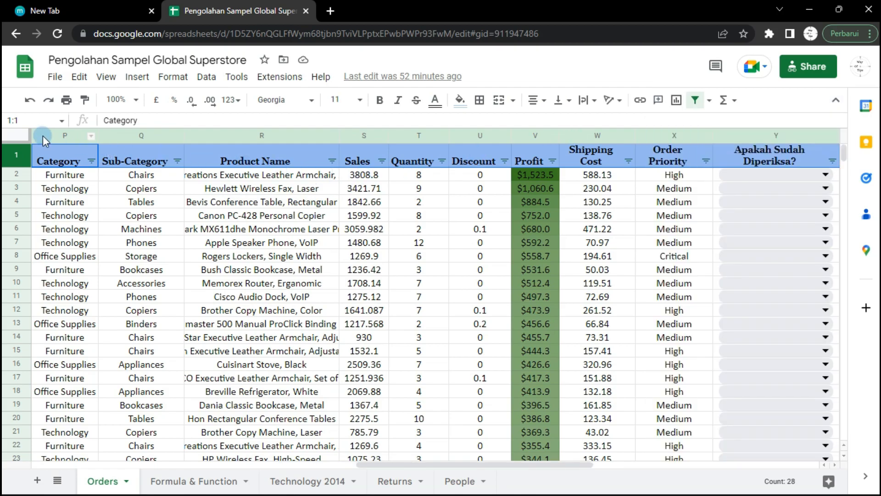
{"action": "left_click", "coordinate": [65, 188]}
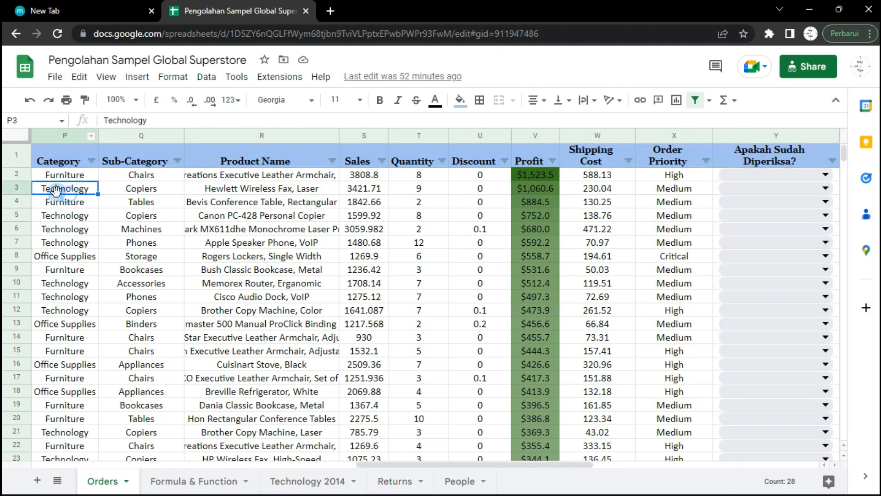
{"action": "left_click", "coordinate": [17, 159]}
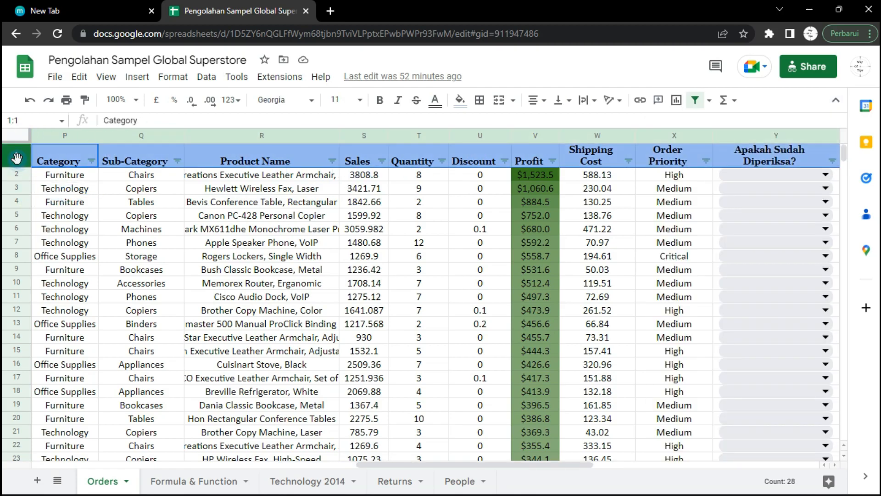
{"action": "left_click", "coordinate": [107, 78]}
{"action": "left_click", "coordinate": [150, 122]}
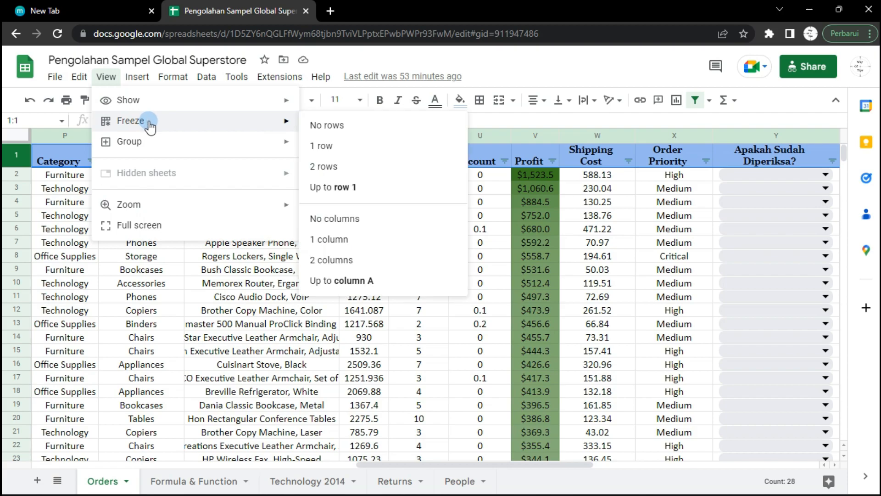
{"action": "left_click", "coordinate": [343, 128]}
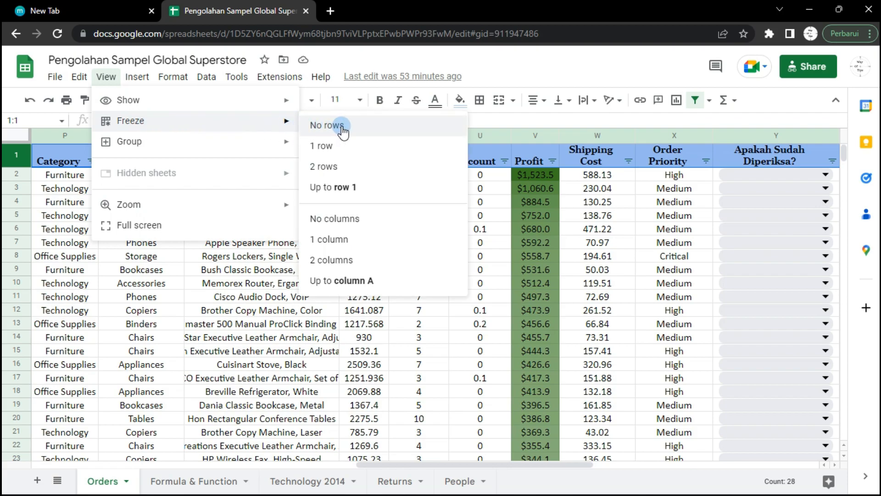
{"action": "left_click", "coordinate": [349, 191]}
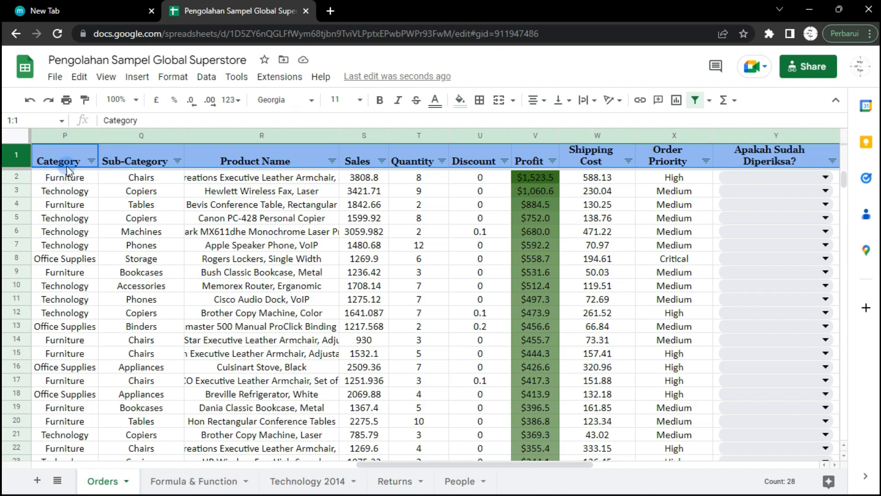
Check the Category, Product Name and Profit values in row 708 against the frozen header row
{"action": "left_click", "coordinate": [138, 177]}
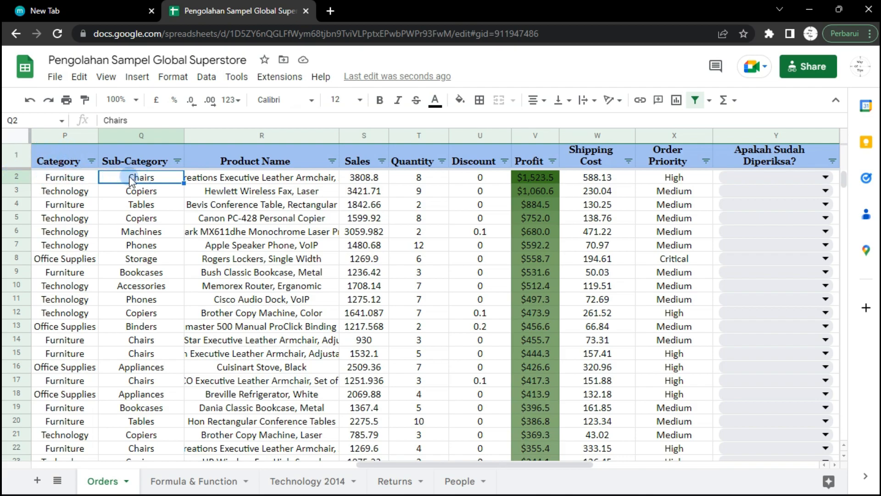
{"action": "left_click", "coordinate": [73, 205]}
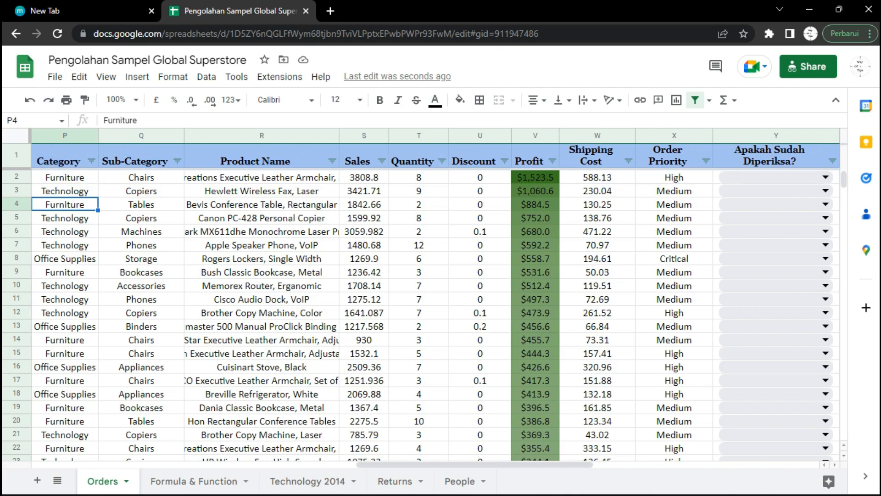
{"action": "left_click_drag", "start_coordinate": [844, 180], "coordinate": [863, 363]}
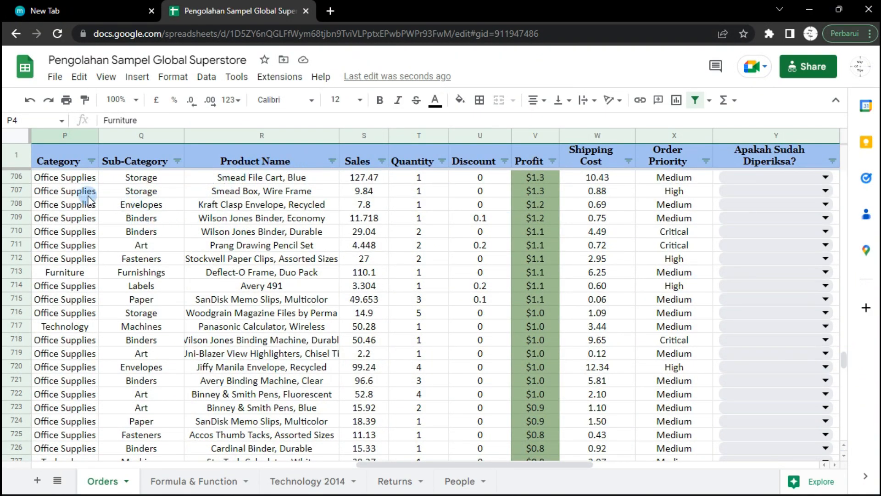
{"action": "left_click", "coordinate": [66, 206]}
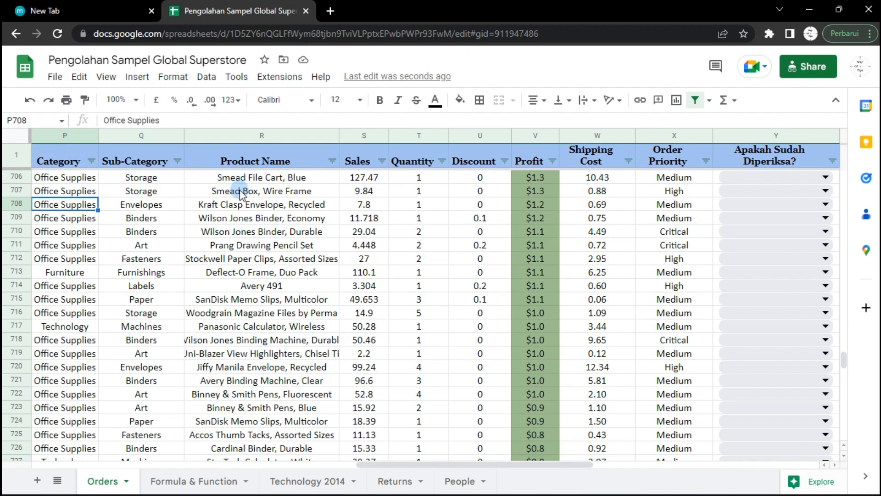
{"action": "left_click", "coordinate": [249, 206]}
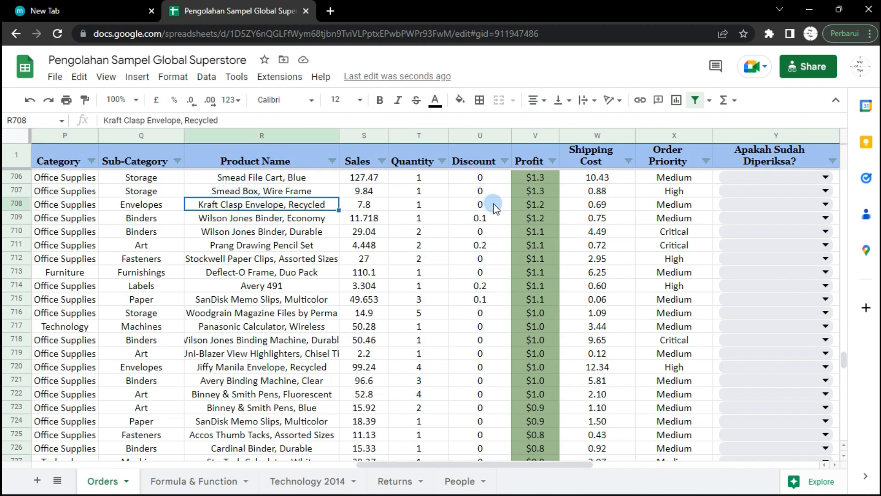
{"action": "left_click", "coordinate": [533, 206]}
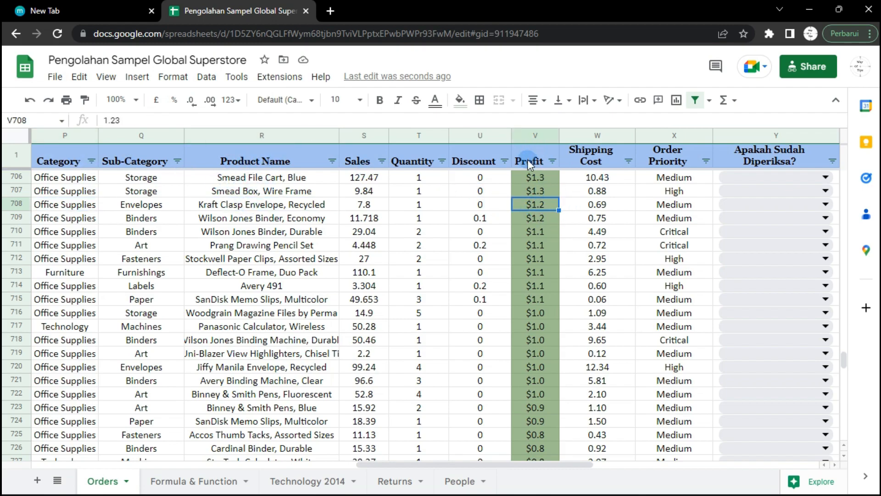
Return to the top of the Orders data and bring up the freeze and unfreeze options for header row 1
{"action": "left_click_drag", "start_coordinate": [843, 367], "coordinate": [843, 309]}
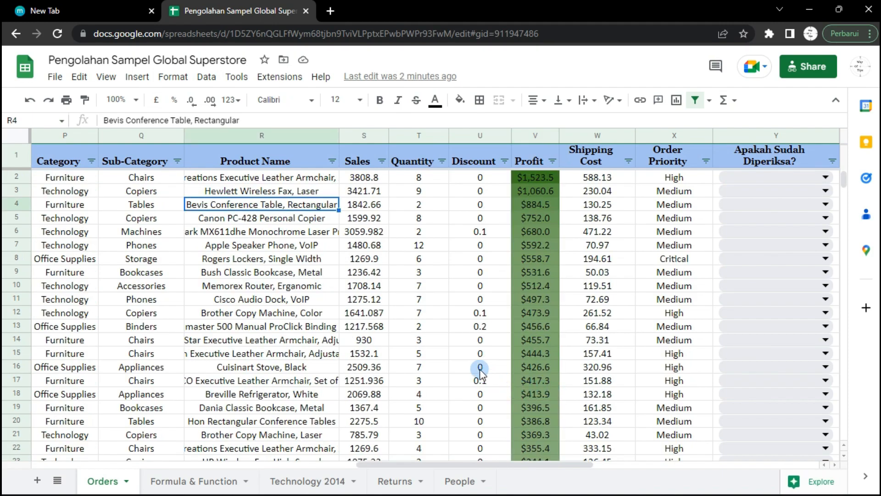
{"action": "left_click", "coordinate": [14, 154]}
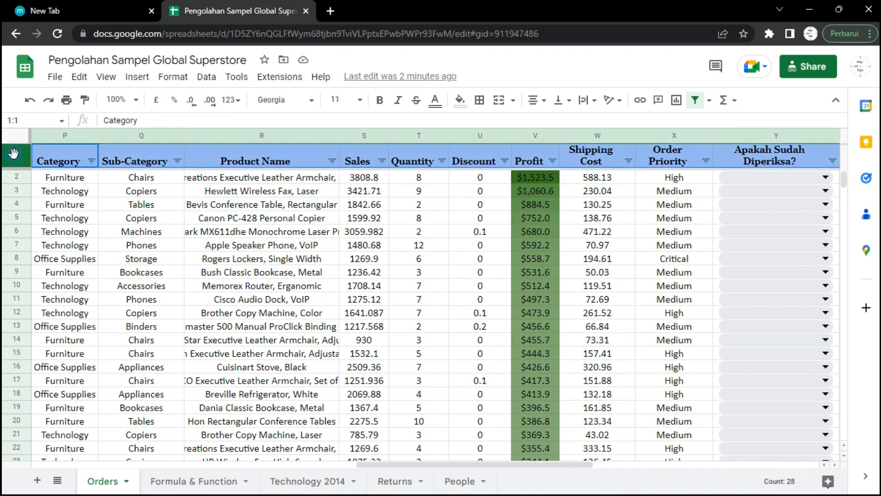
{"action": "right_click", "coordinate": [13, 153]}
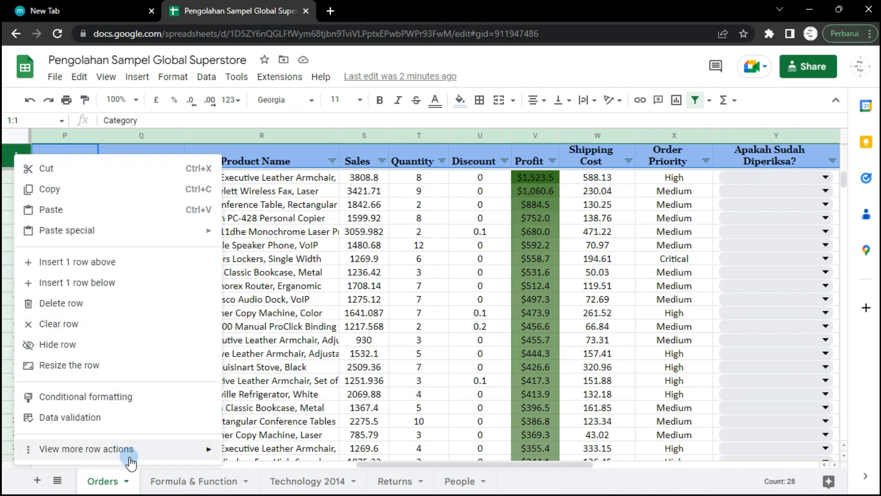
{"action": "mouse_move", "coordinate": [130, 452]}
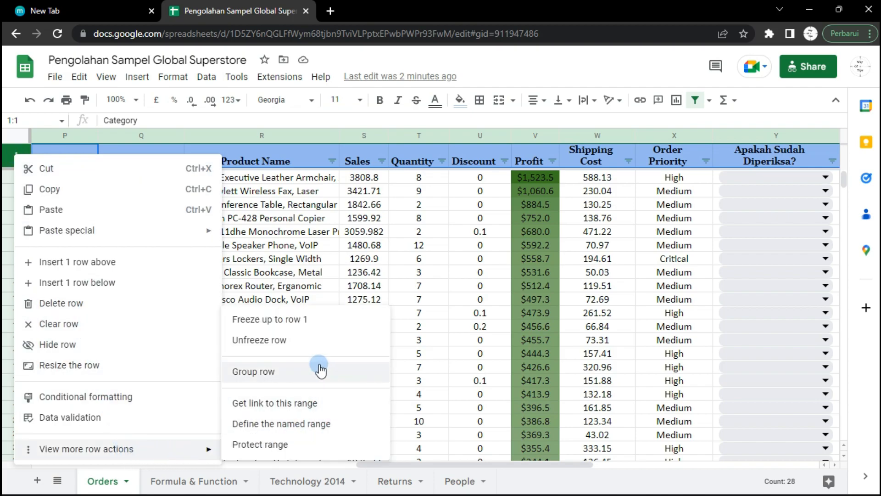
{"action": "left_click", "coordinate": [282, 341]}
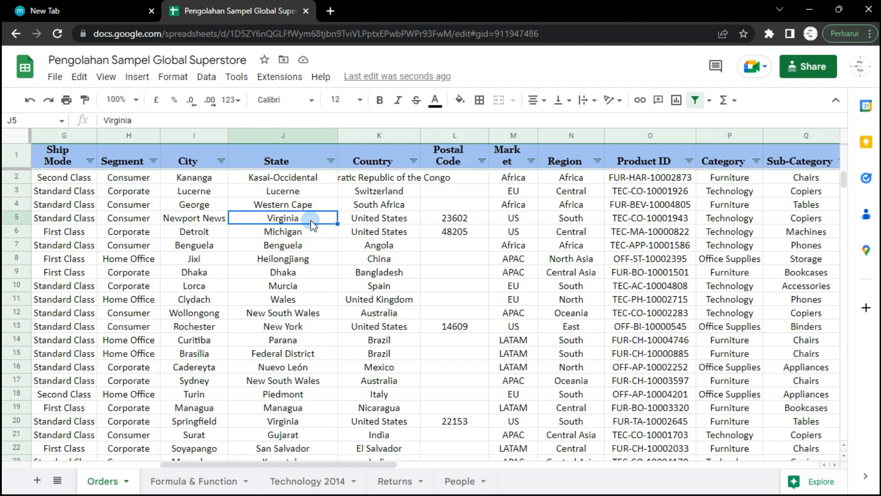
Hide columns G to H, Ship Mode and Segment, in the Orders sheet
{"action": "left_click_drag", "start_coordinate": [294, 470], "coordinate": [151, 474]}
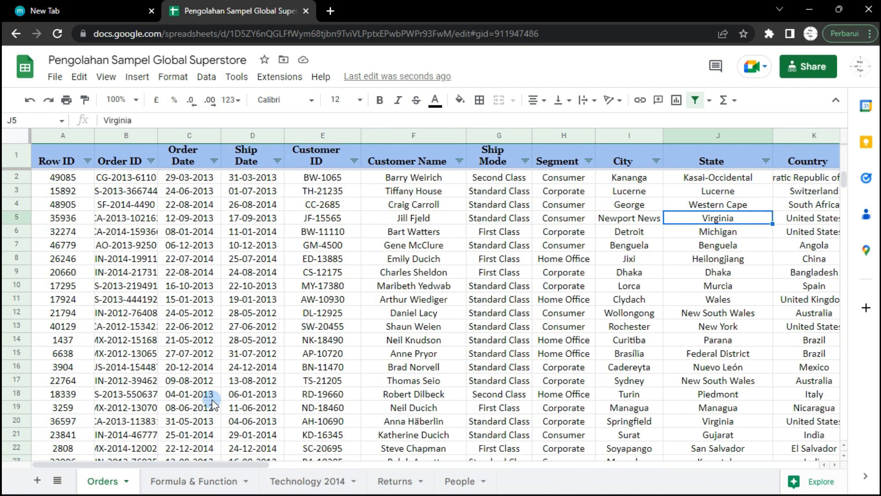
{"action": "left_click", "coordinate": [480, 133]}
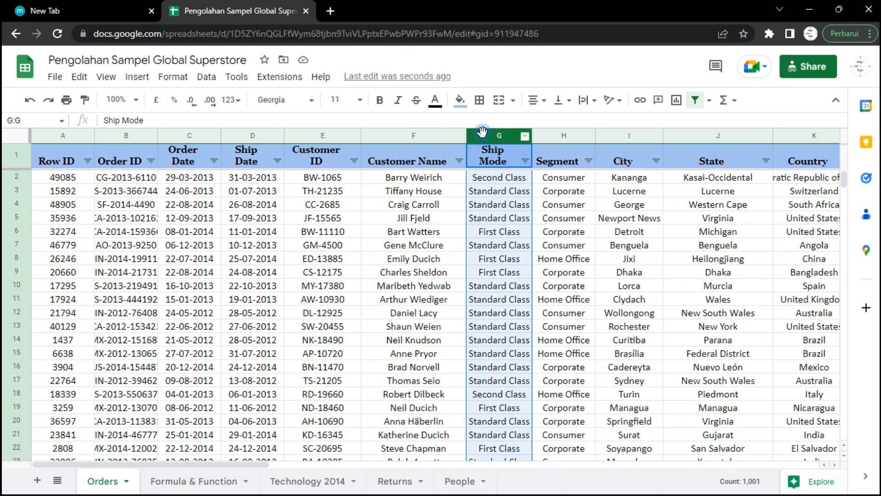
{"action": "left_click", "coordinate": [561, 132], "text": "shift"}
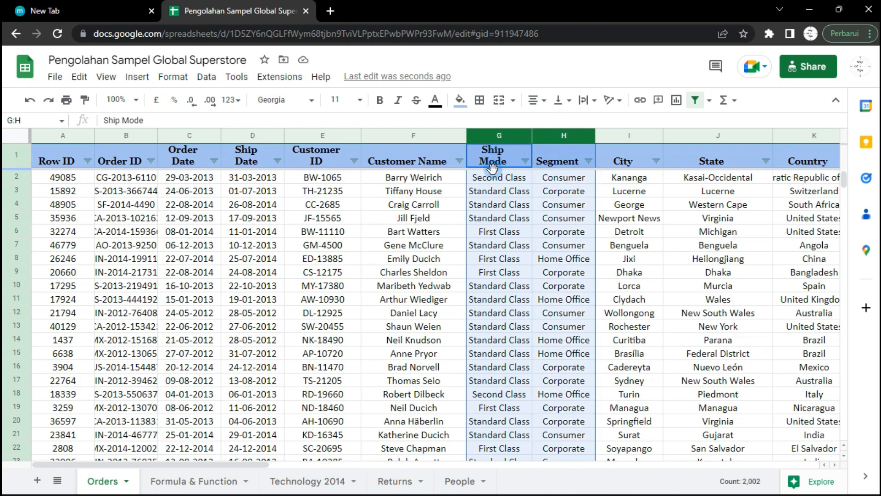
{"action": "left_click", "coordinate": [498, 245]}
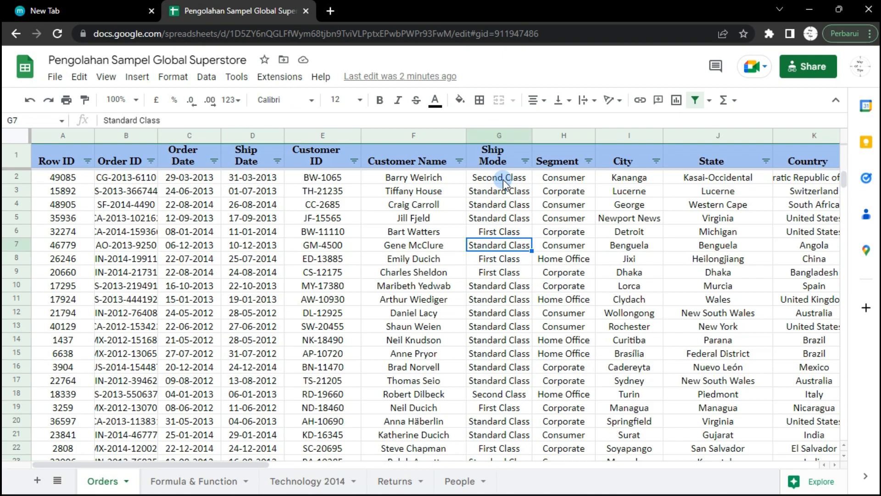
{"action": "left_click", "coordinate": [489, 133]}
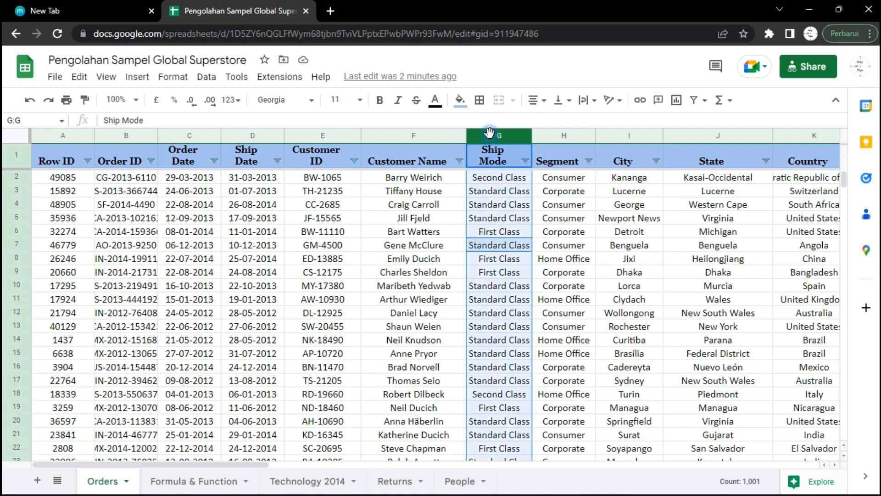
{"action": "left_click", "coordinate": [559, 133], "text": "ctrl"}
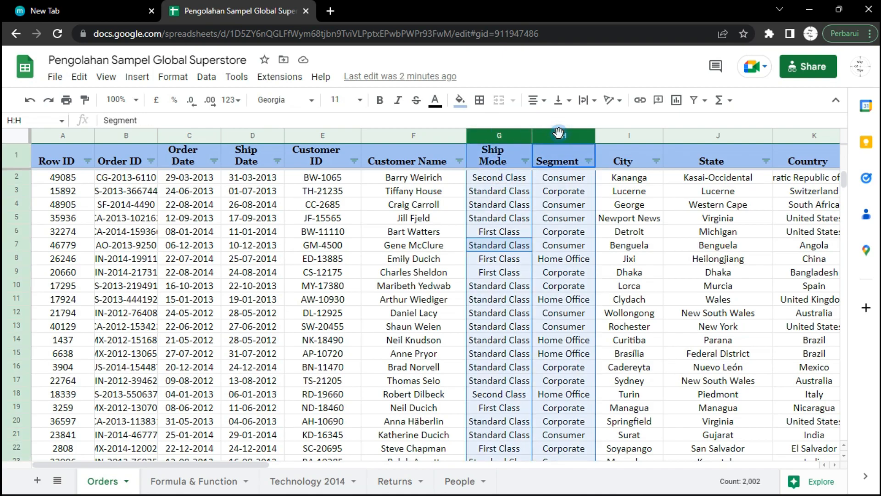
{"action": "left_click", "coordinate": [507, 137]}
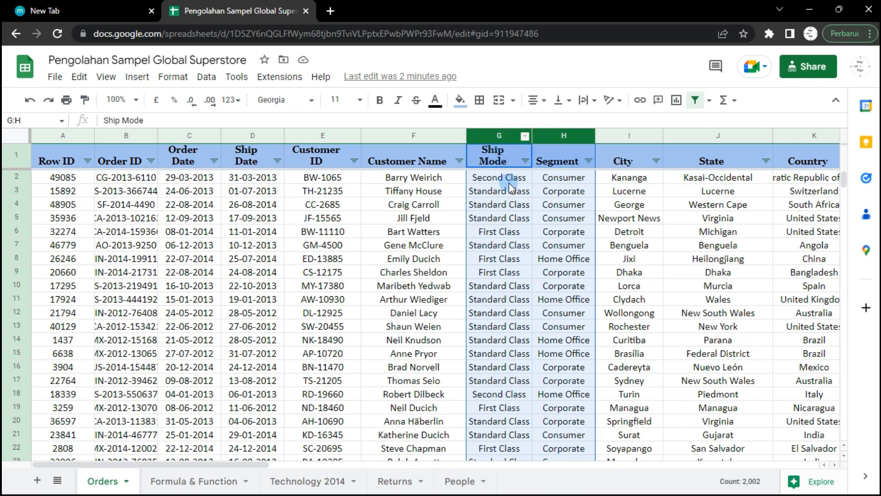
{"action": "right_click", "coordinate": [496, 135]}
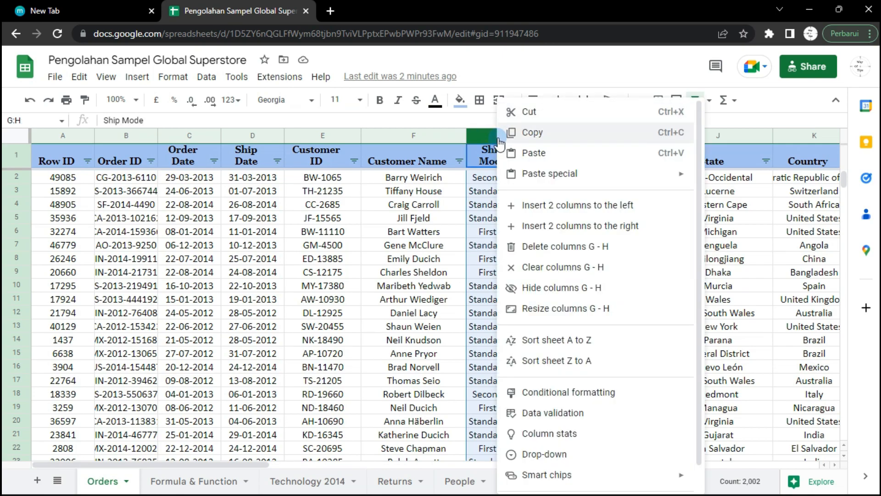
{"action": "left_click", "coordinate": [575, 290]}
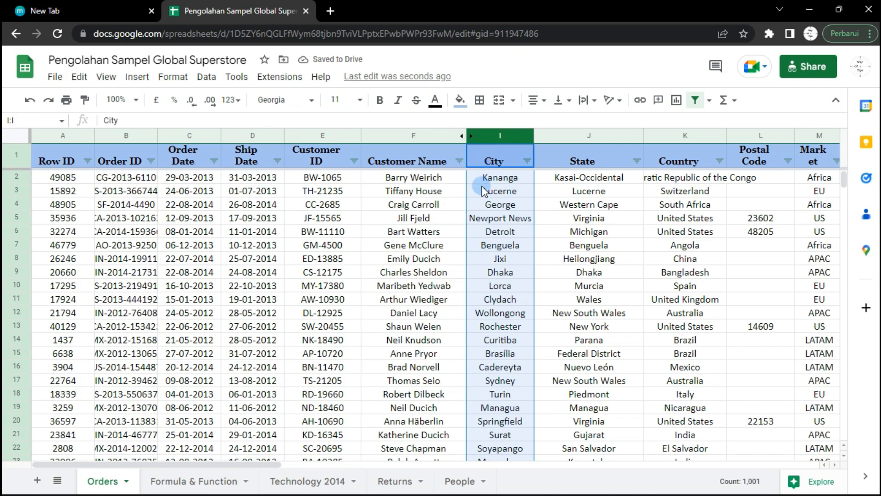
Unhide the Ship Mode and Segment columns between Customer Name and City
{"action": "left_click", "coordinate": [449, 190]}
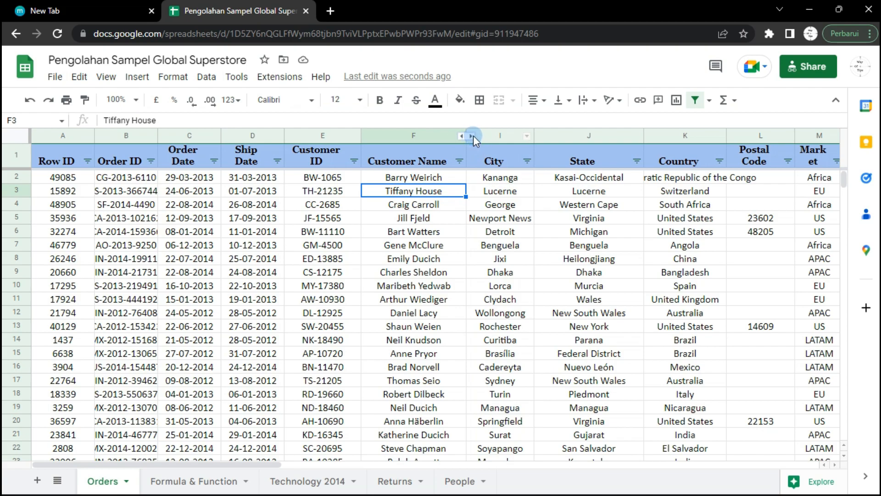
{"action": "left_click", "coordinate": [472, 136]}
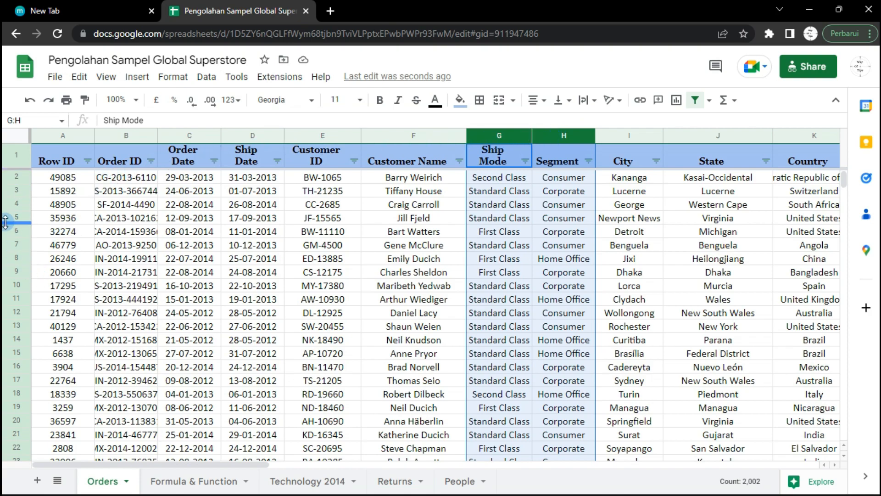
Hide rows 7 to 14 of the Orders sheet
{"action": "left_click", "coordinate": [17, 246]}
{"action": "left_click_drag", "start_coordinate": [17, 246], "coordinate": [25, 342]}
{"action": "left_click", "coordinate": [21, 339], "text": "shift"}
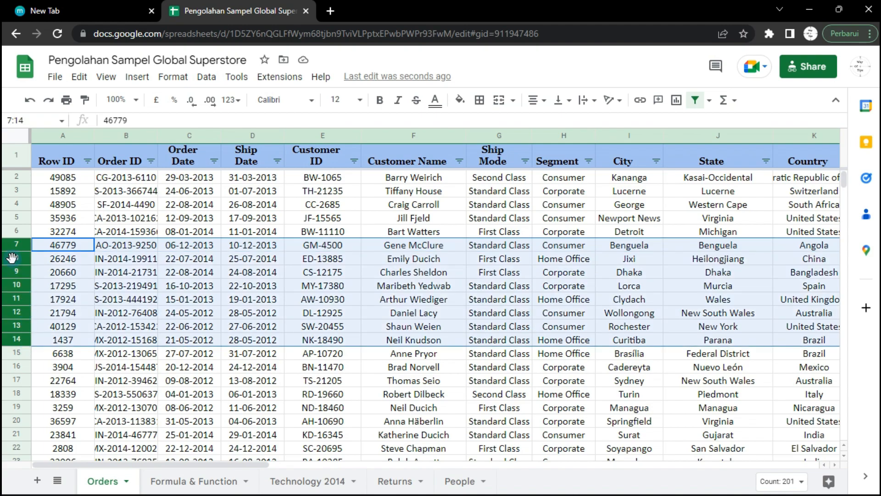
{"action": "left_click", "coordinate": [39, 247]}
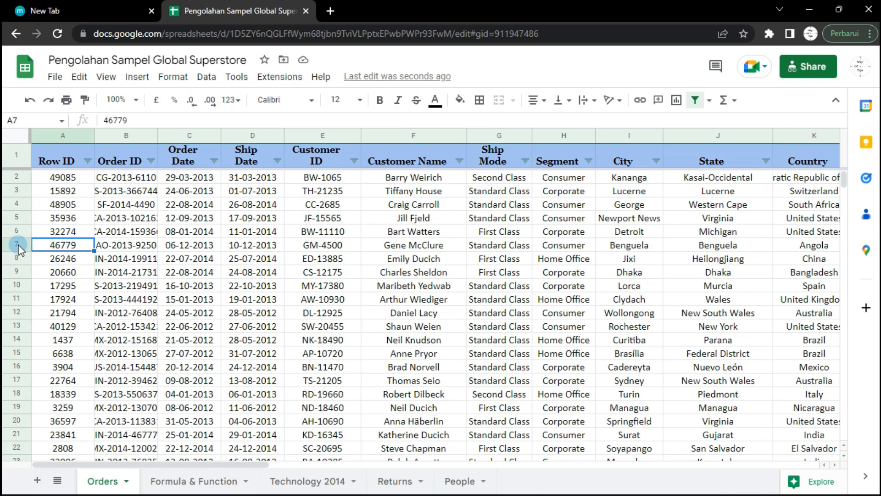
{"action": "left_click", "coordinate": [14, 341], "text": "shift"}
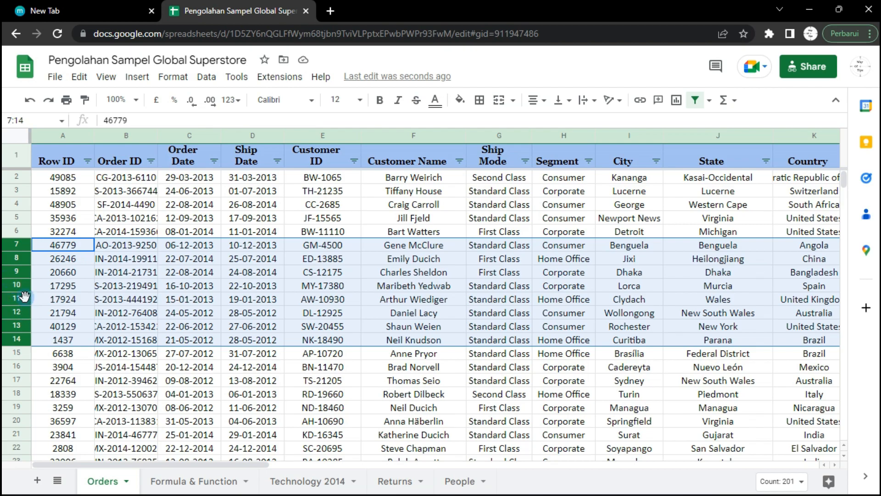
{"action": "right_click", "coordinate": [19, 254]}
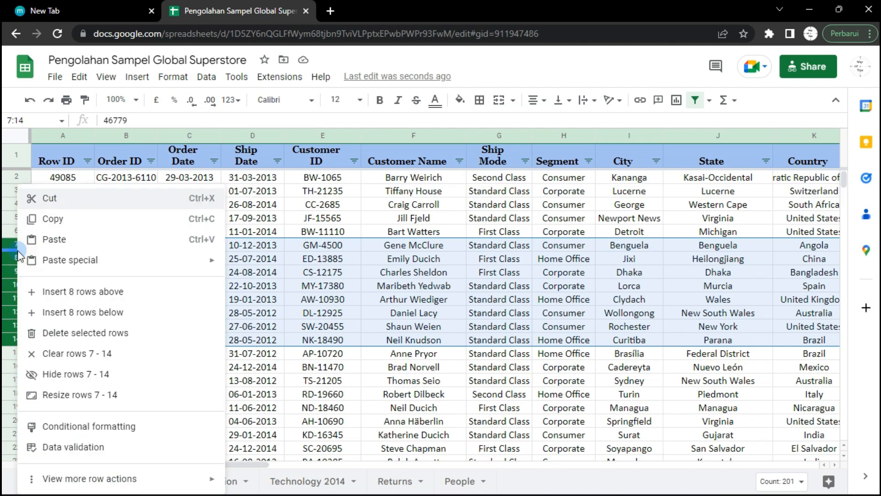
{"action": "left_click", "coordinate": [63, 375]}
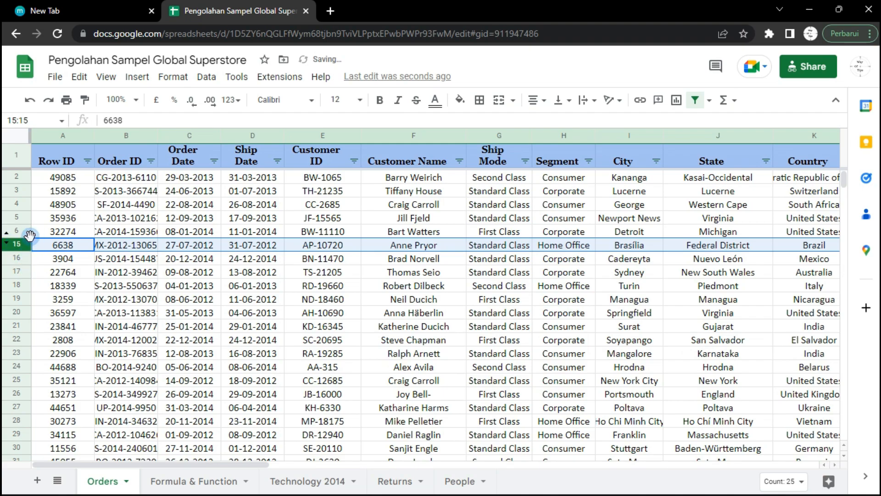
Unhide rows 7 to 14 and clear the row selection
{"action": "left_click", "coordinate": [54, 273]}
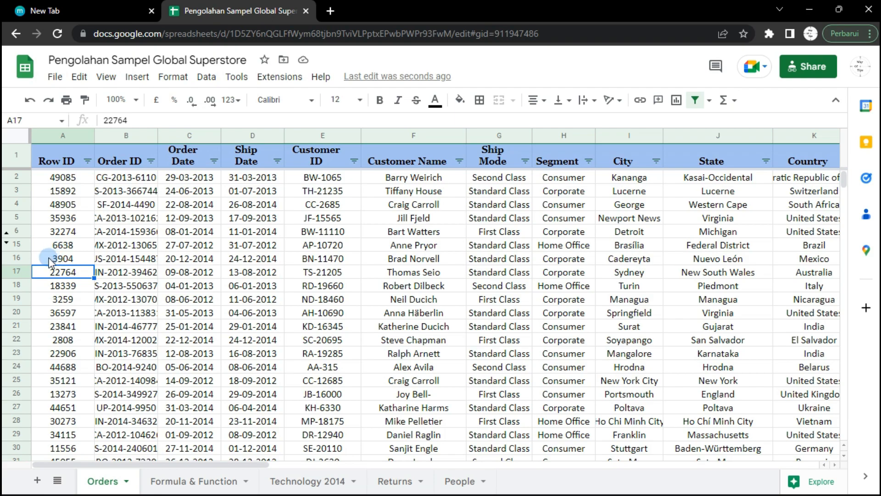
{"action": "left_click", "coordinate": [7, 242]}
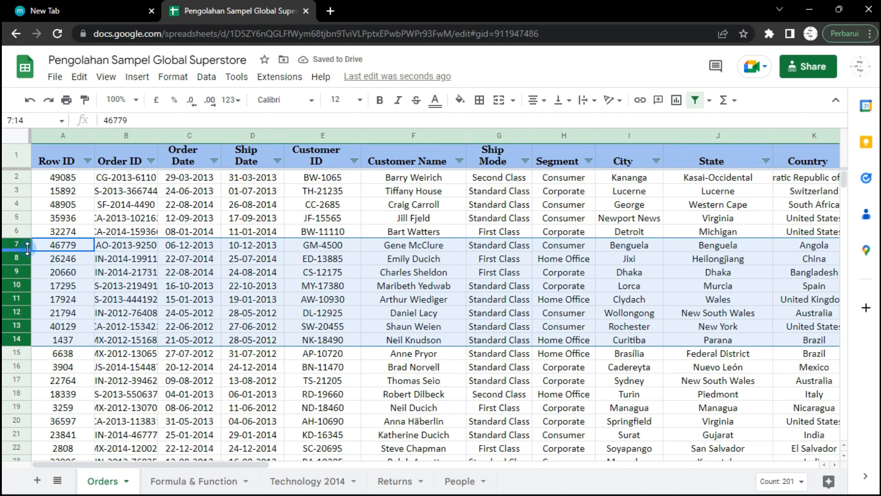
{"action": "left_click", "coordinate": [172, 283]}
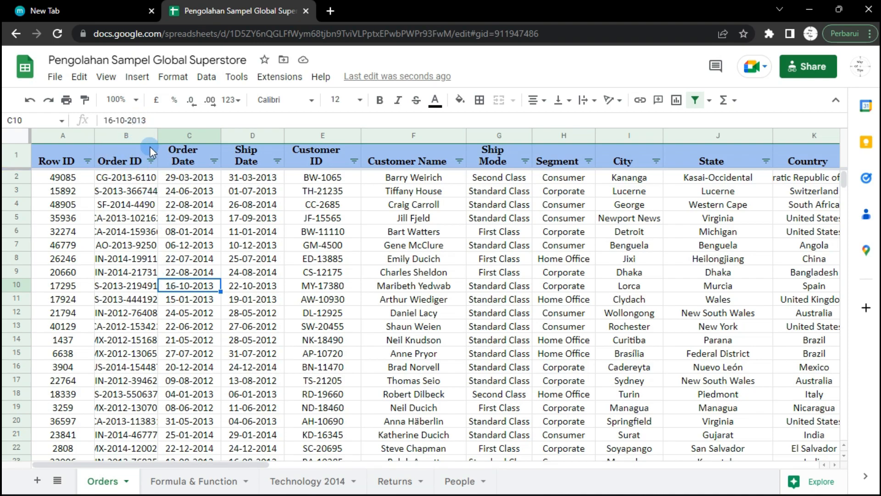
Widen the Row ID column slightly and auto-fit the Order ID column so every order ID is fully readable
{"action": "left_click_drag", "start_coordinate": [93, 135], "coordinate": [111, 135]}
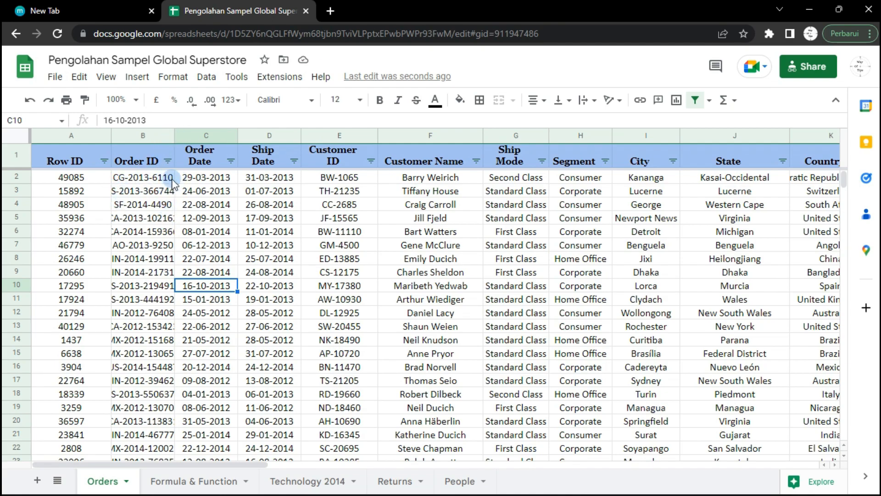
{"action": "mouse_move", "coordinate": [175, 135]}
{"action": "left_mouse_down"}
{"action": "mouse_move", "coordinate": [201, 135]}
{"action": "mouse_move", "coordinate": [159, 135]}
{"action": "left_mouse_up"}
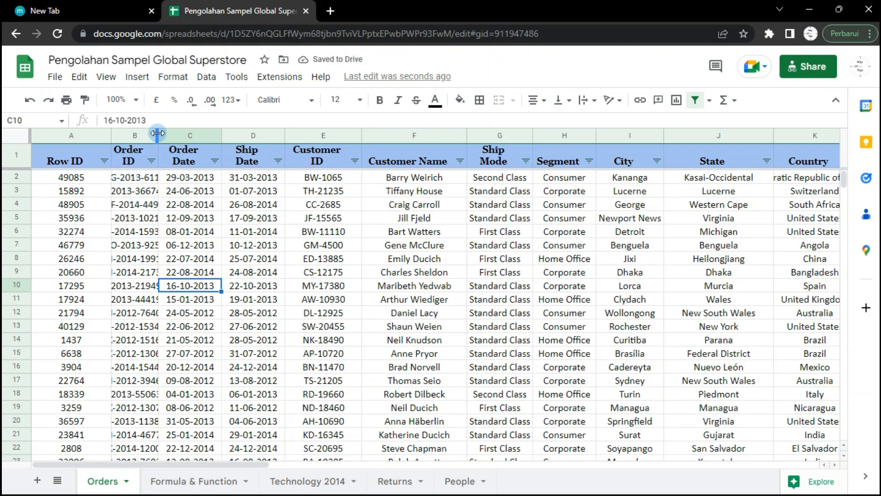
{"action": "left_click", "coordinate": [151, 137]}
{"action": "left_click", "coordinate": [142, 205]}
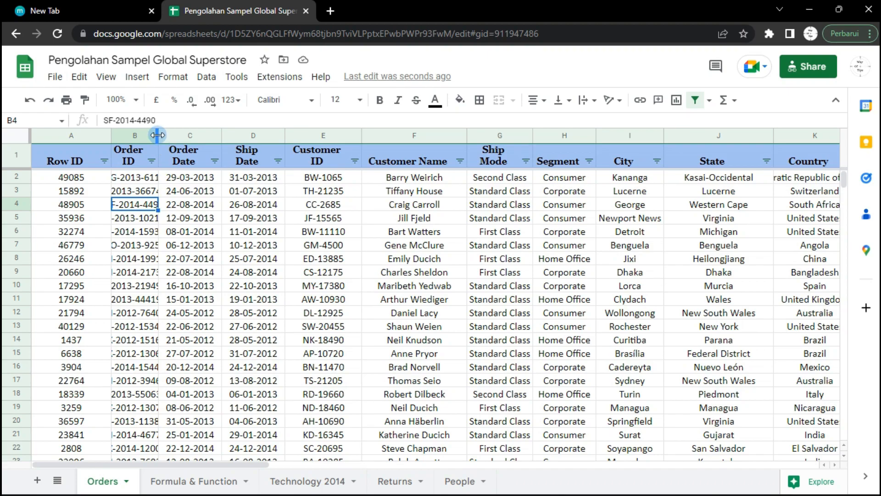
{"action": "double_click", "coordinate": [158, 135]}
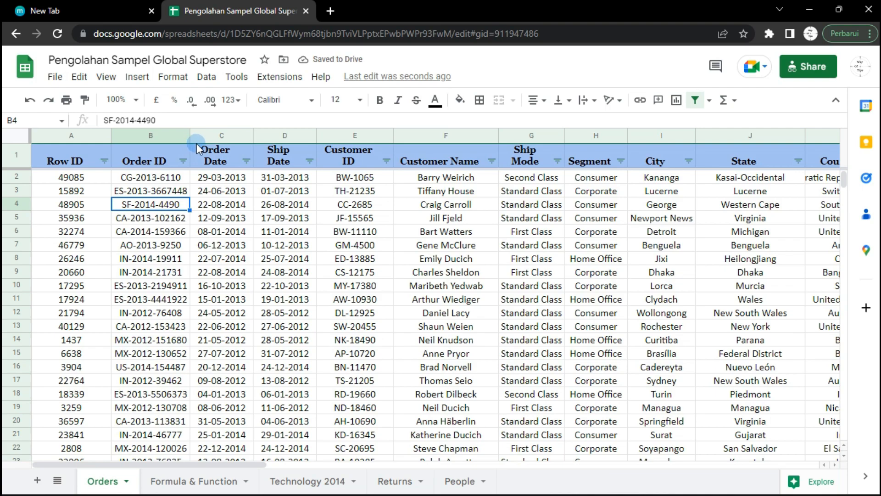
Auto-fit the Order Date and Ship Date columns to their contents and narrow the Customer ID column slightly
{"action": "double_click", "coordinate": [252, 134]}
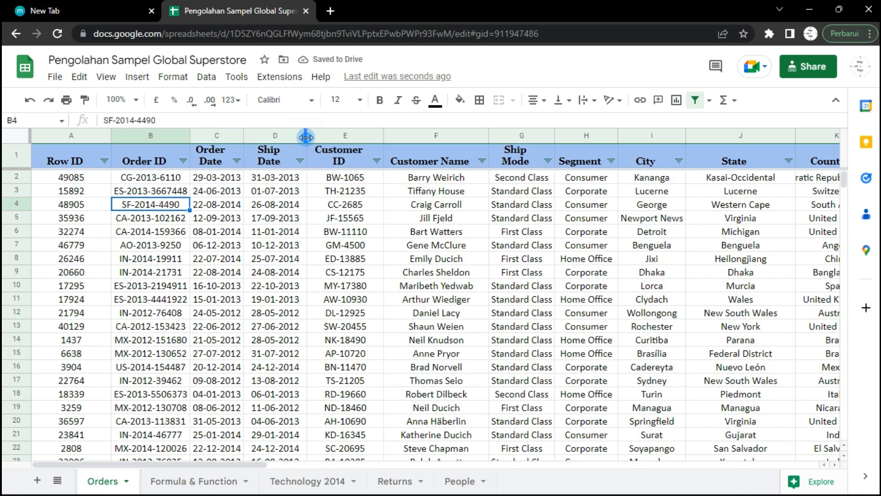
{"action": "double_click", "coordinate": [306, 136]}
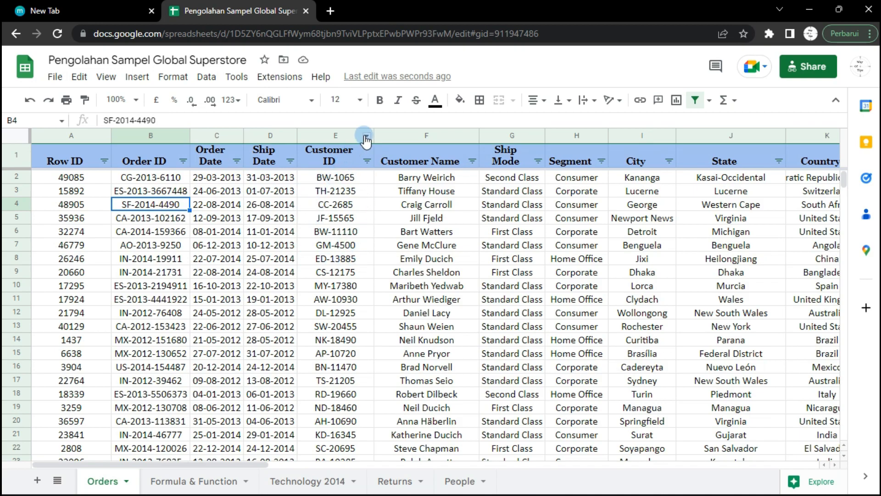
{"action": "left_click_drag", "start_coordinate": [372, 133], "coordinate": [362, 132]}
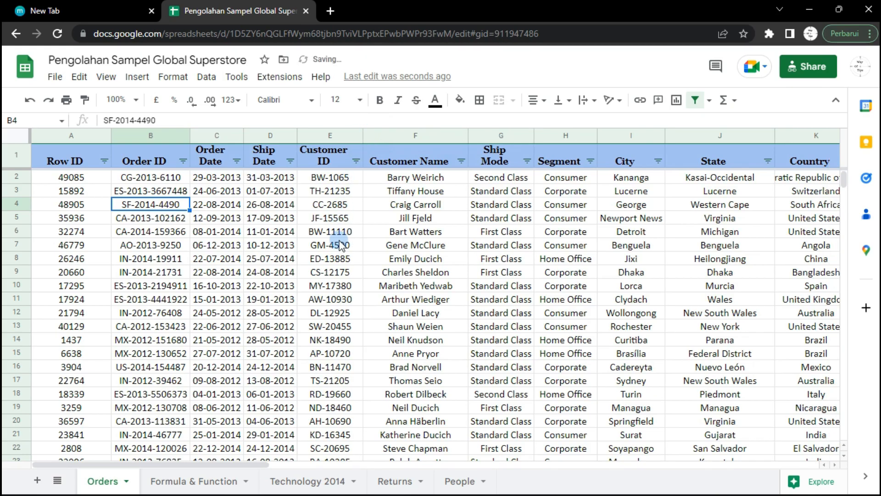
Fine-tune the widths of the Customer Name and Ship Mode columns and narrow the Segment column slightly
{"action": "scroll", "coordinate": [340, 247], "scroll_direction": "down", "scroll_amount": 8}
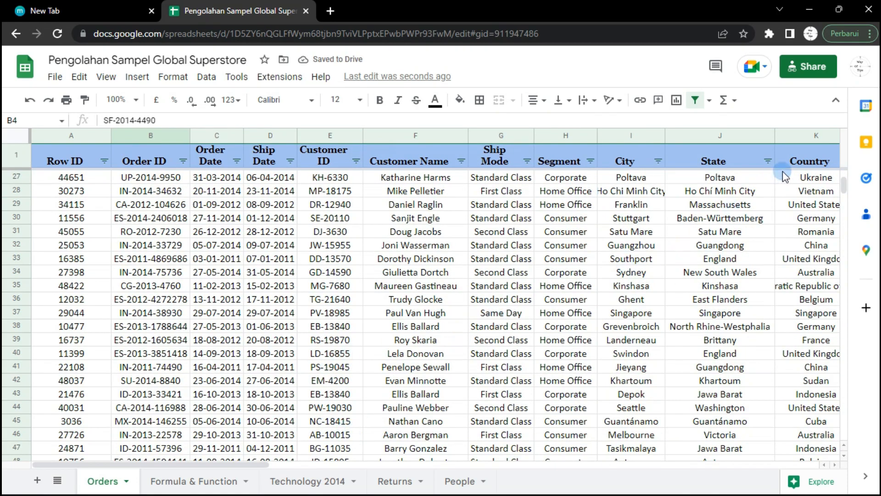
{"action": "left_click_drag", "start_coordinate": [845, 186], "coordinate": [844, 177]}
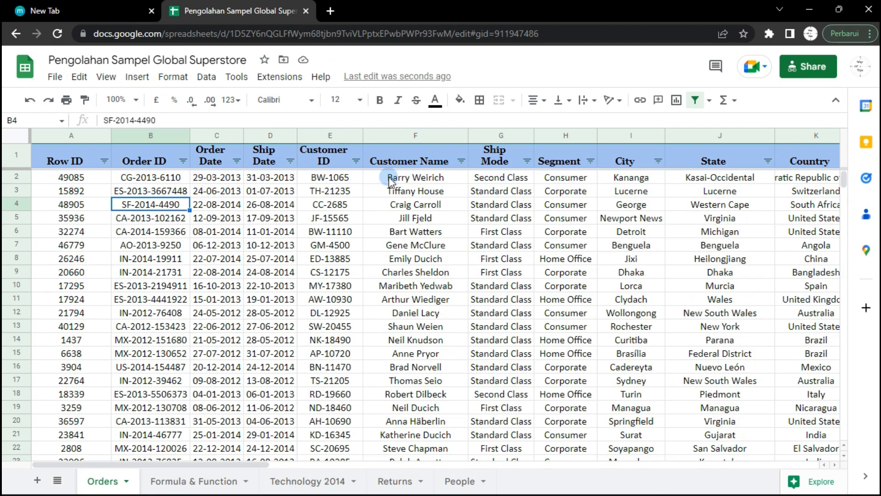
{"action": "left_click_drag", "start_coordinate": [466, 136], "coordinate": [467, 135]}
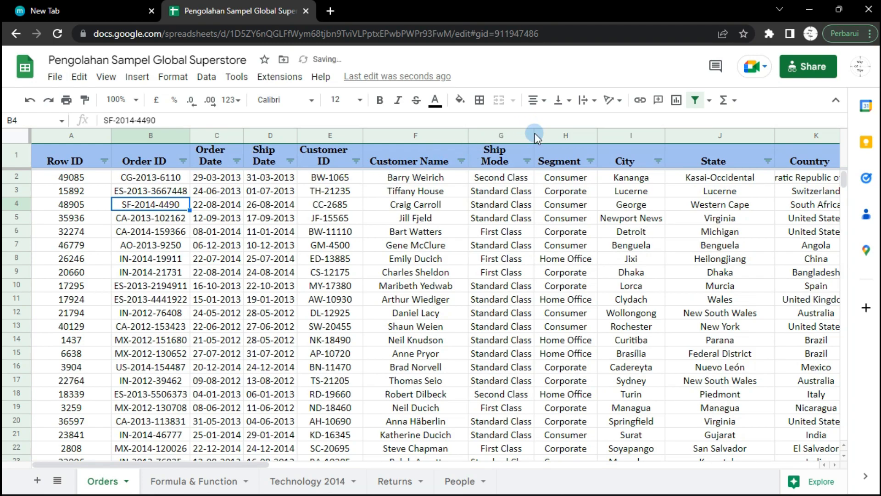
{"action": "left_click_drag", "start_coordinate": [534, 136], "coordinate": [534, 136]}
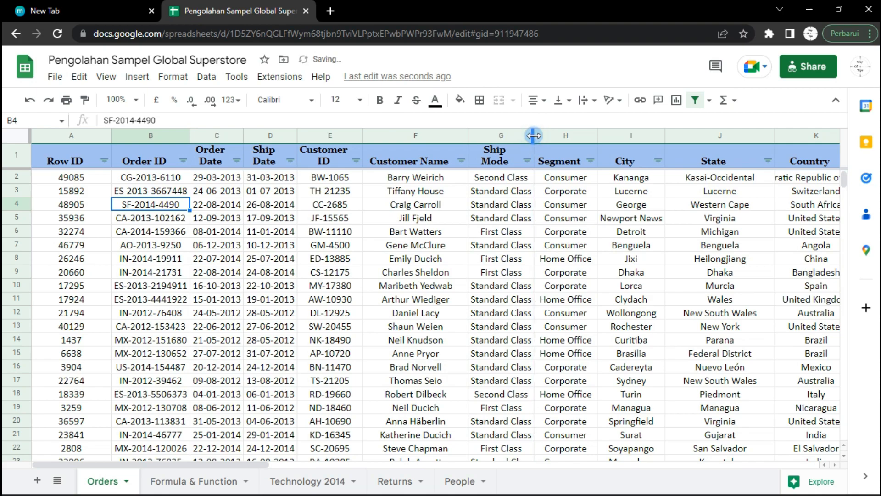
{"action": "left_click_drag", "start_coordinate": [596, 135], "coordinate": [593, 136]}
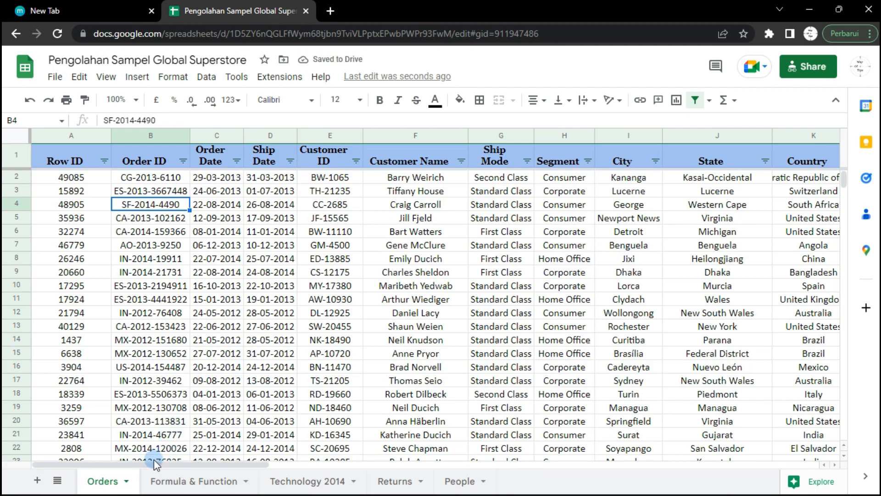
Auto-fit the Product Name column to its longest entry and check the product names down to the end of the data
{"action": "left_click_drag", "start_coordinate": [154, 459], "coordinate": [387, 459]}
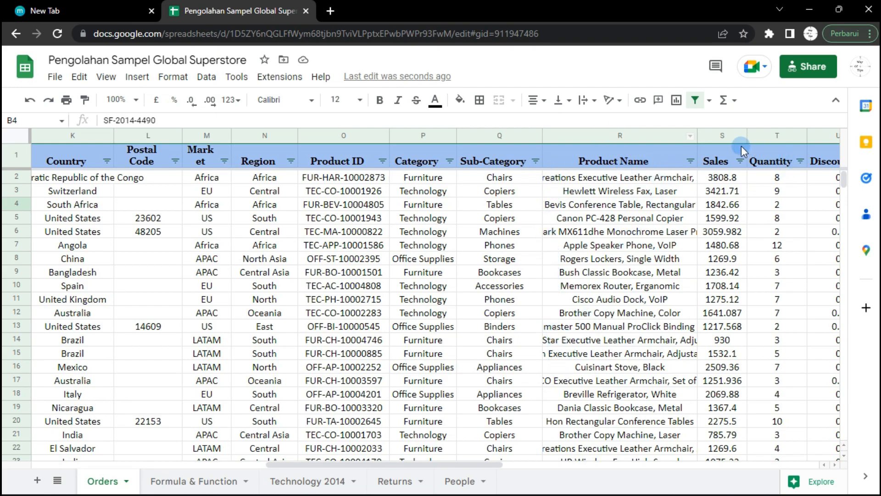
{"action": "double_click", "coordinate": [696, 133]}
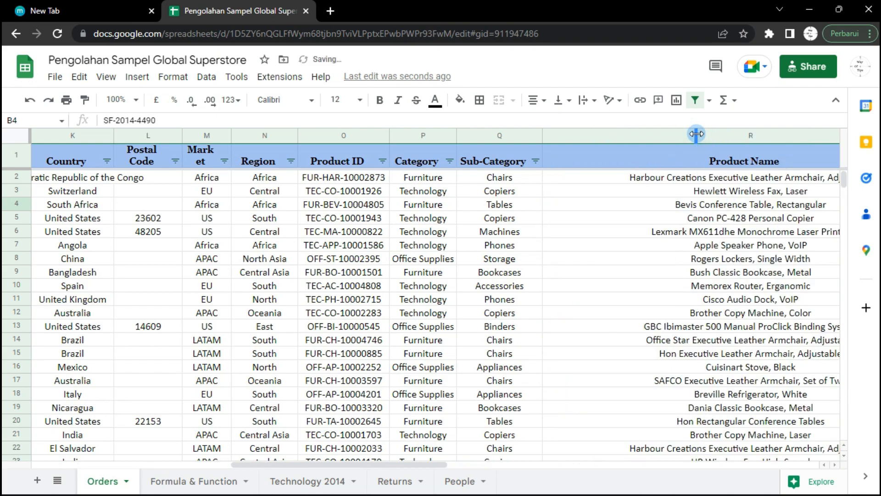
{"action": "left_click_drag", "start_coordinate": [355, 462], "coordinate": [435, 462]}
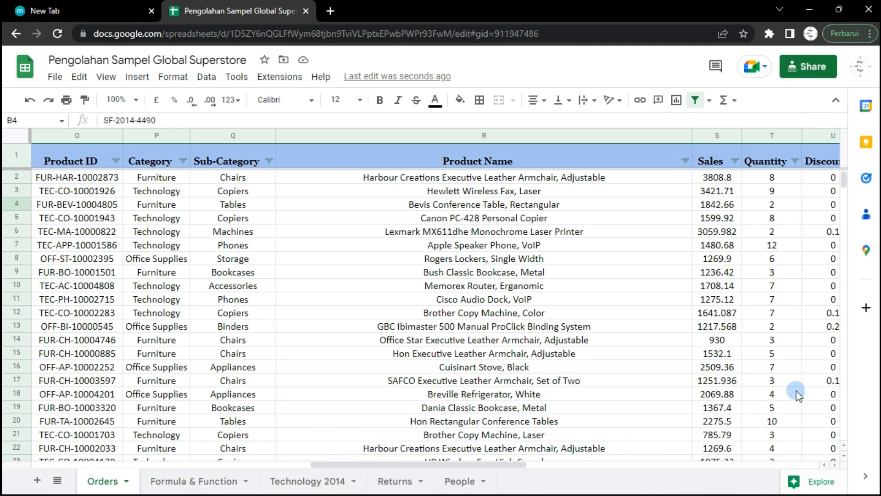
{"action": "left_click_drag", "start_coordinate": [843, 179], "coordinate": [839, 247]}
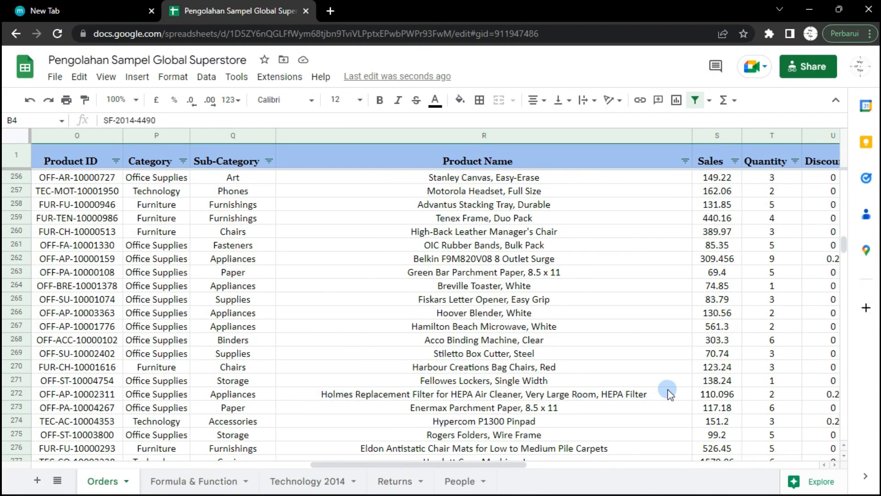
{"action": "left_click_drag", "start_coordinate": [843, 246], "coordinate": [839, 338]}
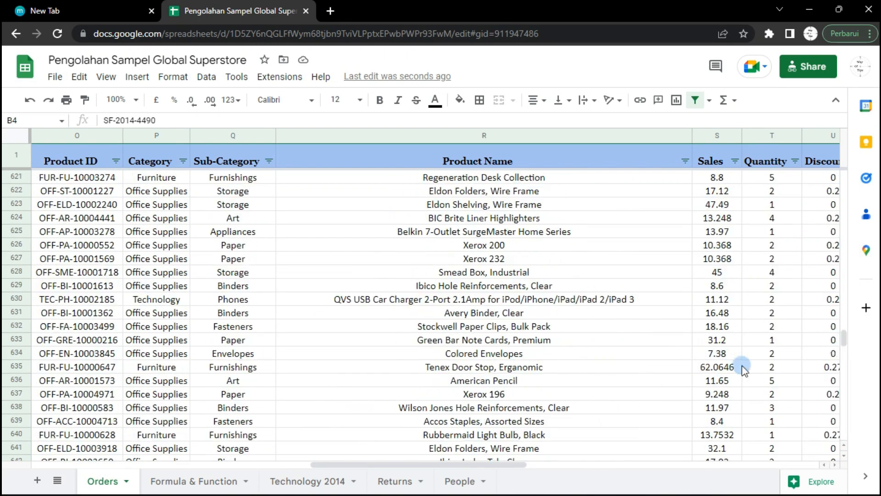
{"action": "left_click_drag", "start_coordinate": [843, 344], "coordinate": [853, 431]}
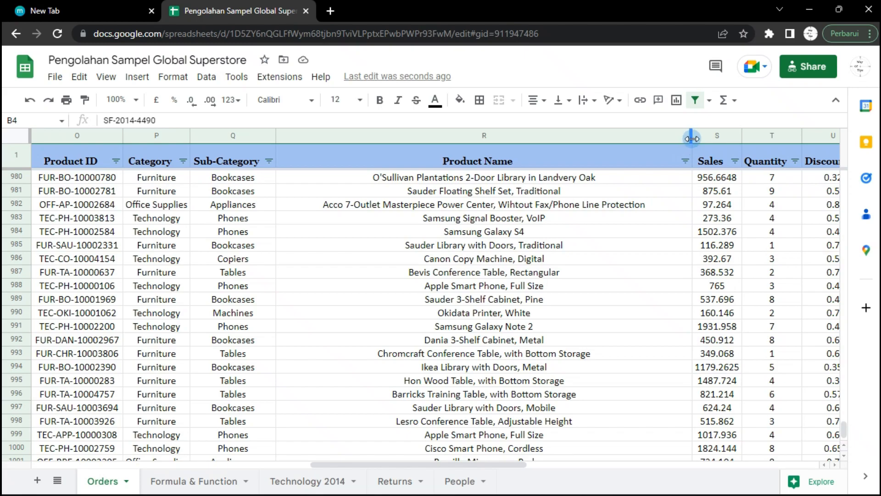
Narrow the Product Name column in stages until Order Priority fits in view, undoing one auto-fit along the way
{"action": "left_click_drag", "start_coordinate": [692, 138], "coordinate": [558, 165]}
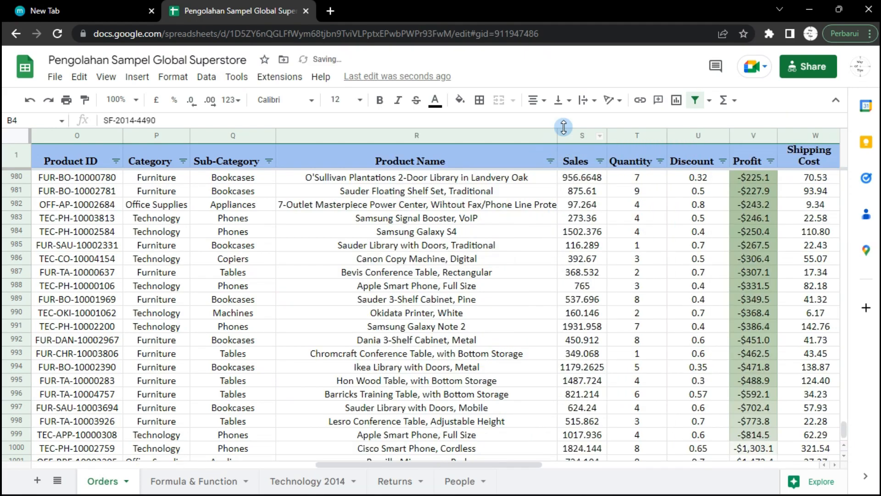
{"action": "left_click_drag", "start_coordinate": [559, 136], "coordinate": [500, 148]}
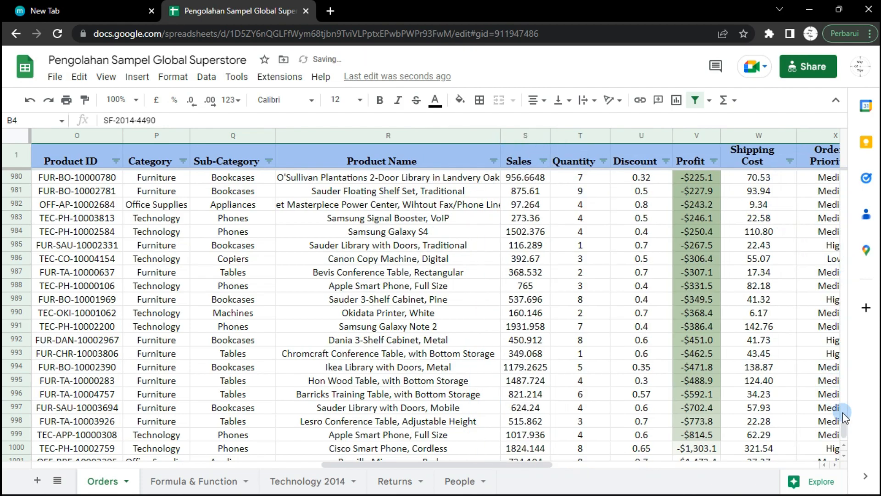
{"action": "left_click_drag", "start_coordinate": [843, 429], "coordinate": [822, 140]}
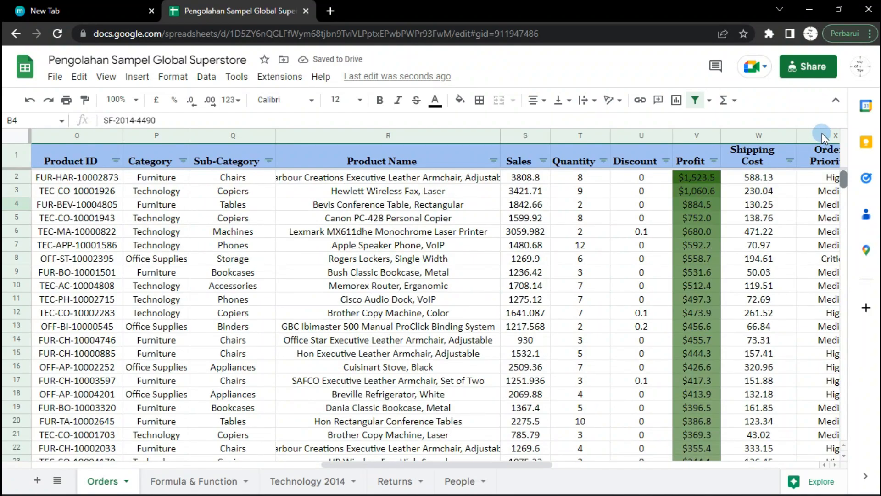
{"action": "left_click_drag", "start_coordinate": [499, 135], "coordinate": [479, 136]}
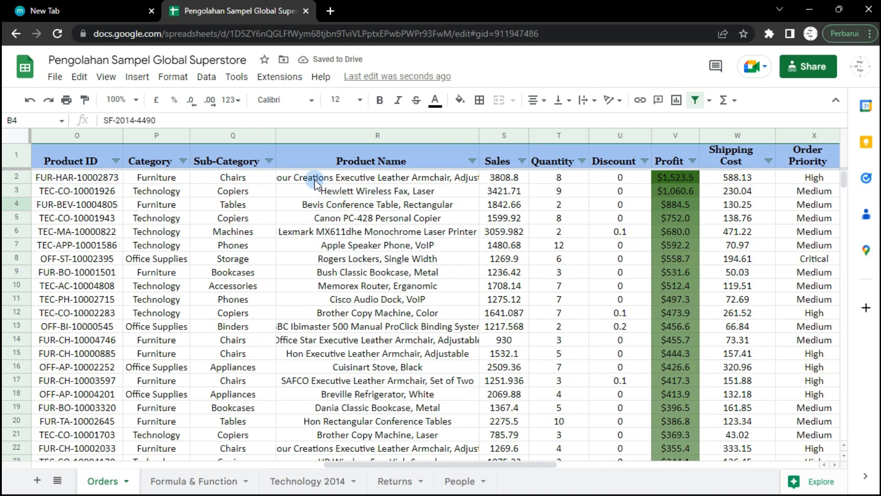
{"action": "double_click", "coordinate": [478, 135]}
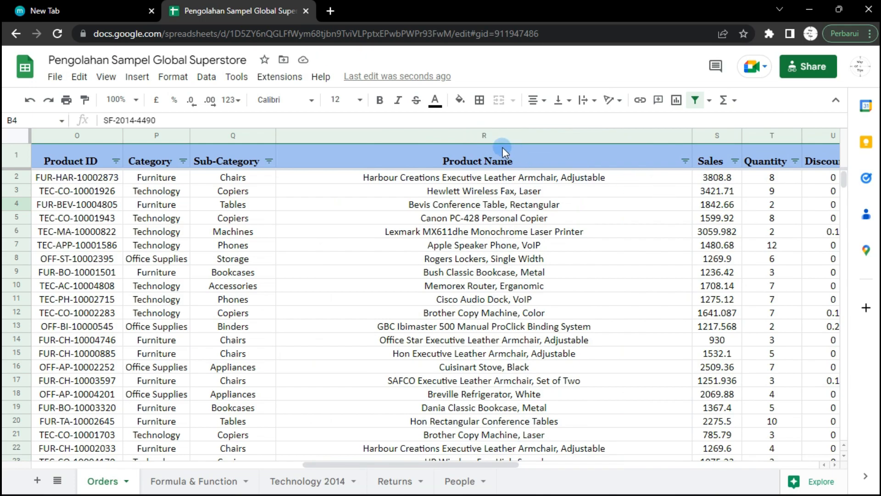
{"action": "key", "text": "ctrl+z"}
{"action": "left_click_drag", "start_coordinate": [482, 136], "coordinate": [455, 138]}
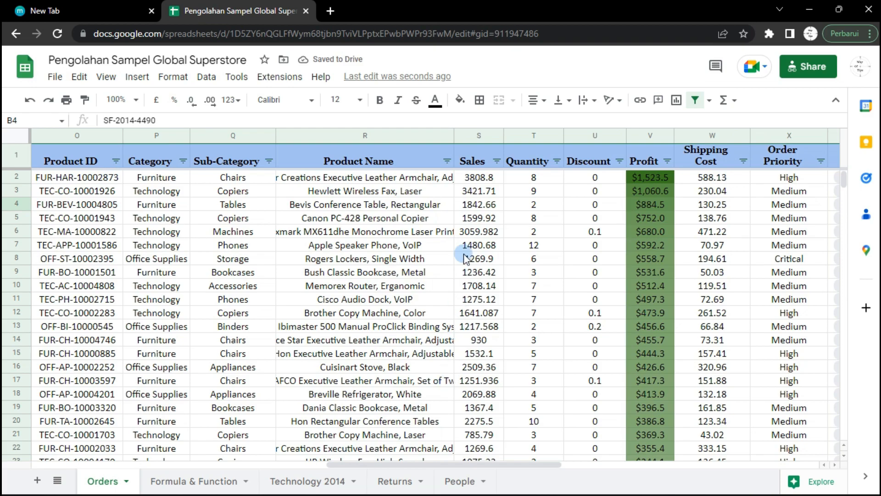
Fine-tune the widths of the Sales, Quantity and Discount columns
{"action": "left_click_drag", "start_coordinate": [503, 134], "coordinate": [502, 133]}
{"action": "left_click_drag", "start_coordinate": [563, 136], "coordinate": [562, 132]}
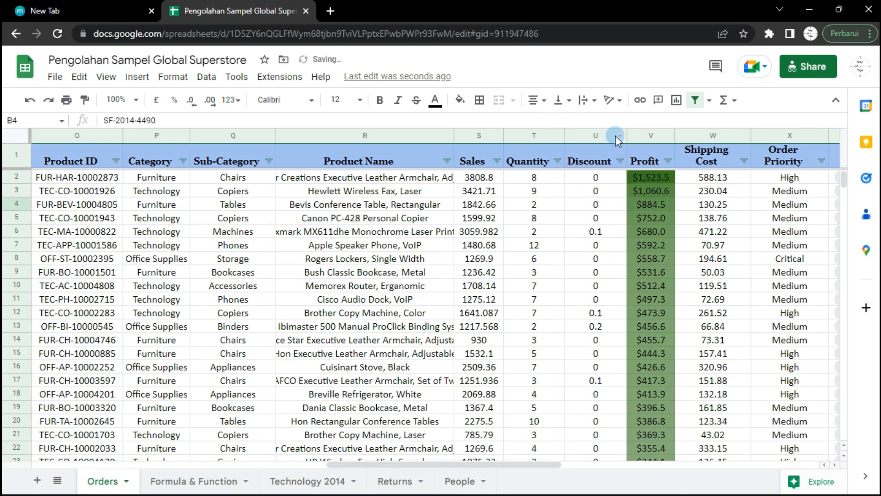
{"action": "left_click_drag", "start_coordinate": [626, 135], "coordinate": [626, 134]}
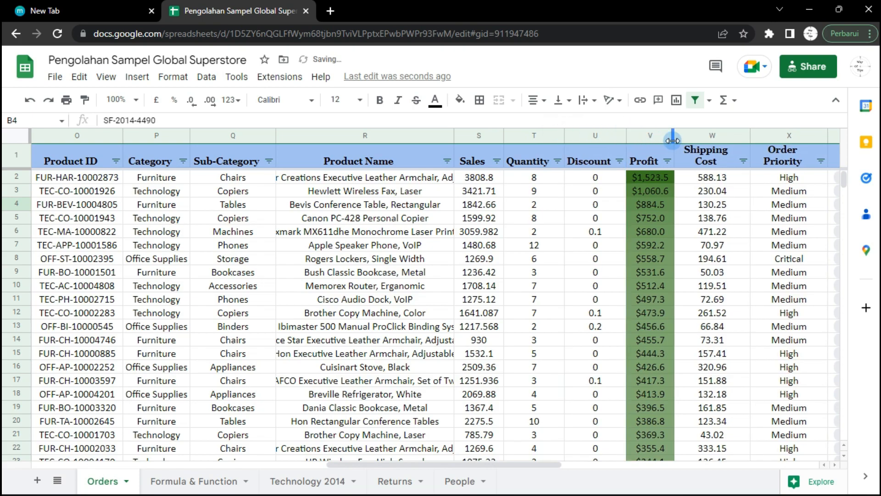
Reorder the location columns after Segment so they run Country, State, City
{"action": "left_click_drag", "start_coordinate": [389, 466], "coordinate": [72, 475]}
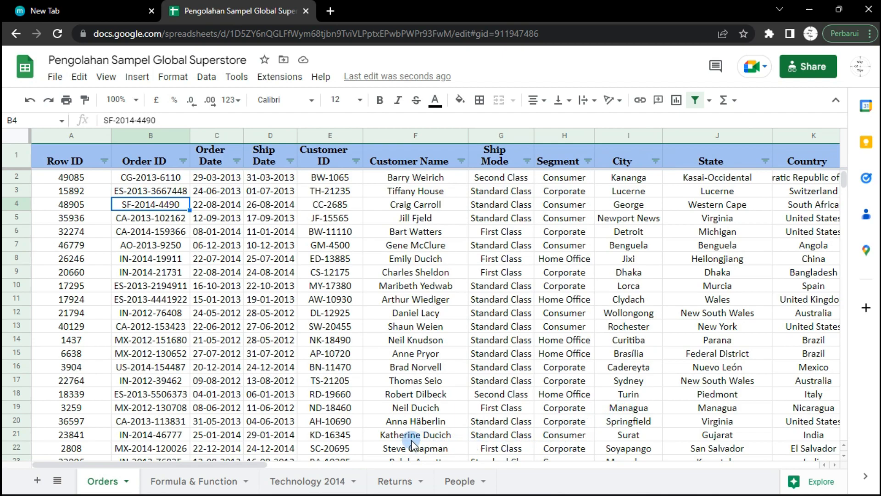
{"action": "left_click_drag", "start_coordinate": [153, 464], "coordinate": [258, 465]}
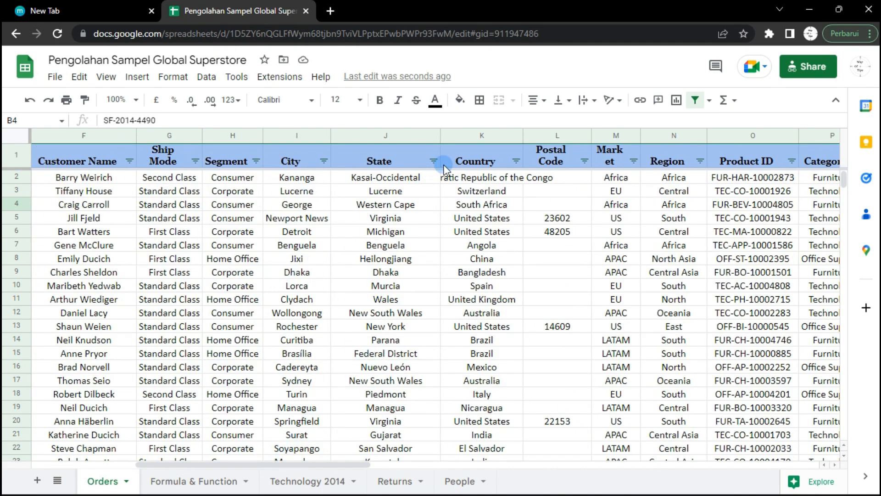
{"action": "mouse_move", "coordinate": [463, 135]}
{"action": "left_mouse_down"}
{"action": "mouse_move", "coordinate": [434, 136]}
{"action": "mouse_move", "coordinate": [454, 137]}
{"action": "left_mouse_up"}
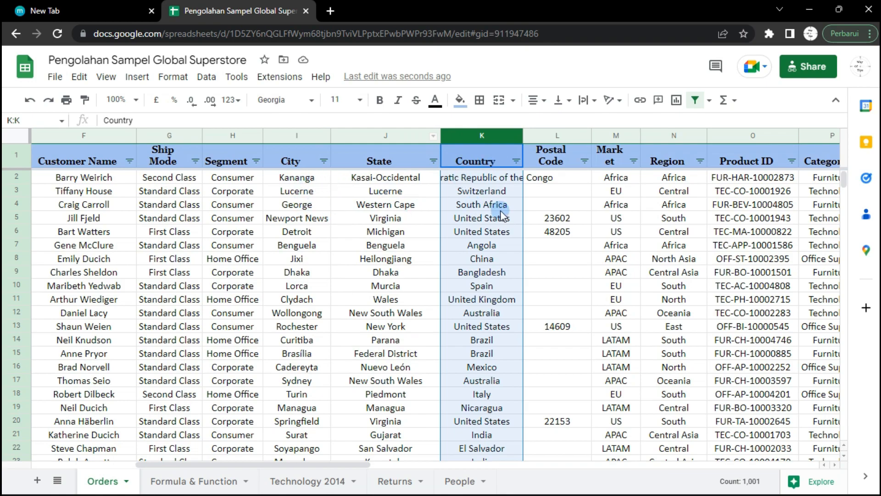
{"action": "left_click", "coordinate": [500, 207]}
{"action": "left_click", "coordinate": [466, 136]}
{"action": "left_click_drag", "start_coordinate": [465, 137], "coordinate": [307, 145]}
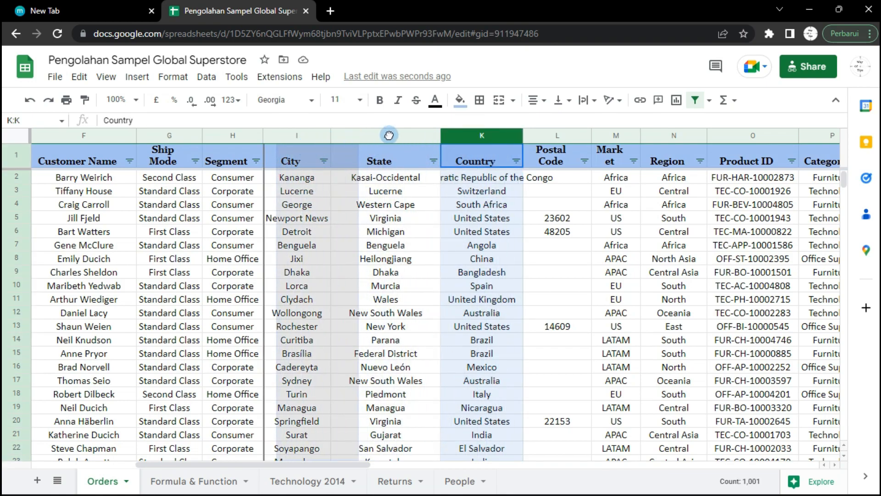
{"action": "left_click", "coordinate": [452, 136]}
{"action": "left_click_drag", "start_coordinate": [452, 135], "coordinate": [381, 158]}
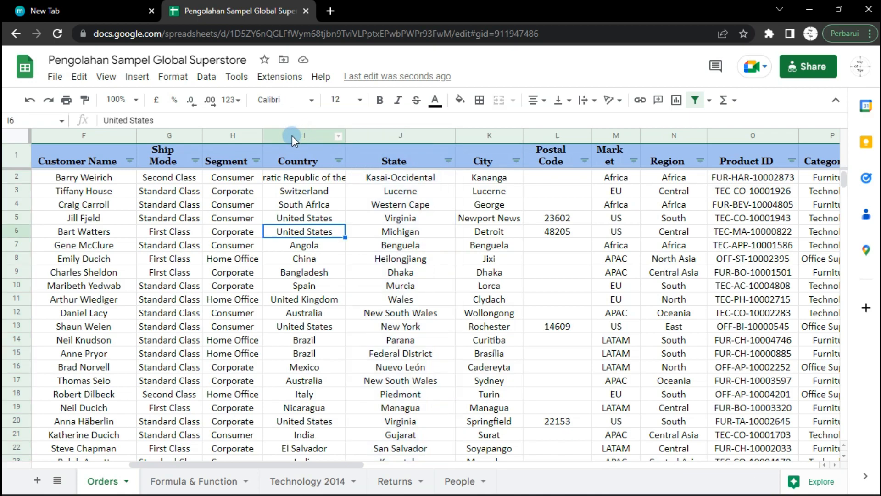
Group columns I to K, covering Country, State and City
{"action": "left_click", "coordinate": [292, 136]}
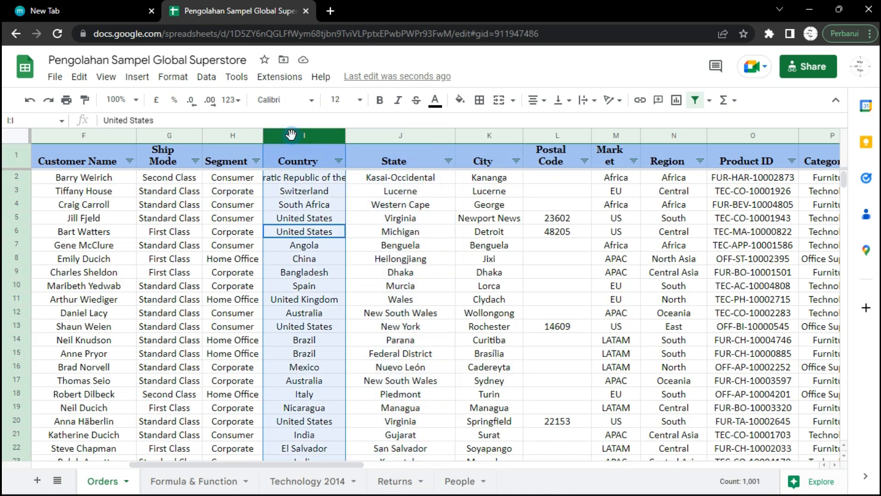
{"action": "left_click", "coordinate": [491, 136], "text": "shift"}
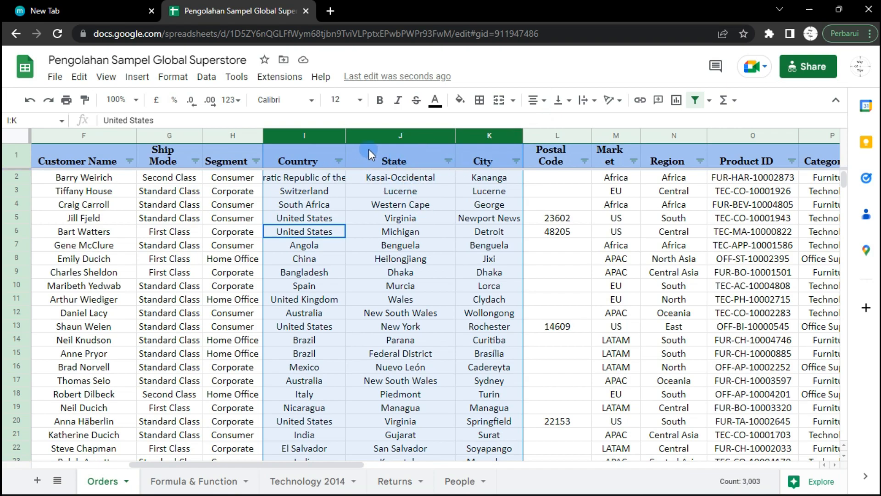
{"action": "right_click", "coordinate": [365, 136]}
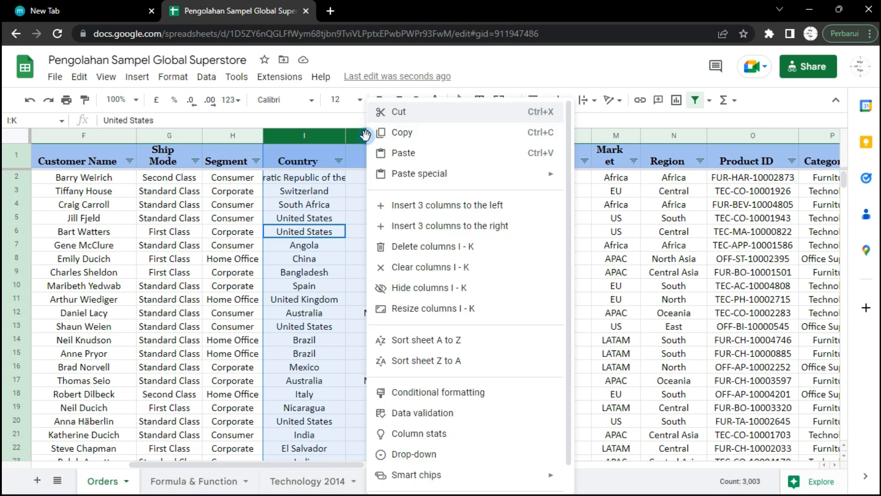
{"action": "right_click", "coordinate": [315, 135]}
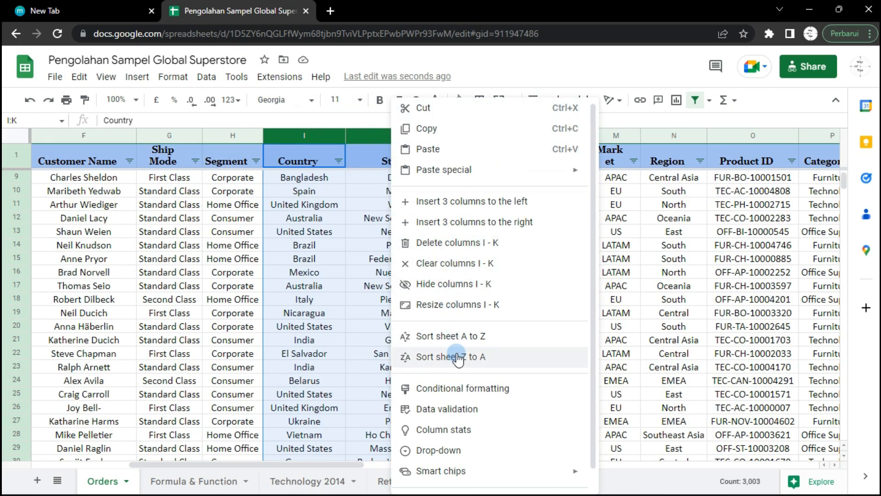
{"action": "scroll", "coordinate": [463, 382], "scroll_direction": "down", "scroll_amount": 1}
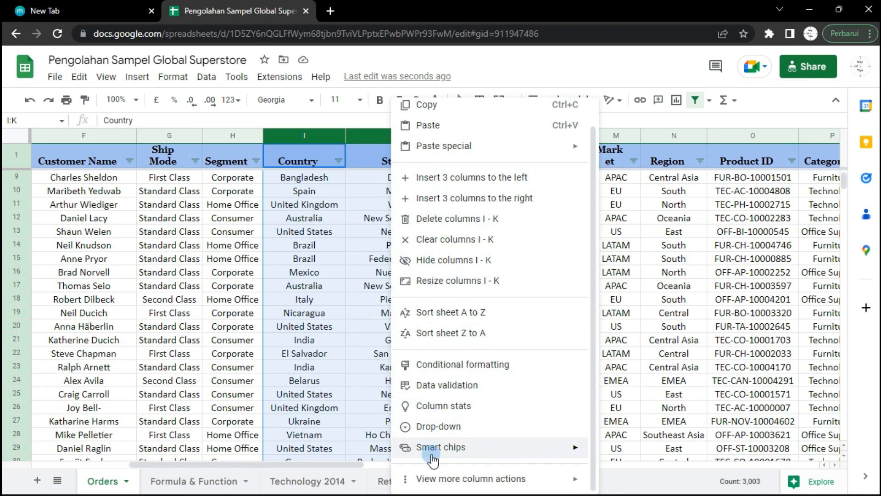
{"action": "mouse_move", "coordinate": [441, 479]}
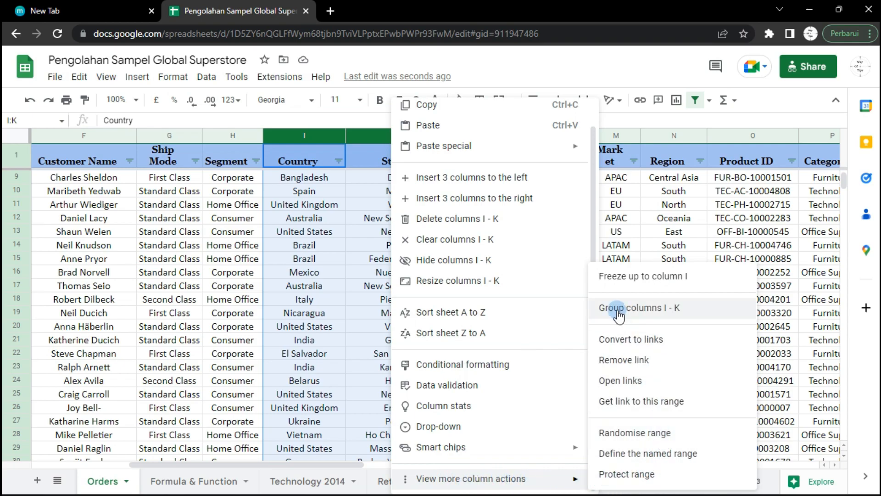
{"action": "left_click", "coordinate": [671, 308]}
Collapse and expand the Country, State and City column group twice, and leave it collapsed
{"action": "left_click", "coordinate": [558, 137]}
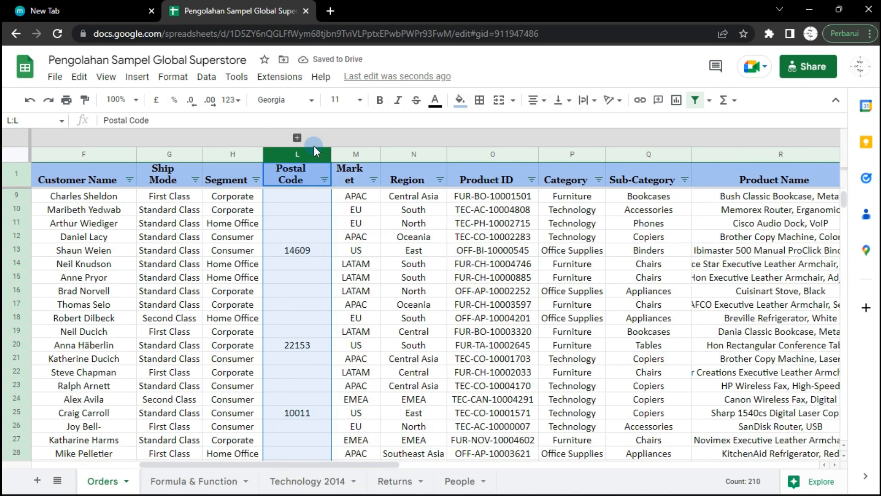
{"action": "left_click", "coordinate": [298, 139]}
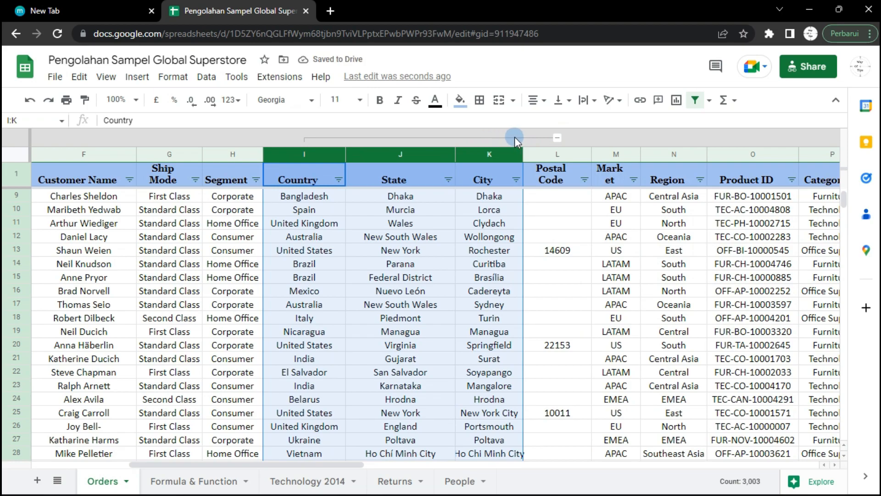
{"action": "left_click", "coordinate": [558, 138]}
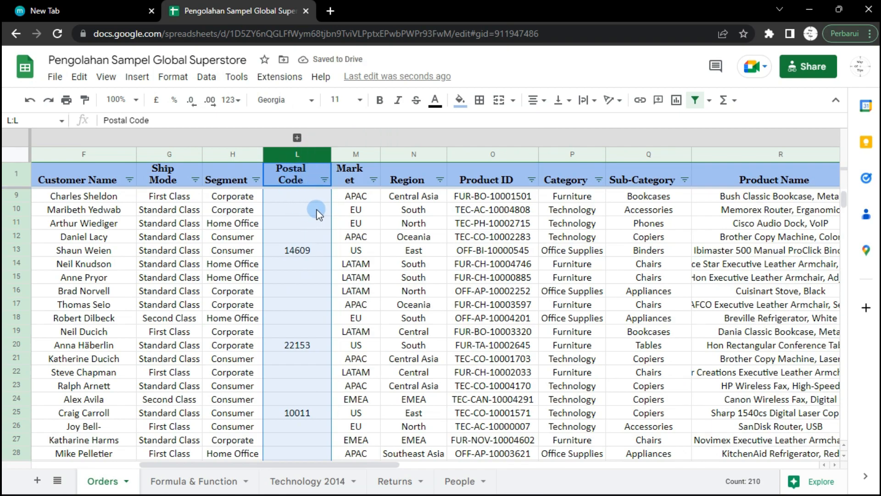
{"action": "left_click", "coordinate": [298, 137]}
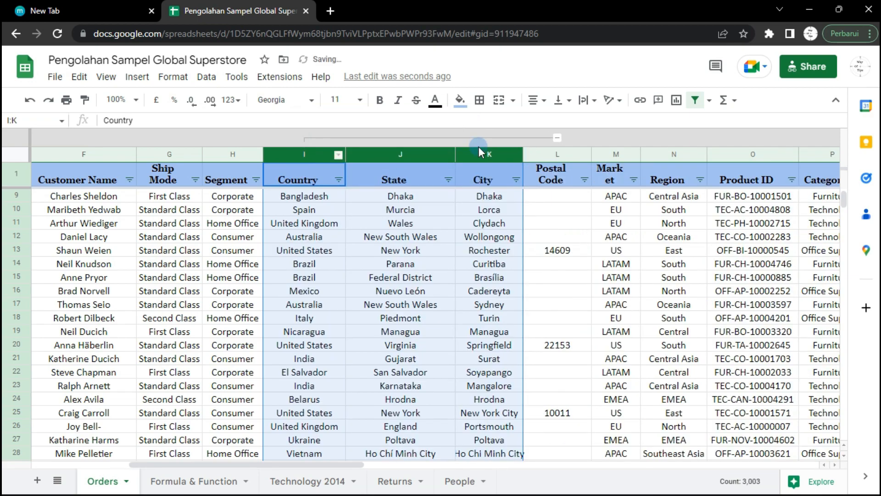
{"action": "left_click", "coordinate": [543, 138]}
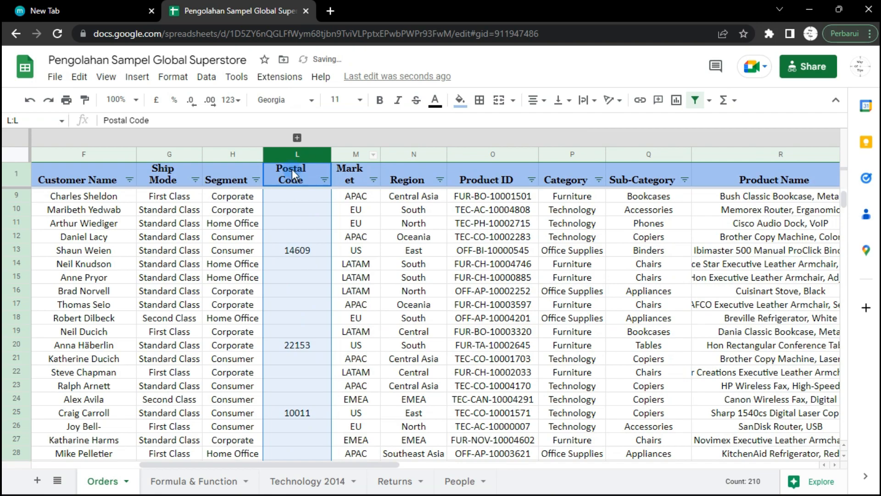
Expand the collapsed Country, State and City column group
{"action": "left_click", "coordinate": [294, 137]}
{"action": "left_click", "coordinate": [416, 191]}
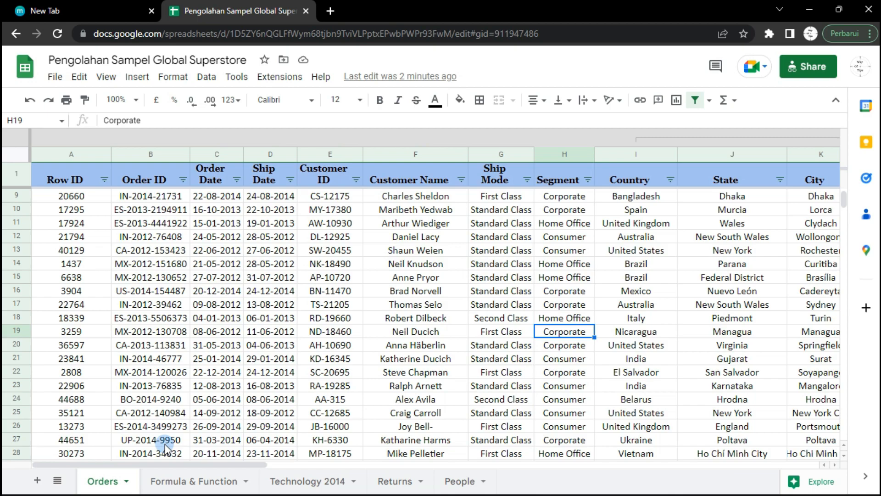
Apply borders to all cells of the table range A1:AB1001
{"action": "left_click", "coordinate": [43, 183]}
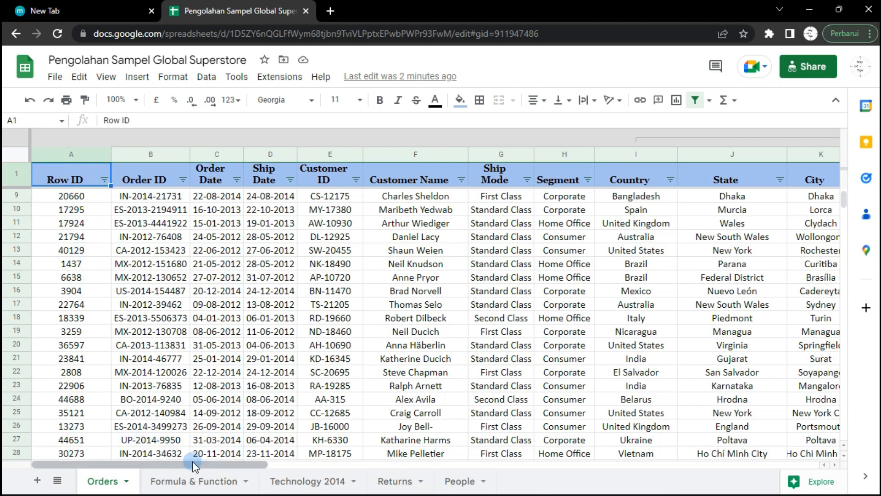
{"action": "left_click_drag", "start_coordinate": [186, 462], "coordinate": [614, 456]}
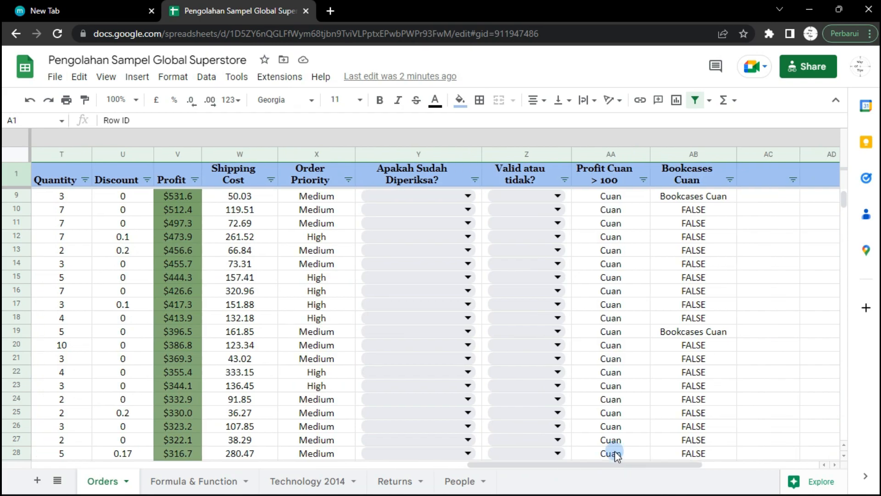
{"action": "left_click", "coordinate": [700, 173], "text": "shift"}
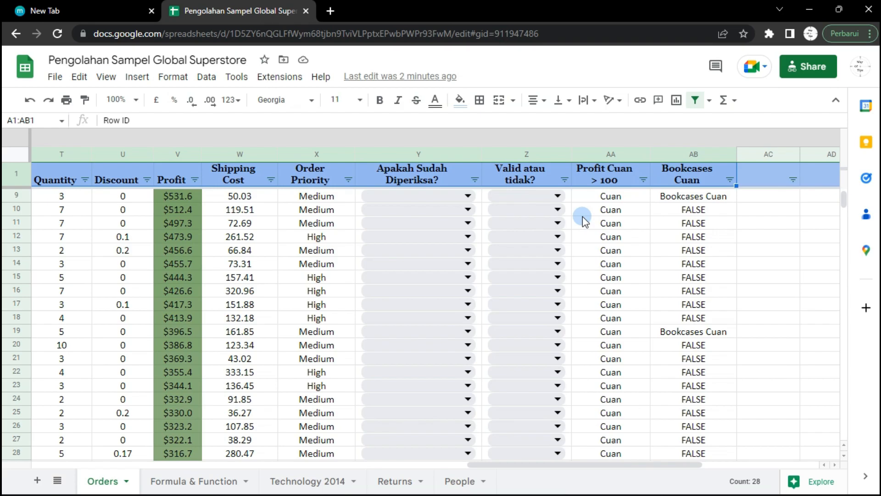
{"action": "key", "text": "ctrl+shift+Down"}
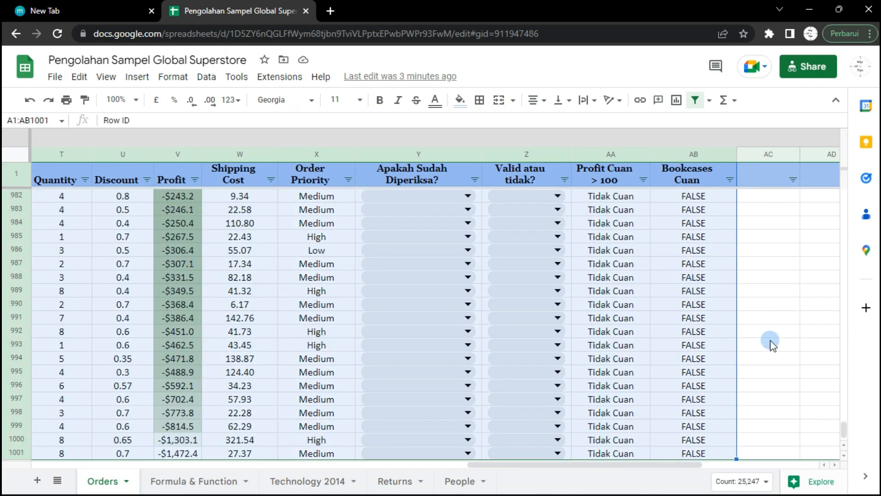
{"action": "left_click_drag", "start_coordinate": [661, 465], "coordinate": [128, 478]}
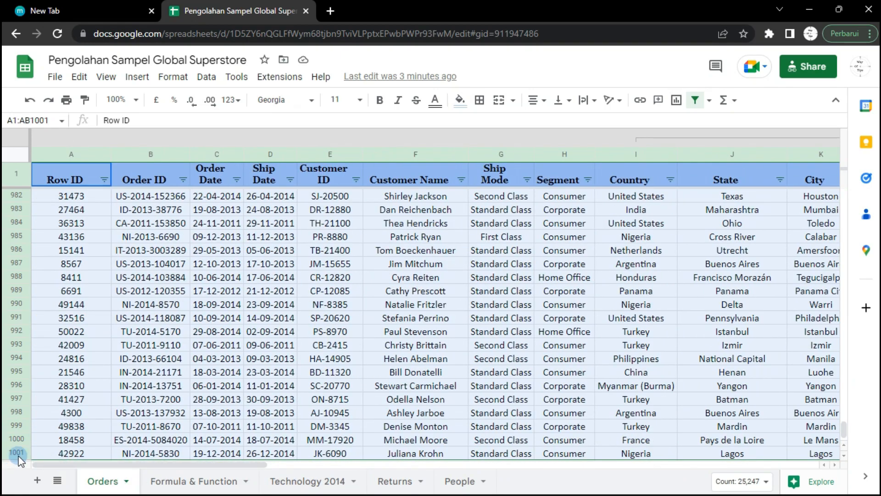
{"action": "left_click", "coordinate": [480, 100]}
{"action": "left_click", "coordinate": [485, 125]}
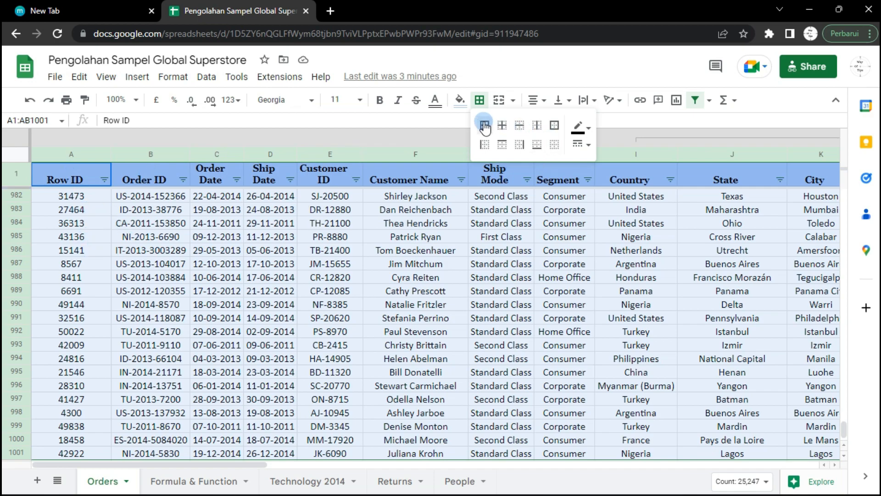
{"action": "left_click", "coordinate": [486, 125]}
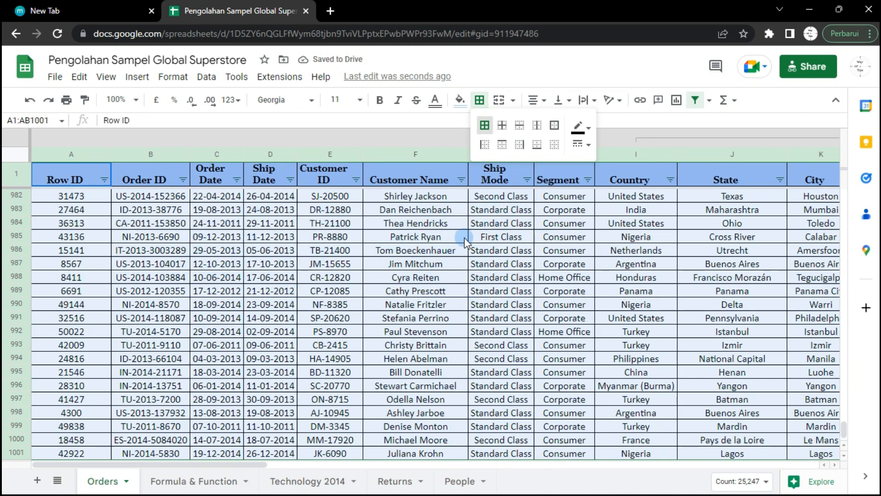
{"action": "left_click", "coordinate": [479, 99]}
{"action": "left_click", "coordinate": [479, 100]}
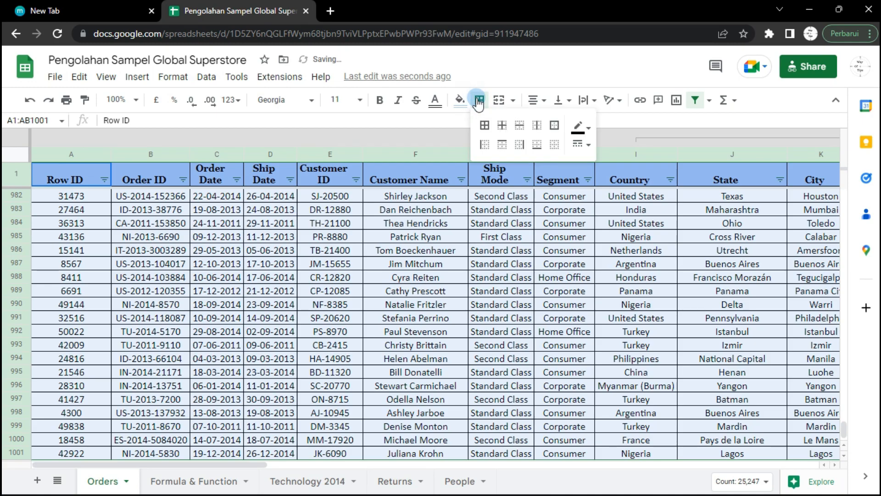
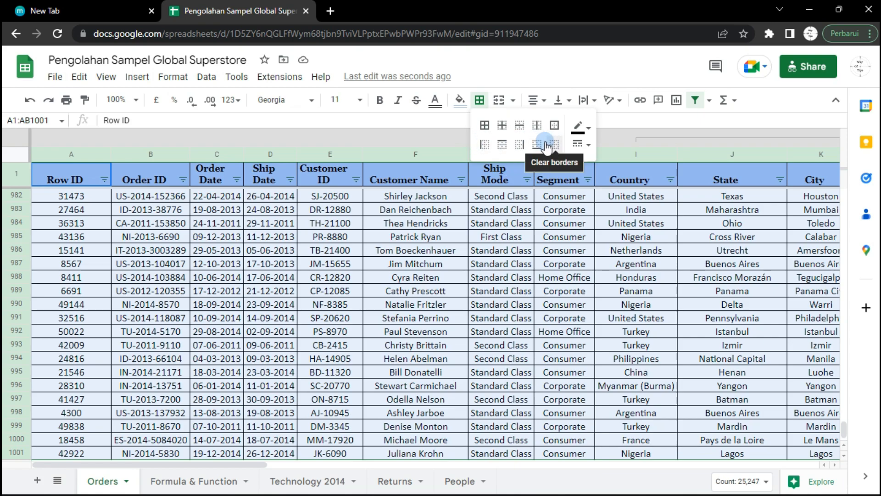
{"action": "left_click", "coordinate": [251, 134]}
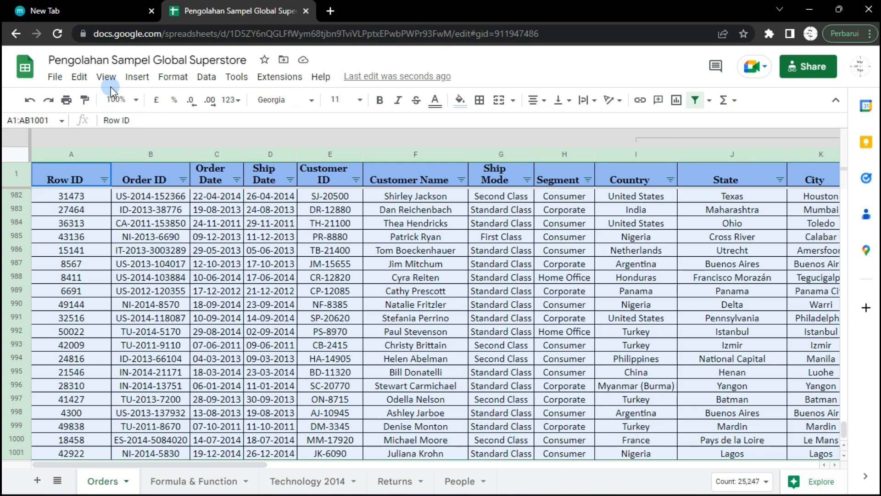
{"action": "left_click", "coordinate": [306, 255]}
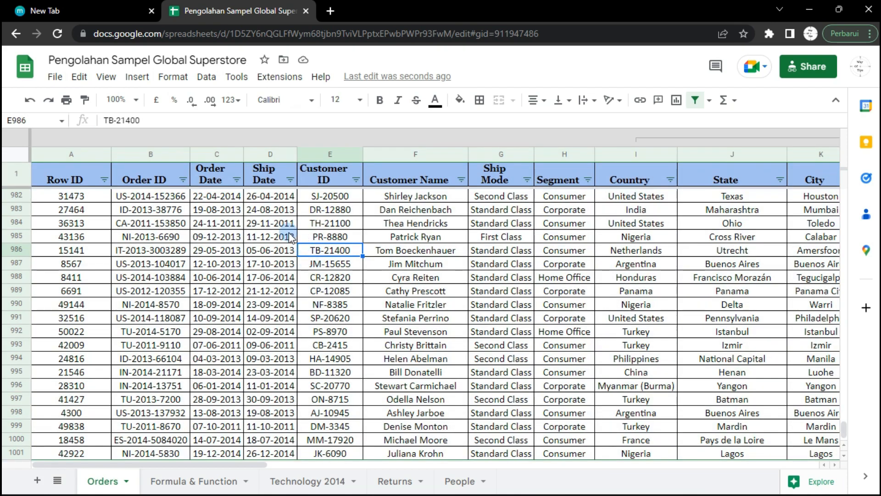
Apply alternating colours with a header to A1:AB1001, using the blue default style
{"action": "left_click", "coordinate": [46, 174]}
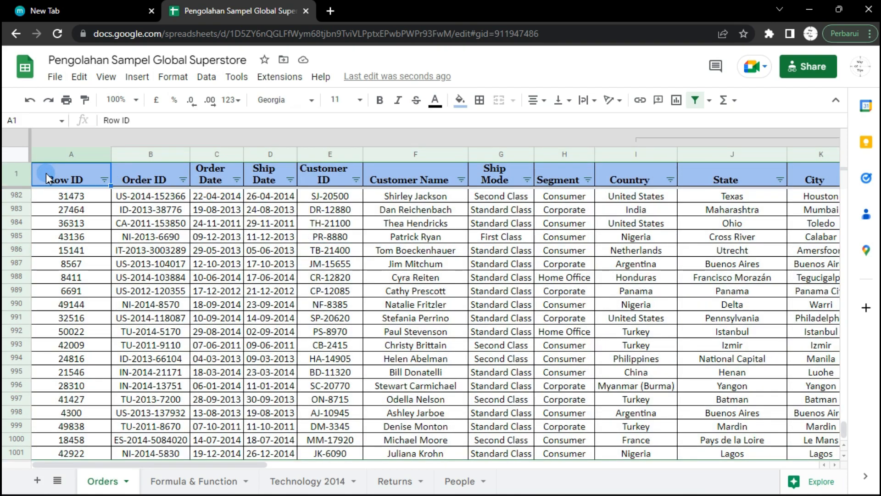
{"action": "key", "text": "ctrl+shift+Right"}
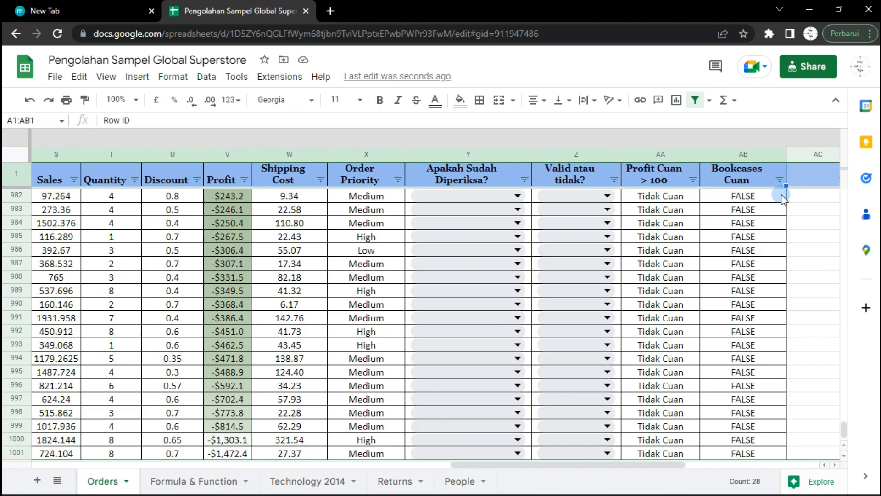
{"action": "key", "text": "ctrl+shift+Down"}
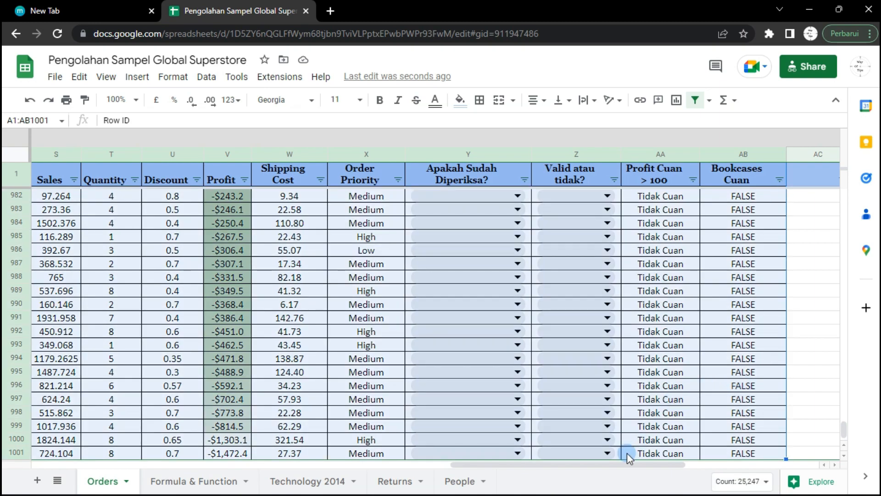
{"action": "left_click_drag", "start_coordinate": [531, 465], "coordinate": [92, 481]}
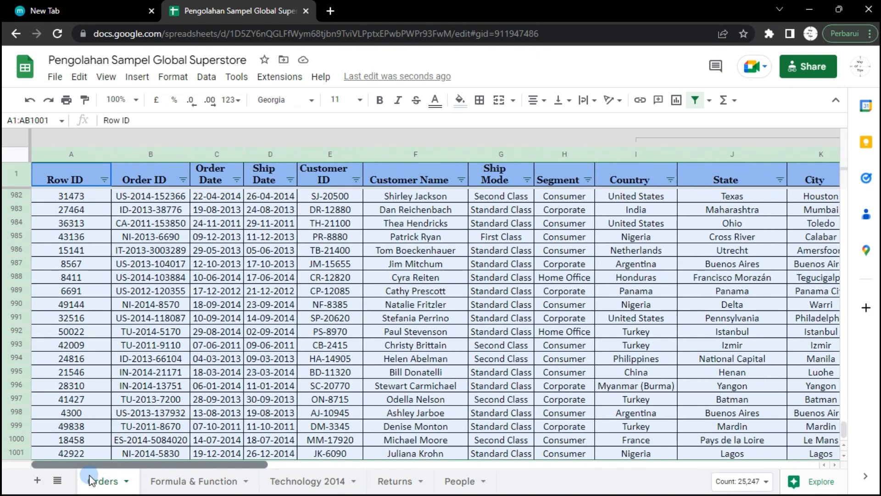
{"action": "left_click", "coordinate": [159, 82]}
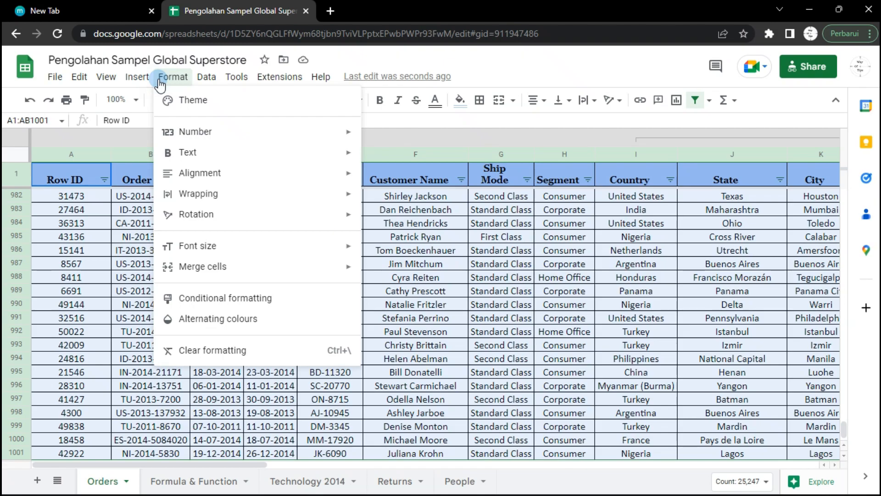
{"action": "left_click", "coordinate": [206, 320]}
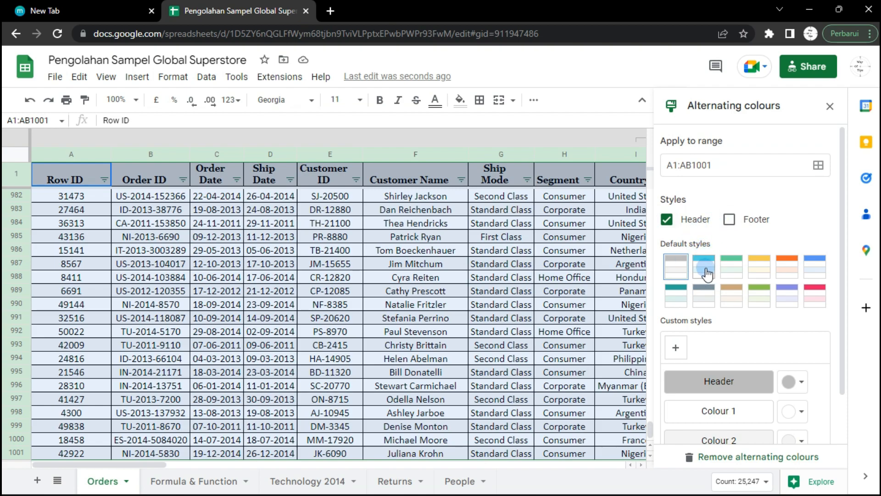
{"action": "left_click", "coordinate": [667, 220]}
{"action": "left_click", "coordinate": [673, 220]}
{"action": "left_click", "coordinate": [814, 271]}
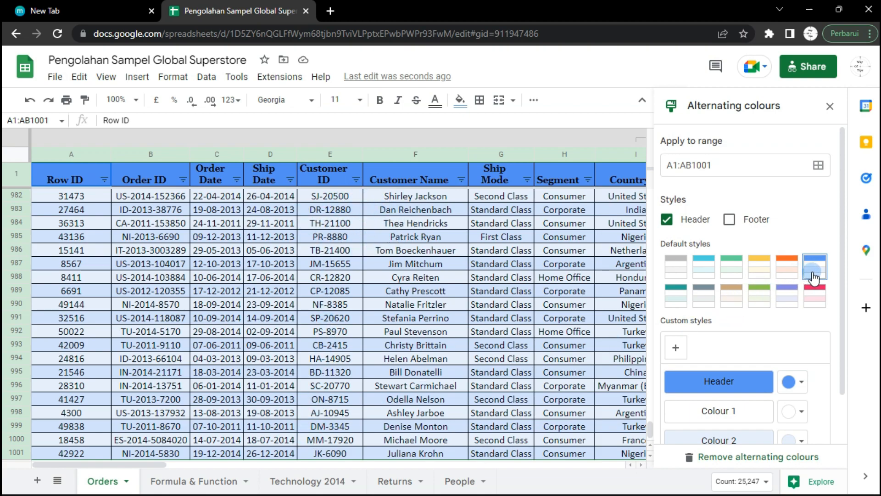
Try the pink, yellow, green and cyan default alternating-colour styles on the table
{"action": "left_click", "coordinate": [815, 299]}
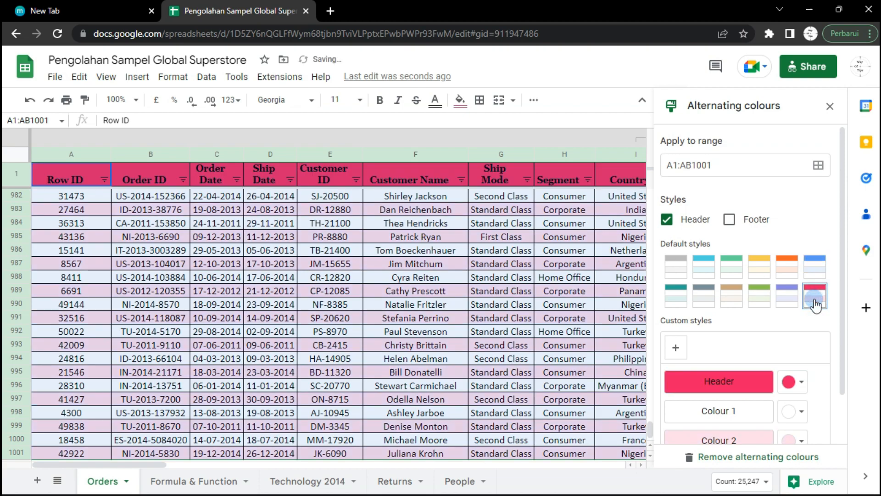
{"action": "left_click", "coordinate": [760, 299]}
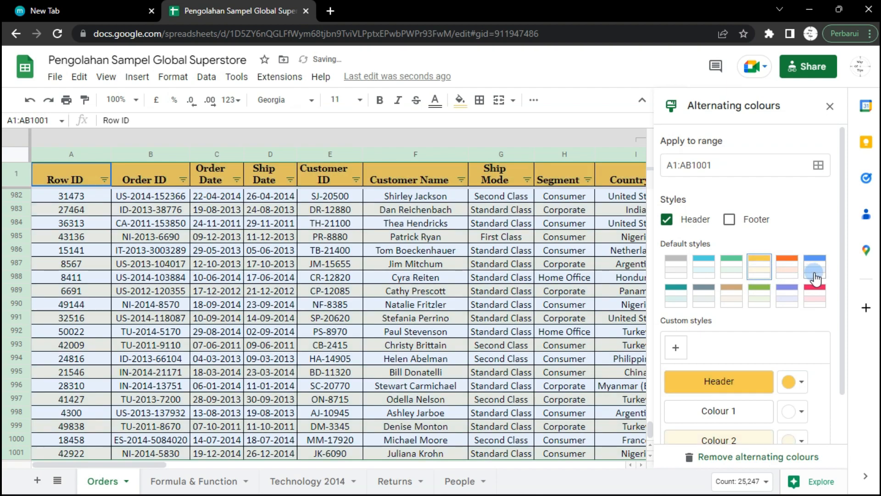
{"action": "left_click", "coordinate": [766, 298]}
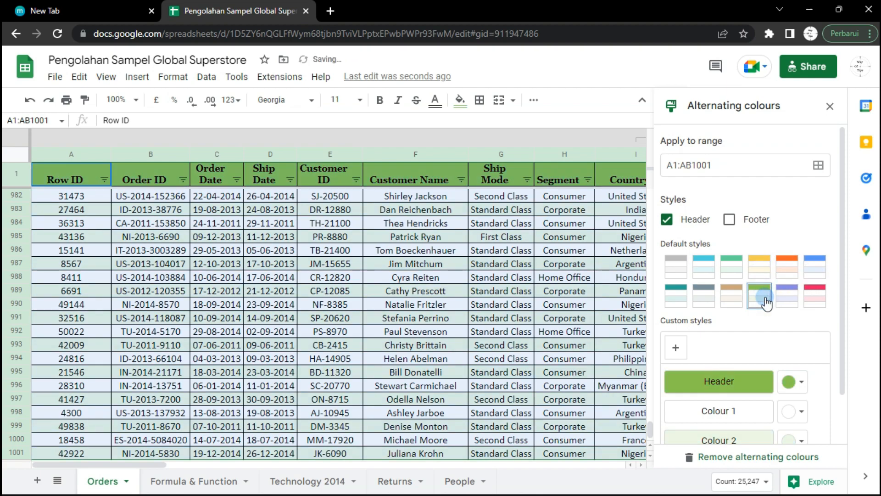
{"action": "left_click", "coordinate": [705, 268]}
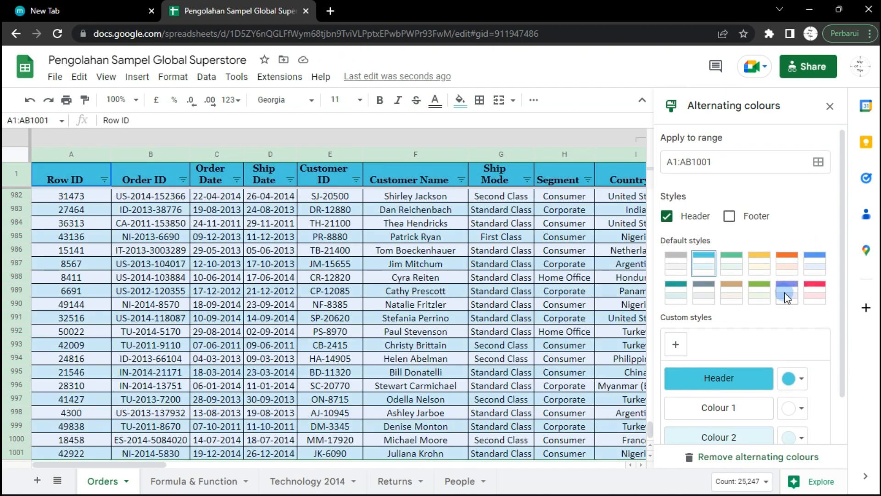
Customise the alternating colours by setting the header to light cornflower blue 1
{"action": "scroll", "coordinate": [762, 321], "scroll_direction": "down", "scroll_amount": 2}
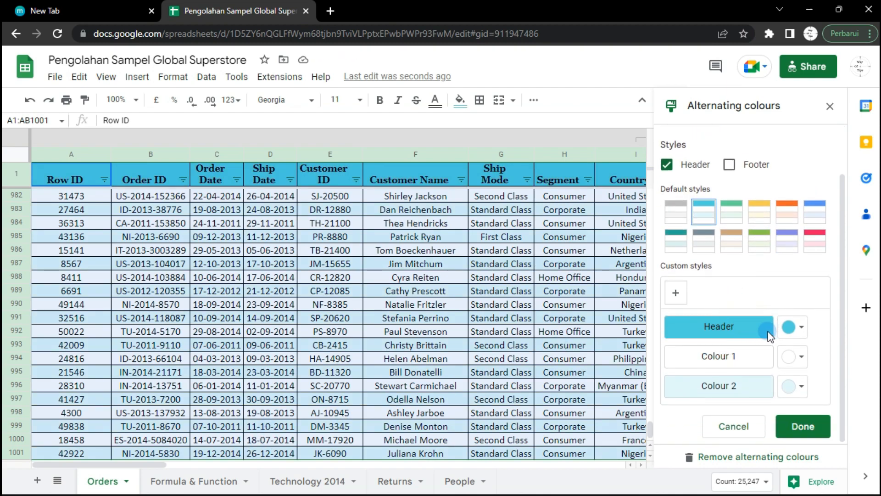
{"action": "left_click", "coordinate": [803, 327]}
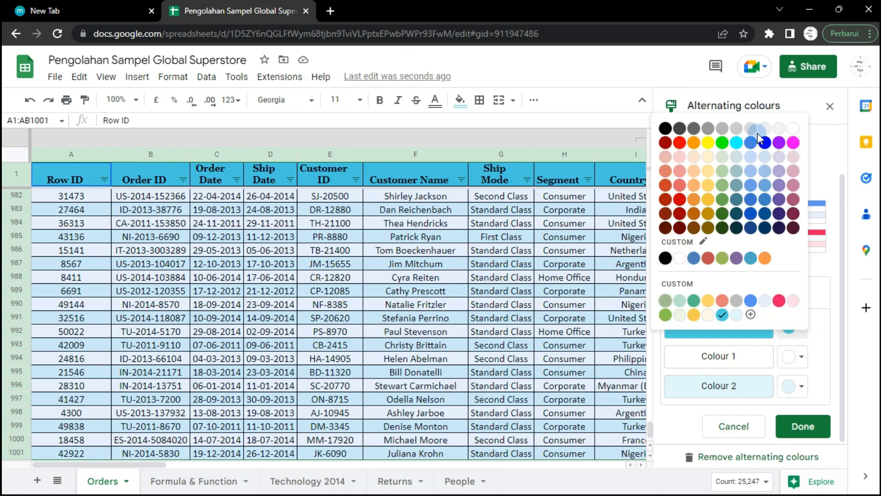
{"action": "left_click", "coordinate": [752, 186]}
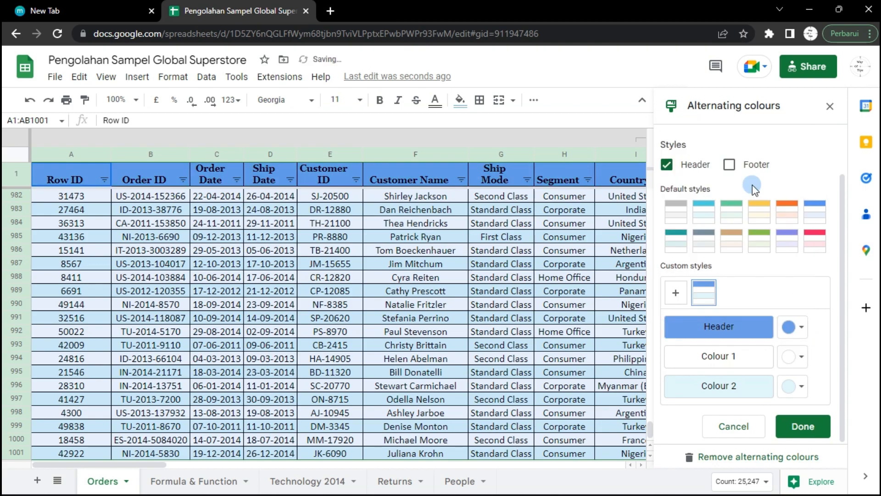
Set Colour 2 of the alternating rows to light cornflower blue 3
{"action": "double_click", "coordinate": [798, 384]}
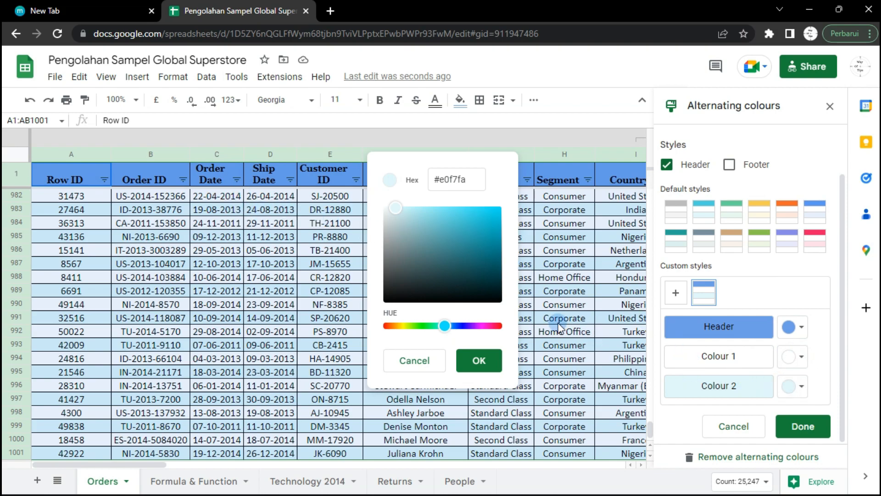
{"action": "left_click", "coordinate": [414, 361]}
{"action": "left_click", "coordinate": [804, 401]}
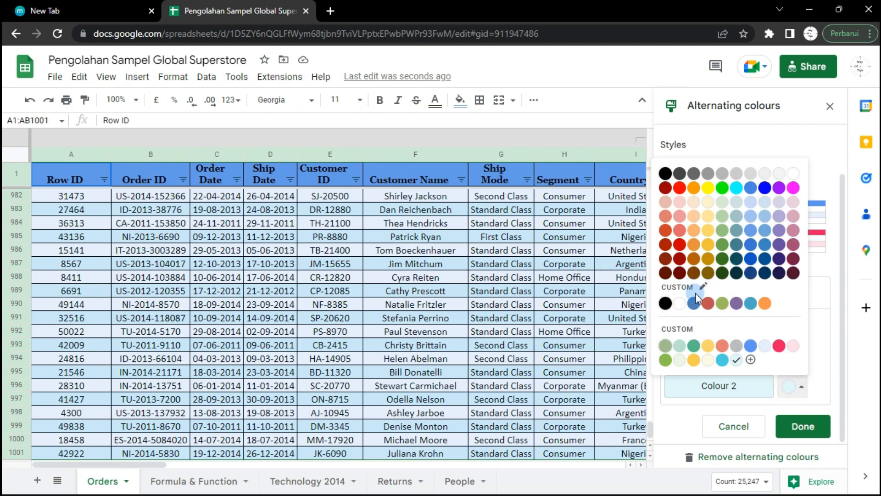
{"action": "left_click", "coordinate": [750, 216]}
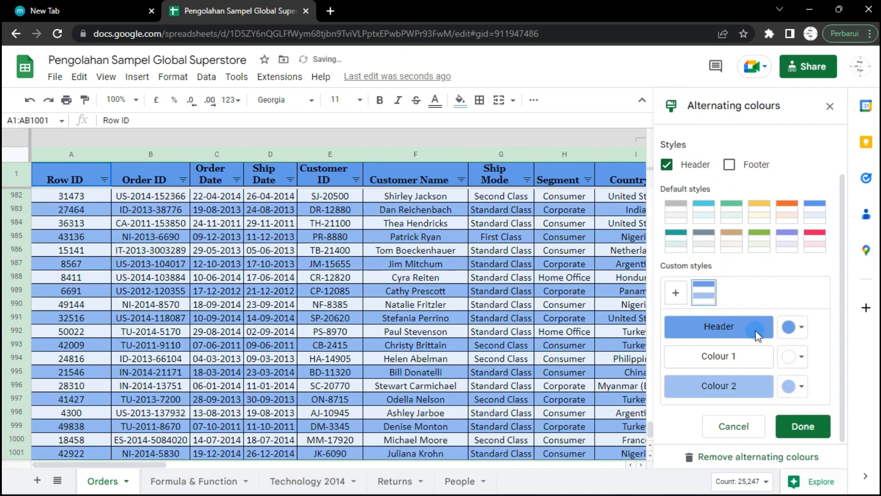
{"action": "left_click", "coordinate": [793, 386]}
{"action": "left_click", "coordinate": [752, 203]}
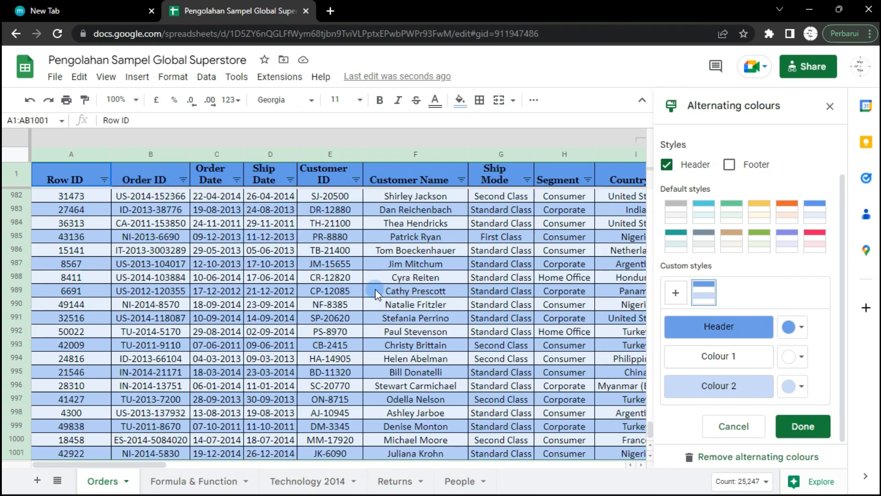
Review the bordered and banded table across its columns and from the last rows back up to row 2
{"action": "left_click_drag", "start_coordinate": [144, 465], "coordinate": [114, 430]}
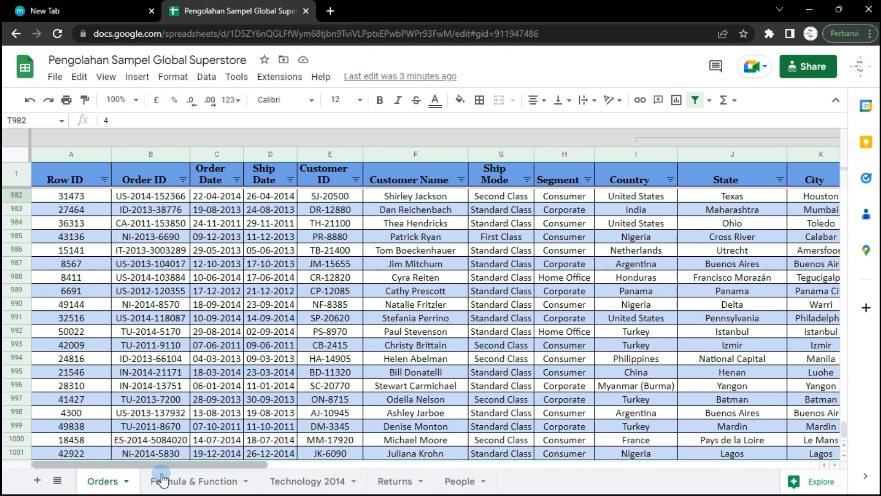
{"action": "left_click_drag", "start_coordinate": [139, 465], "coordinate": [459, 451]}
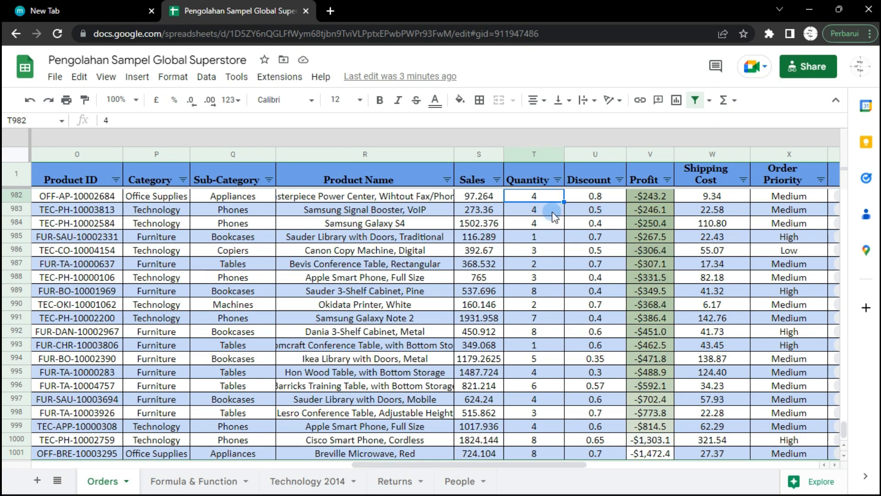
{"action": "key", "text": "Down"}
{"action": "key", "text": "Down"}
{"action": "left_click", "coordinate": [552, 201]}
{"action": "left_click", "coordinate": [545, 199]}
{"action": "left_click_drag", "start_coordinate": [845, 428], "coordinate": [840, 196]}
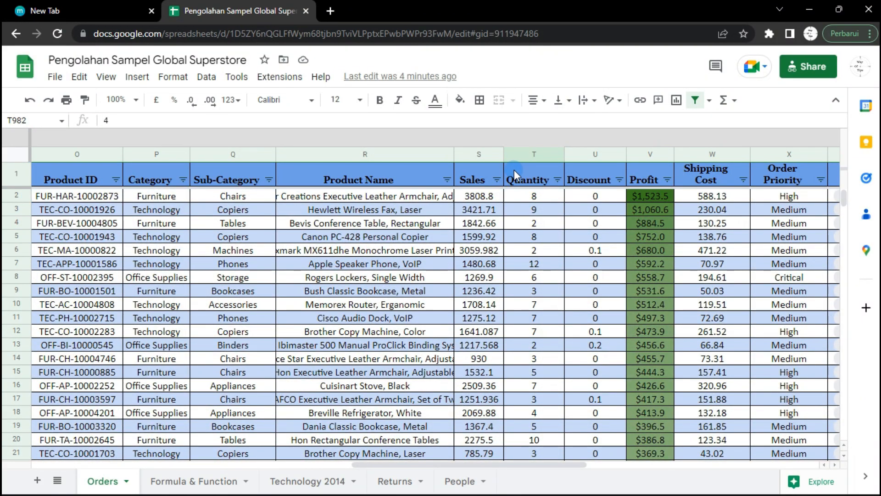
Insert the shopping cart image Screenshot_2023-01-30_130512-removebg-preview inside Quantity cell T2
{"action": "left_click", "coordinate": [537, 197]}
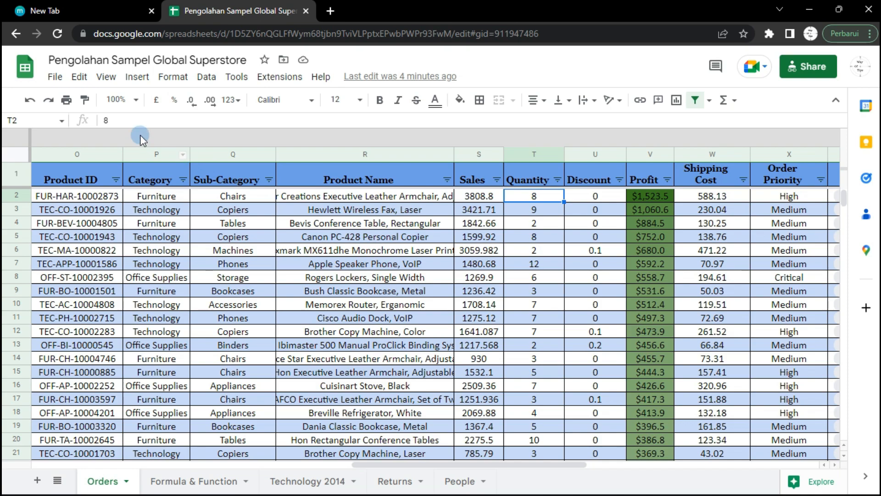
{"action": "left_click", "coordinate": [134, 78]}
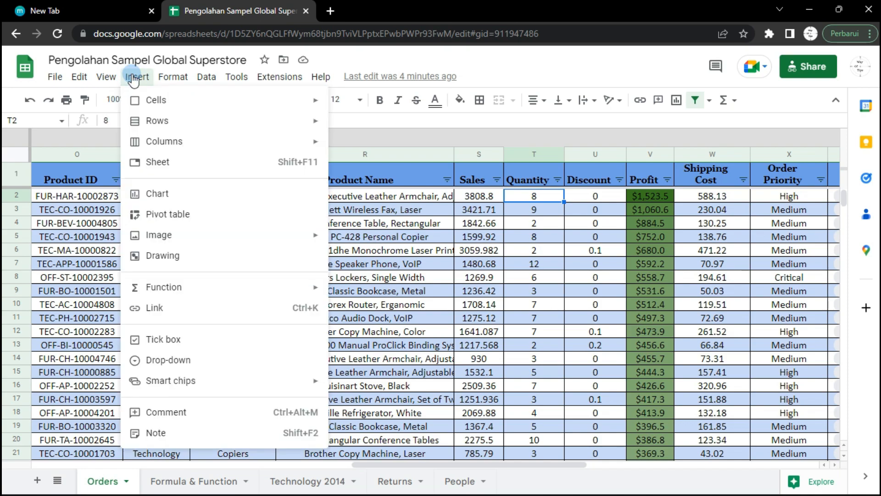
{"action": "mouse_move", "coordinate": [230, 236]}
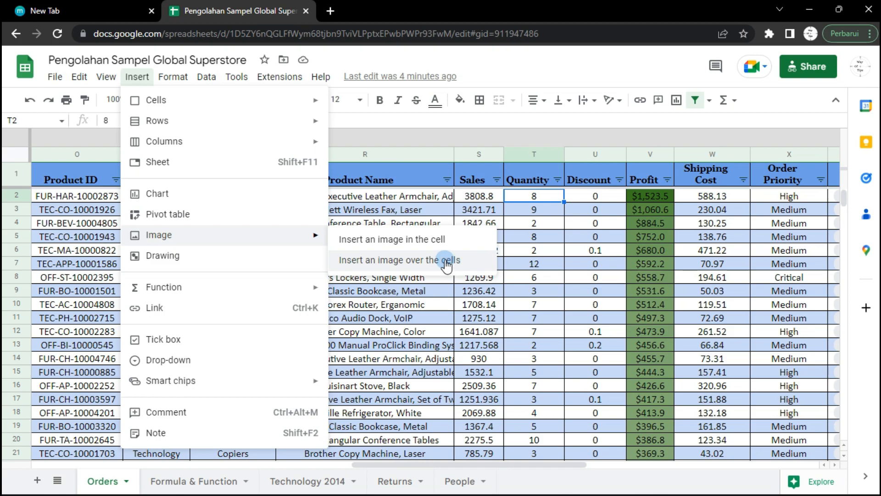
{"action": "left_click", "coordinate": [410, 242]}
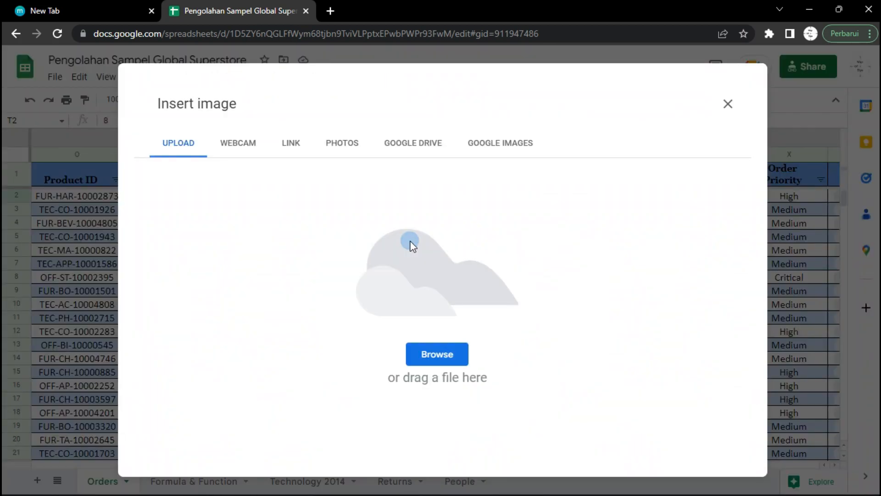
{"action": "left_click", "coordinate": [431, 355]}
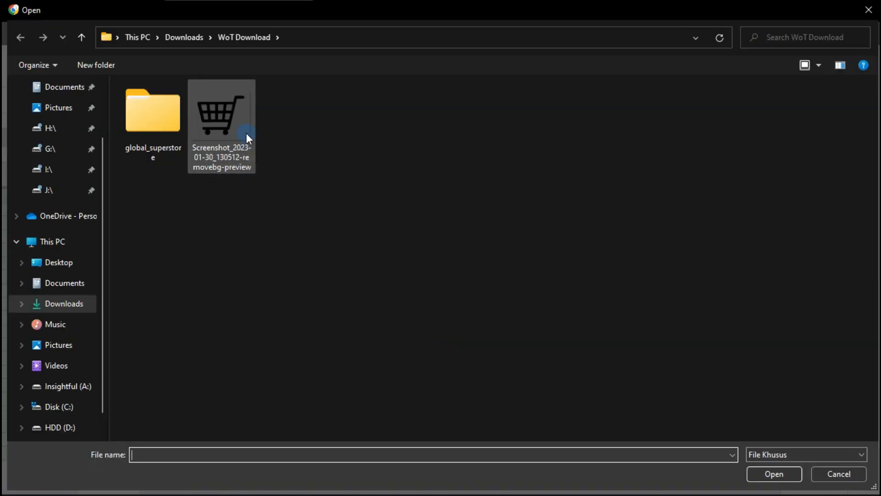
{"action": "left_click", "coordinate": [228, 123]}
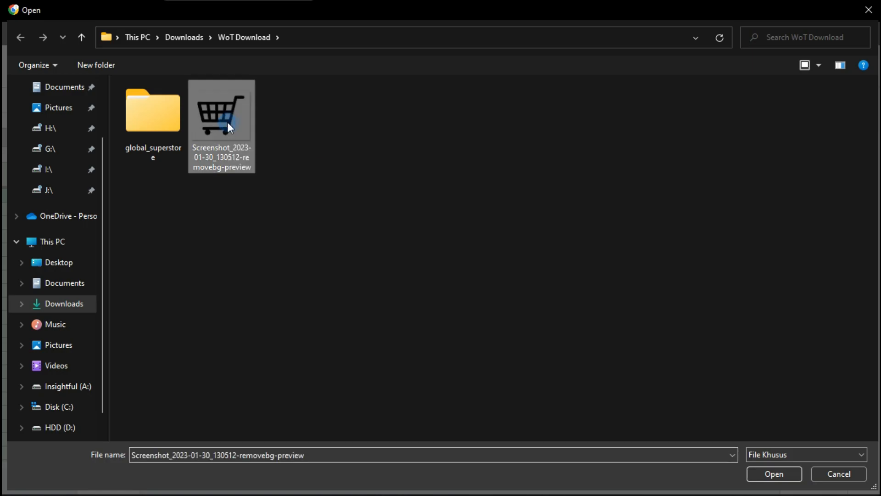
{"action": "left_click", "coordinate": [771, 478]}
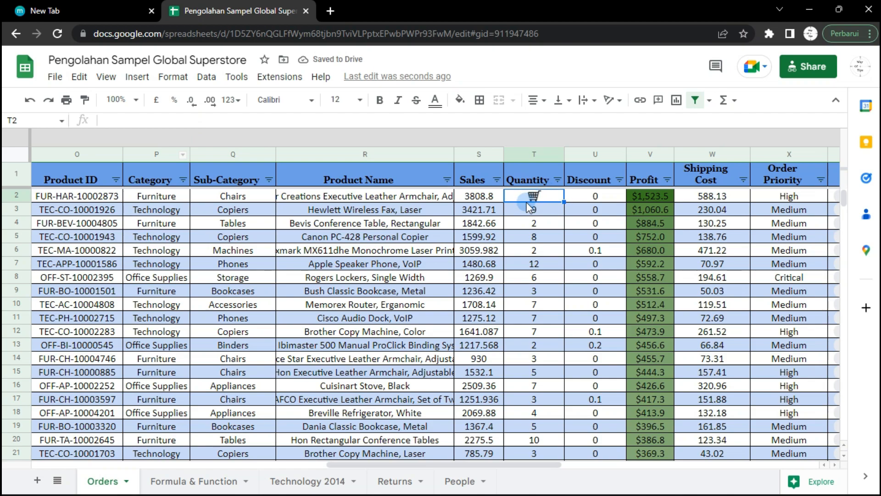
Check the in-cell cart image in T2, and undo its insertion to restore the Quantity value
{"action": "left_click", "coordinate": [551, 196]}
{"action": "left_click", "coordinate": [520, 196]}
{"action": "left_click", "coordinate": [528, 244]}
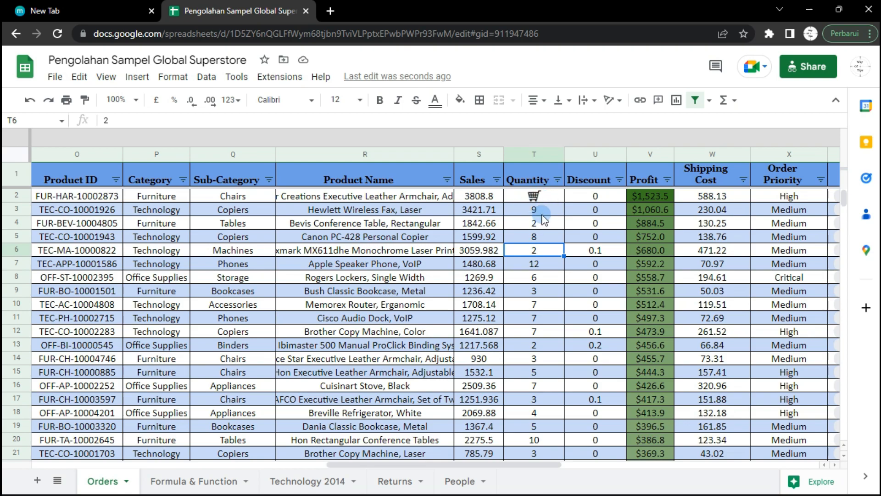
{"action": "left_click", "coordinate": [535, 197]}
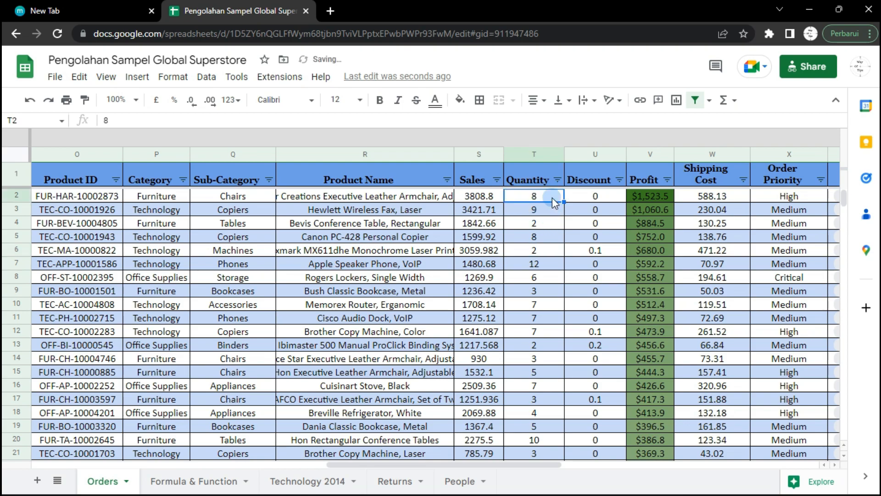
Insert one column to the right of Quantity and enter Symbol as its header in U1
{"action": "right_click", "coordinate": [533, 154]}
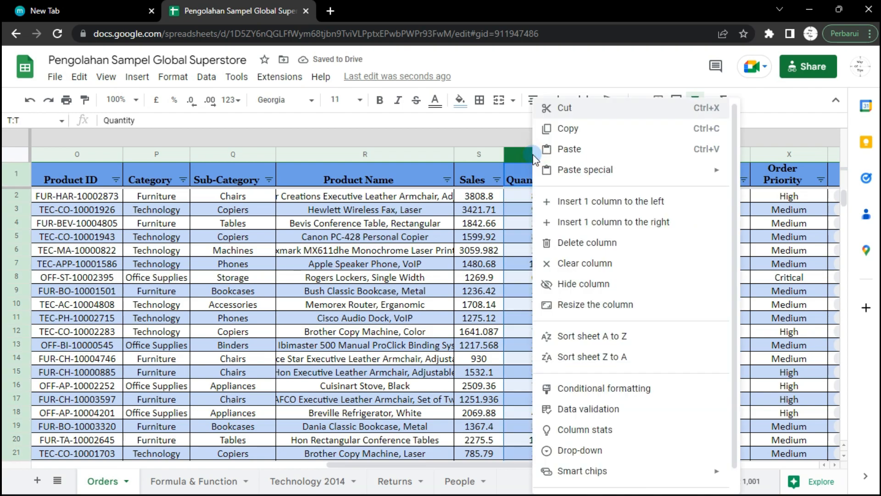
{"action": "left_click", "coordinate": [589, 224]}
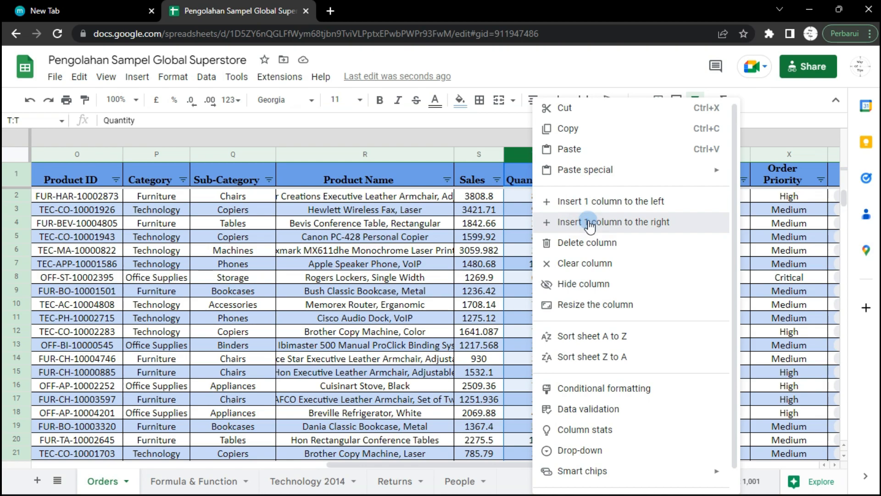
{"action": "left_click", "coordinate": [602, 194]}
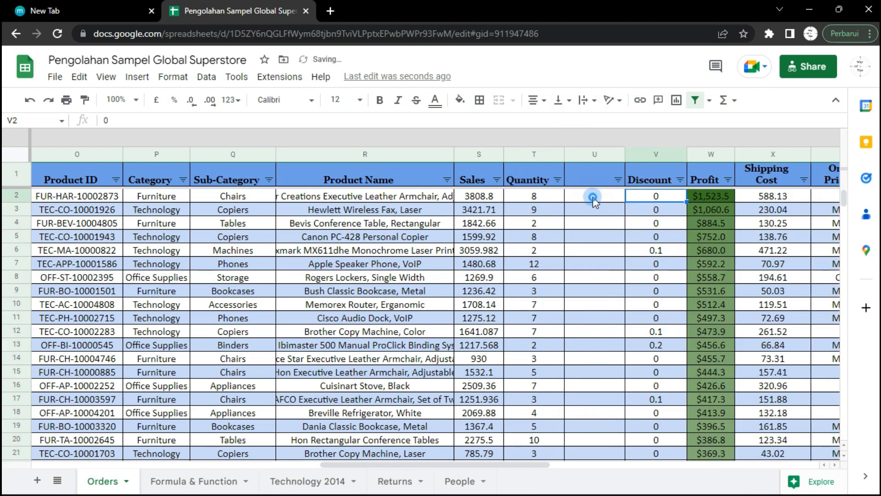
{"action": "left_click", "coordinate": [596, 169]}
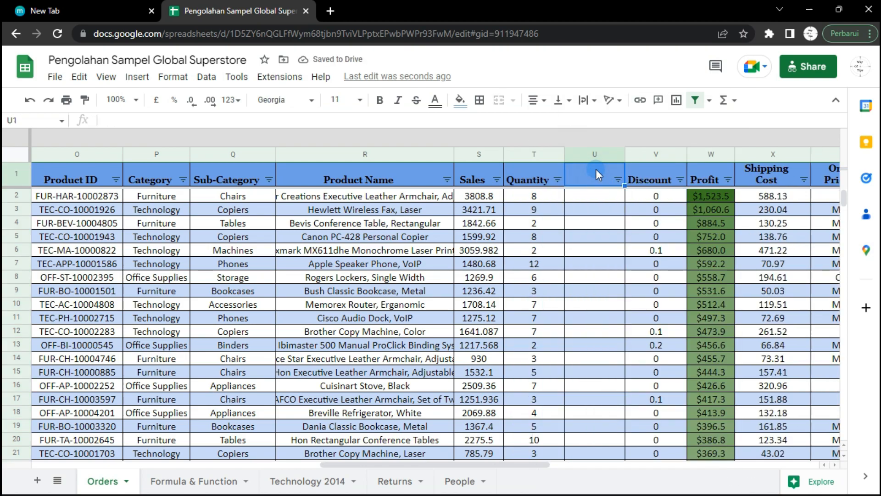
{"action": "type", "text": "Symbol"}
{"action": "key", "text": "Return"}
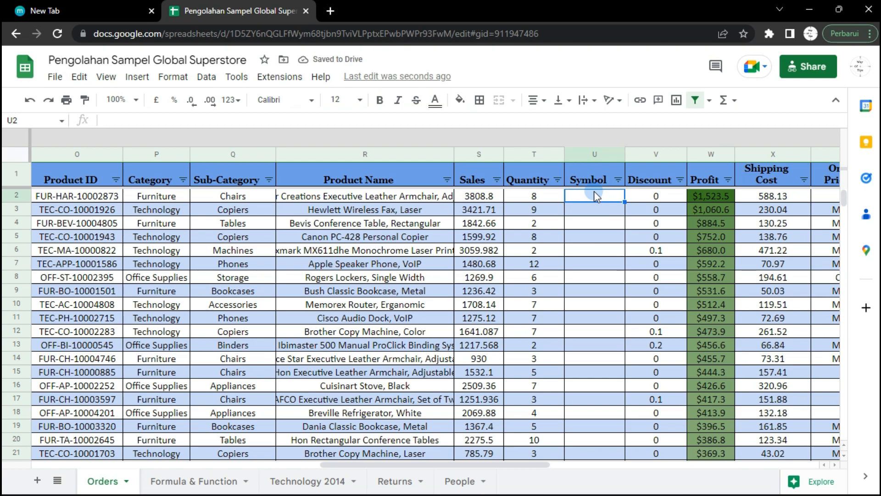
Insert the shopping cart image Screenshot_2023-01-30_130512-removebg-preview inside Symbol cell U2
{"action": "left_click", "coordinate": [137, 78]}
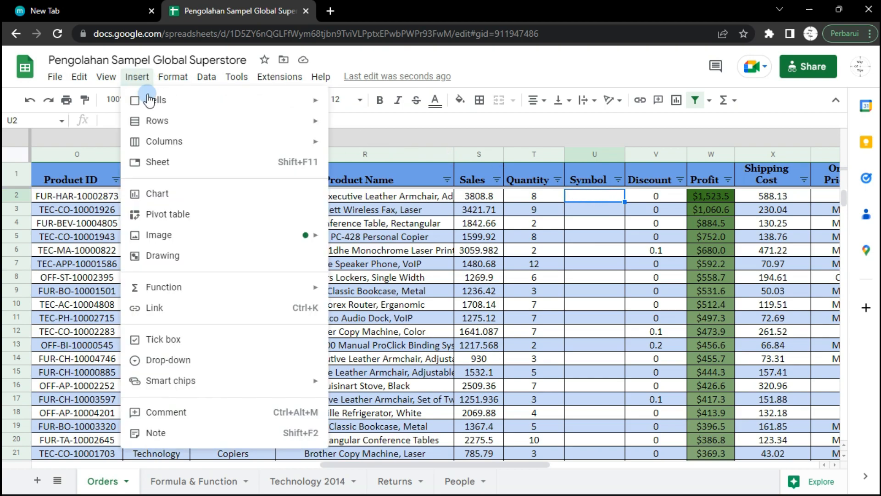
{"action": "mouse_move", "coordinate": [191, 234]}
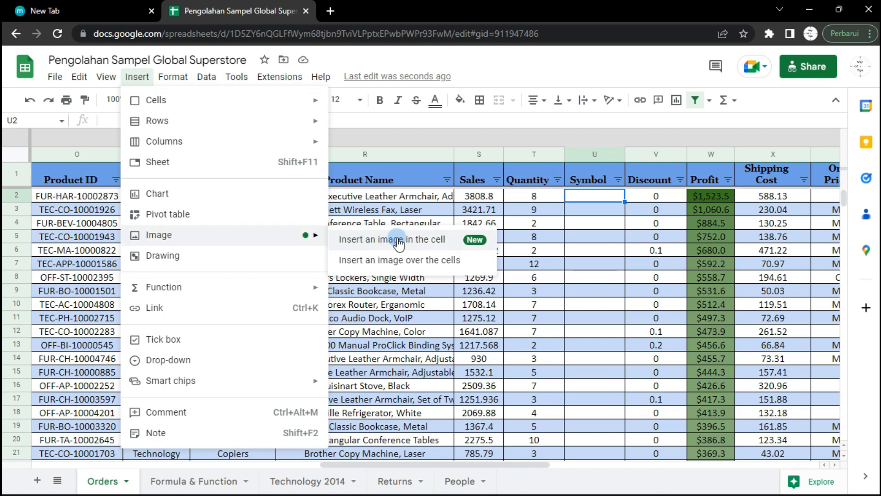
{"action": "left_click", "coordinate": [415, 240]}
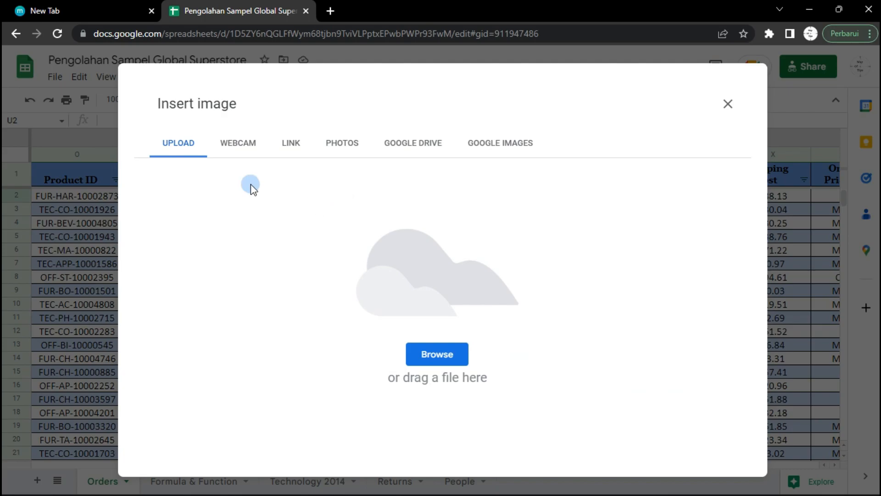
{"action": "left_click", "coordinate": [430, 360]}
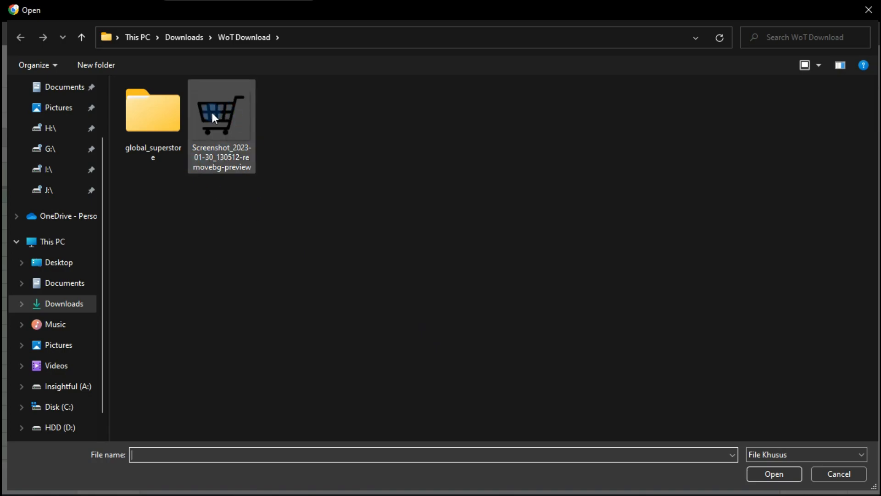
{"action": "double_click", "coordinate": [212, 116]}
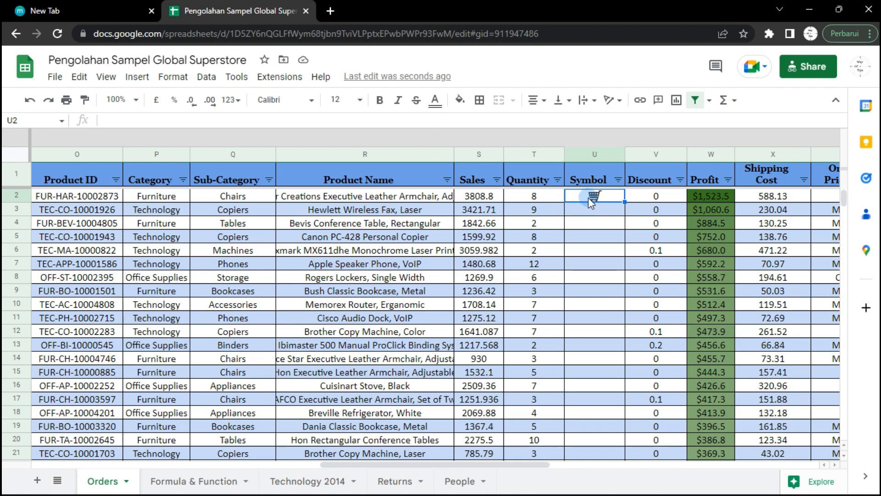
Insert the same shopping cart image over the cells as a floating image, with U3 selected
{"action": "left_click", "coordinate": [584, 210]}
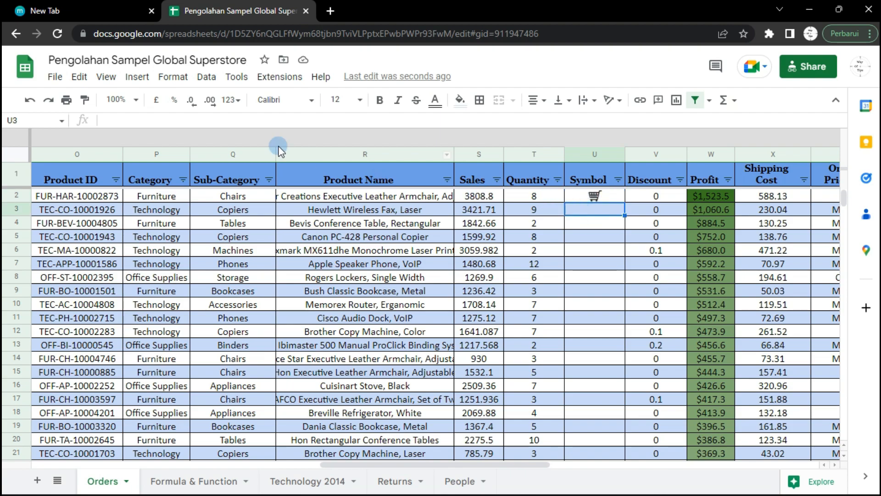
{"action": "left_click", "coordinate": [137, 78]}
{"action": "mouse_move", "coordinate": [212, 240]}
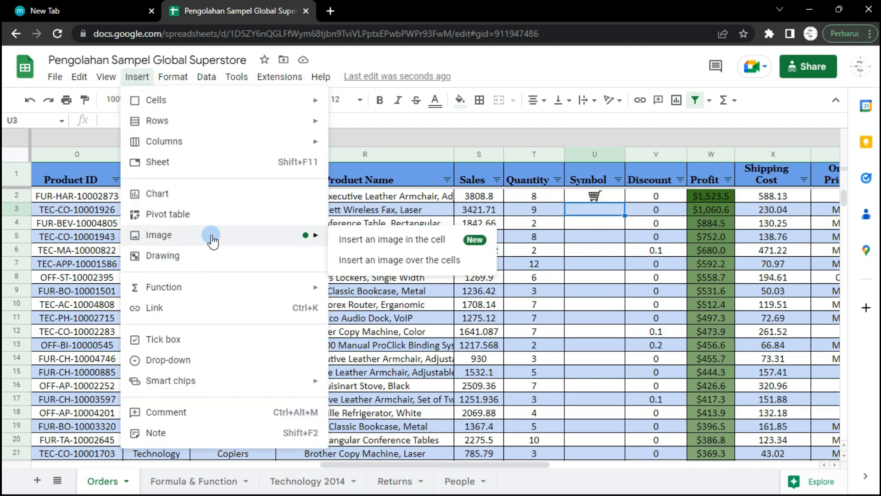
{"action": "left_click", "coordinate": [435, 261]}
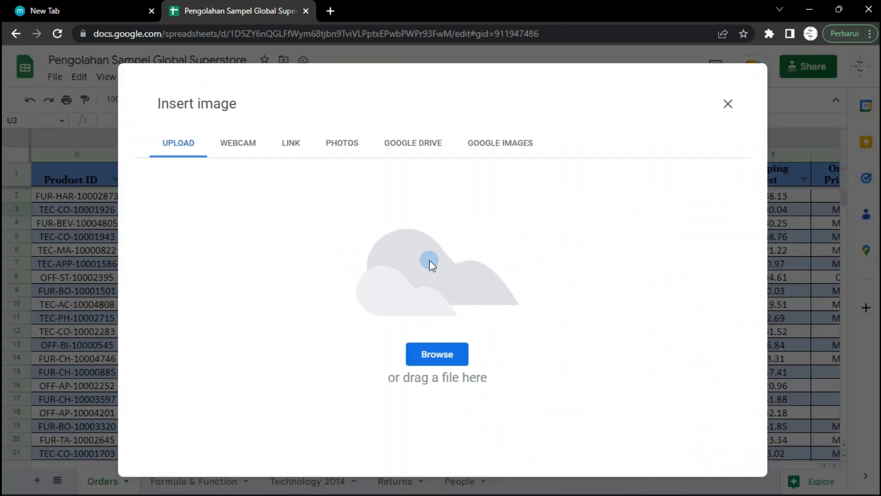
{"action": "left_click", "coordinate": [421, 352]}
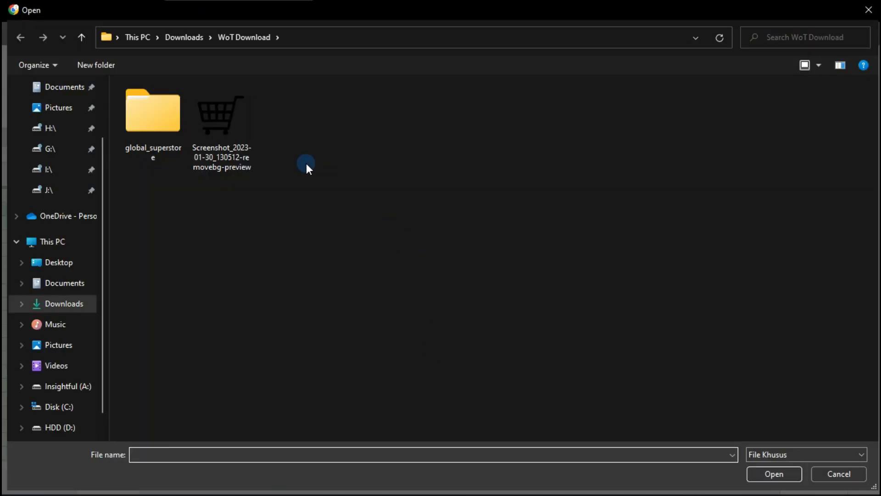
{"action": "left_click", "coordinate": [234, 120]}
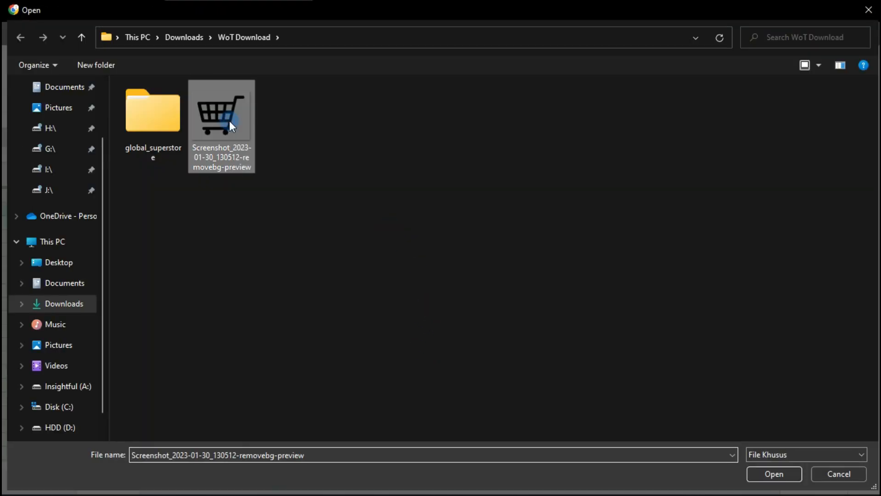
{"action": "left_click", "coordinate": [759, 472]}
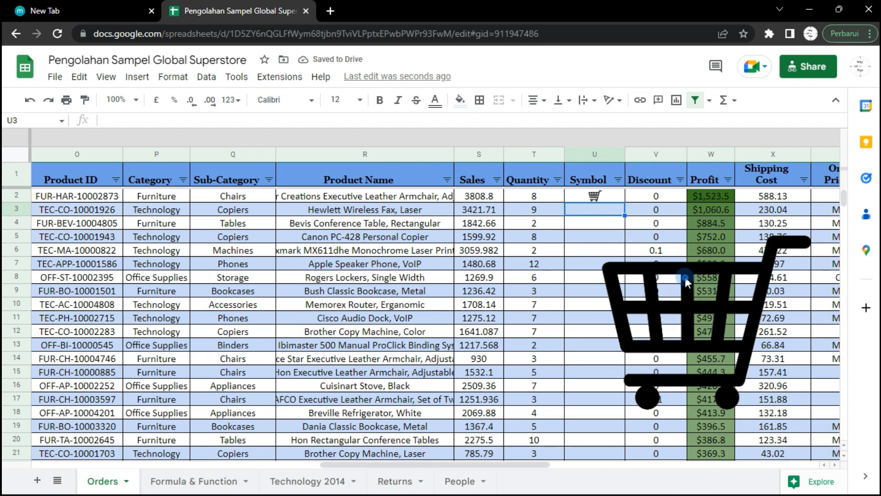
Move the floating cart image and shrink it to about two rows high, over the Quantity column's edge at row 2
{"action": "left_click_drag", "start_coordinate": [684, 277], "coordinate": [474, 262]}
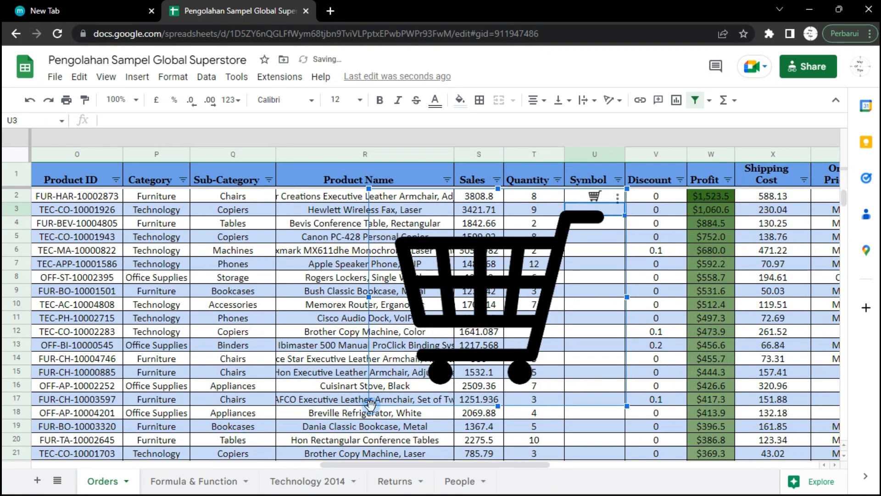
{"action": "left_click_drag", "start_coordinate": [369, 405], "coordinate": [543, 199]}
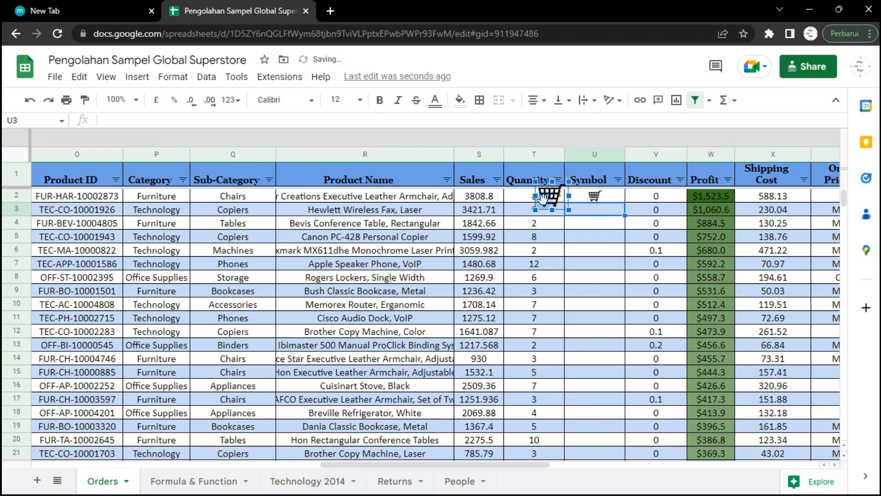
{"action": "left_click", "coordinate": [540, 278]}
{"action": "scroll", "coordinate": [542, 279], "scroll_direction": "down", "scroll_amount": 1}
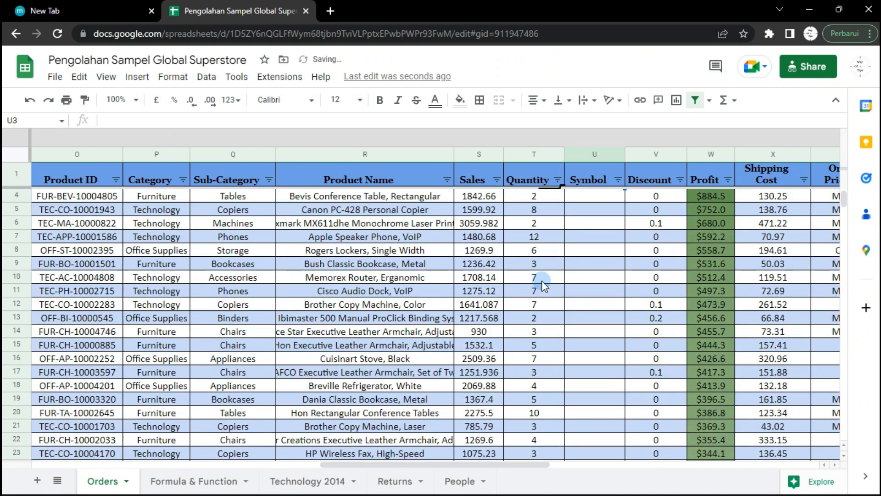
{"action": "scroll", "coordinate": [542, 280], "scroll_direction": "up", "scroll_amount": 1}
Move the small floating cart image down to rows 10–12 along the Quantity column's edge
{"action": "left_click_drag", "start_coordinate": [552, 195], "coordinate": [565, 362]}
{"action": "left_click_drag", "start_coordinate": [550, 202], "coordinate": [556, 322]}
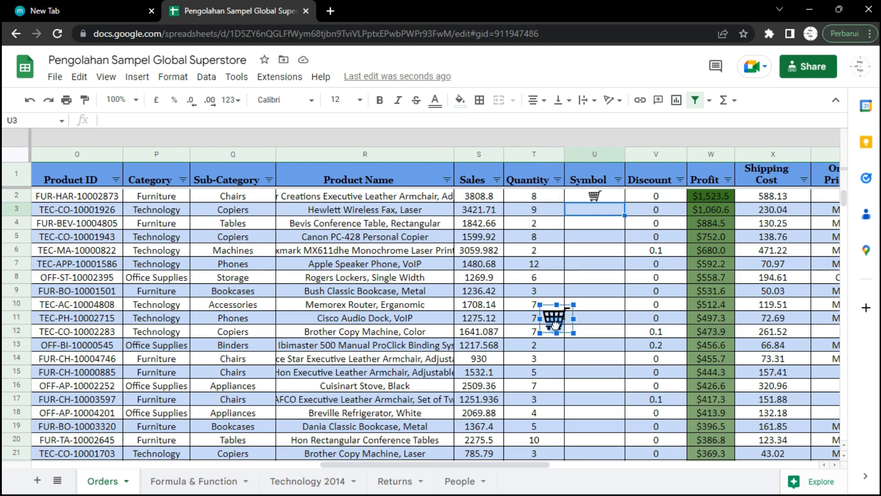
{"action": "scroll", "coordinate": [565, 386], "scroll_direction": "down", "scroll_amount": 3}
{"action": "scroll", "coordinate": [561, 387], "scroll_direction": "up", "scroll_amount": 3}
Shrink the floating cart image further so it fits within the Quantity column across rows 10–11
{"action": "left_click_drag", "start_coordinate": [574, 332], "coordinate": [556, 318]}
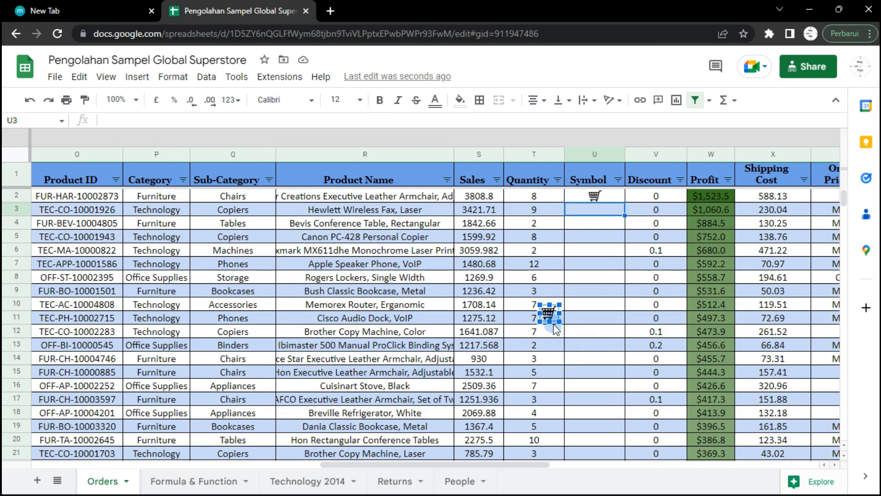
{"action": "right_click", "coordinate": [546, 321]}
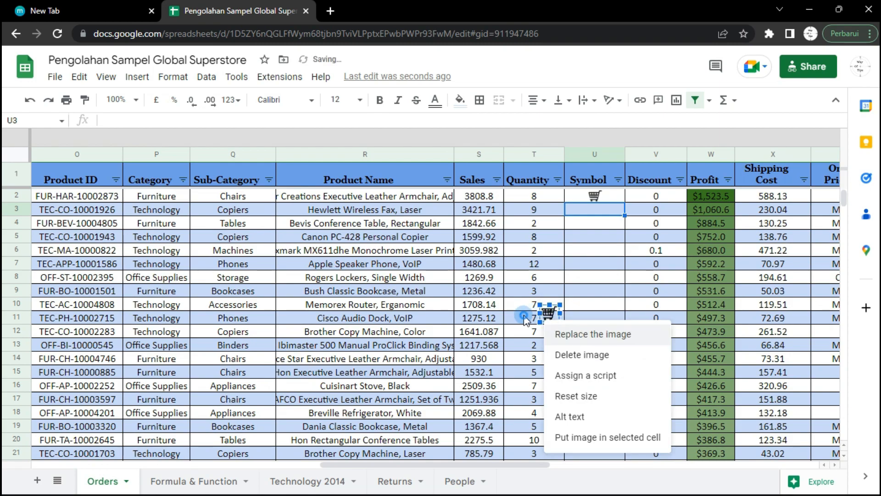
{"action": "left_click", "coordinate": [531, 317]}
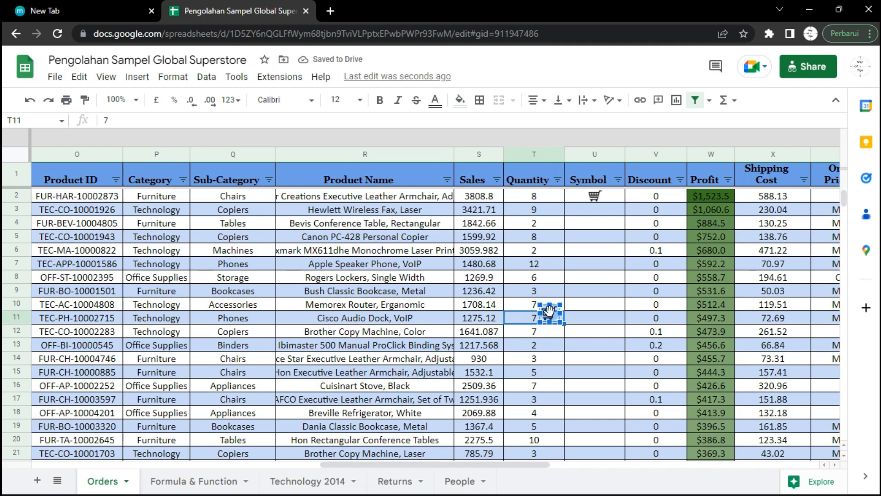
{"action": "left_click", "coordinate": [550, 314]}
{"action": "left_click_drag", "start_coordinate": [551, 321], "coordinate": [550, 327]}
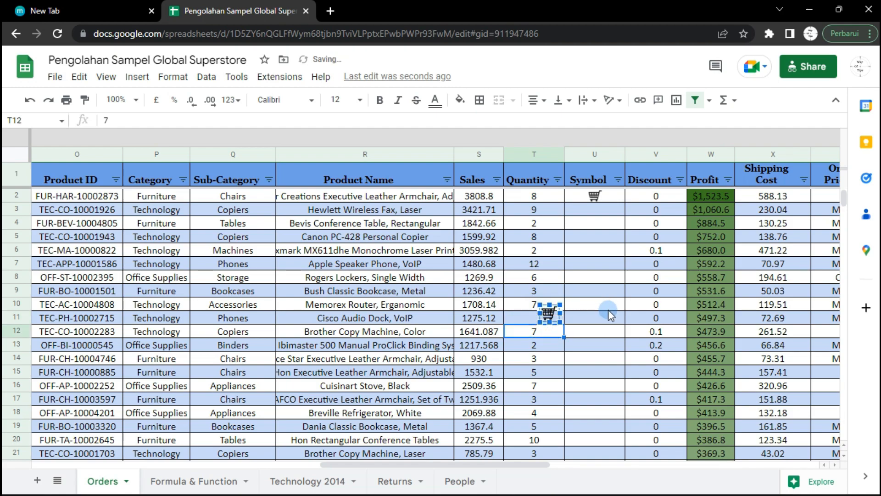
Undo the floating cart image's last resizing and moves, back to its position at row 2
{"action": "key", "text": "ctrl+z"}
{"action": "left_click", "coordinate": [582, 305]}
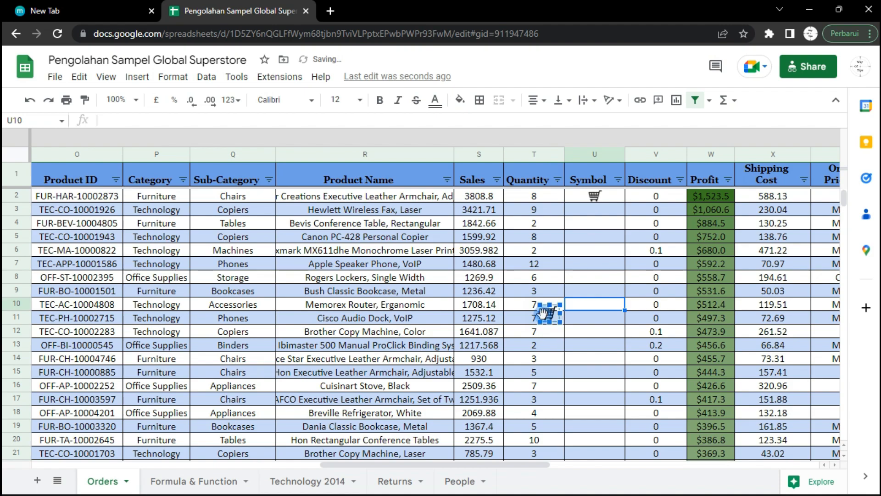
{"action": "left_click", "coordinate": [572, 276]}
{"action": "key", "text": "ctrl+z"}
{"action": "key", "text": "ctrl+z"}
{"action": "key", "text": "ctrl+z"}
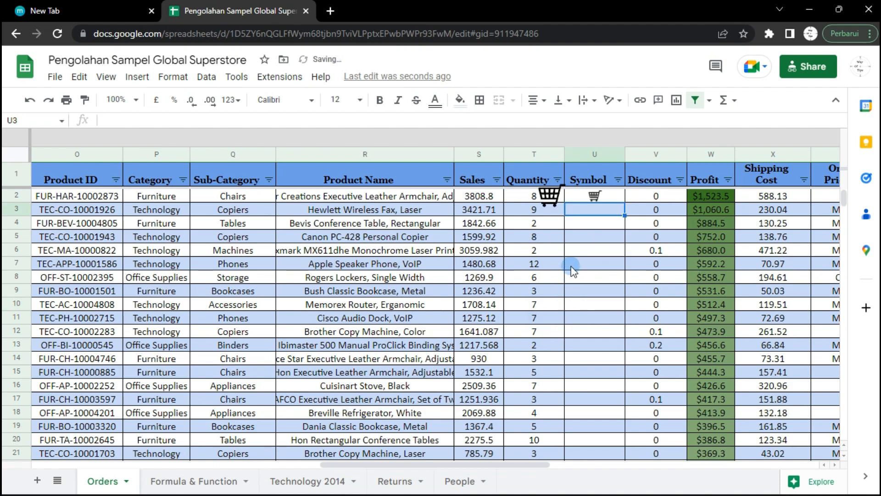
Undo the last shrinking of the floating cart image and delete that image from the sheet
{"action": "key", "text": "ctrl+z"}
{"action": "left_click", "coordinate": [528, 265]}
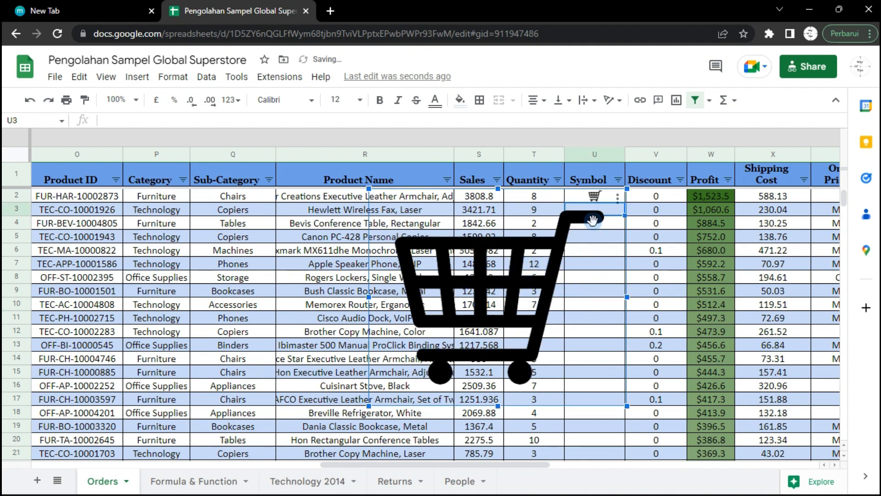
{"action": "left_click_drag", "start_coordinate": [627, 189], "coordinate": [518, 280]}
{"action": "left_click_drag", "start_coordinate": [440, 329], "coordinate": [586, 244]}
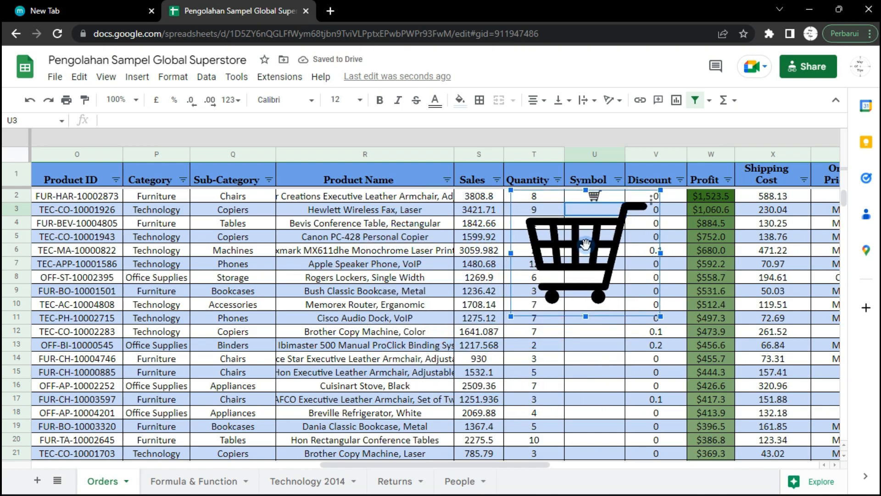
{"action": "key", "text": "Delete"}
Copy the in-cell cart image from U2 into U3 and the rest of the Symbol column, U4:U1002
{"action": "left_click", "coordinate": [597, 198]}
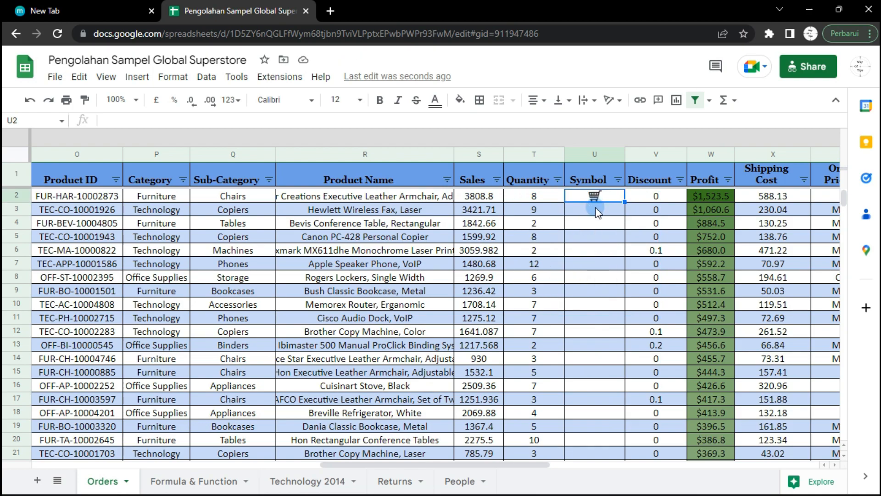
{"action": "left_click", "coordinate": [595, 213]}
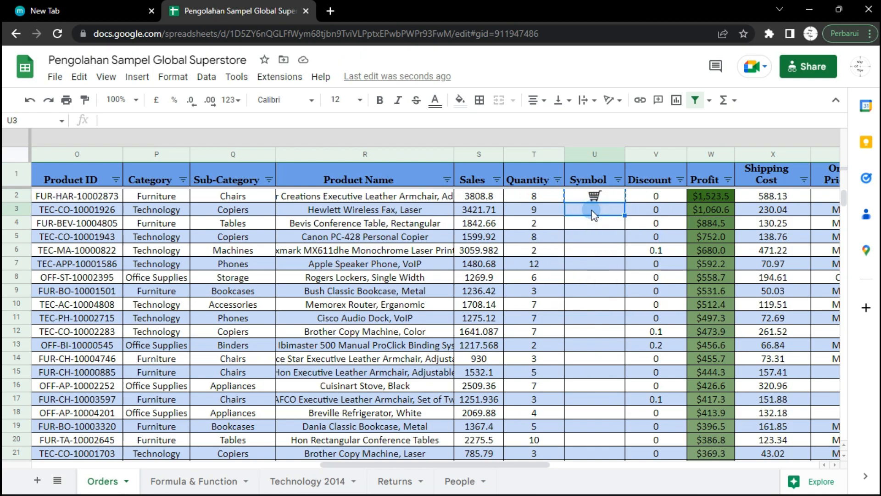
{"action": "key", "text": "ctrl+v"}
{"action": "left_click", "coordinate": [595, 226]}
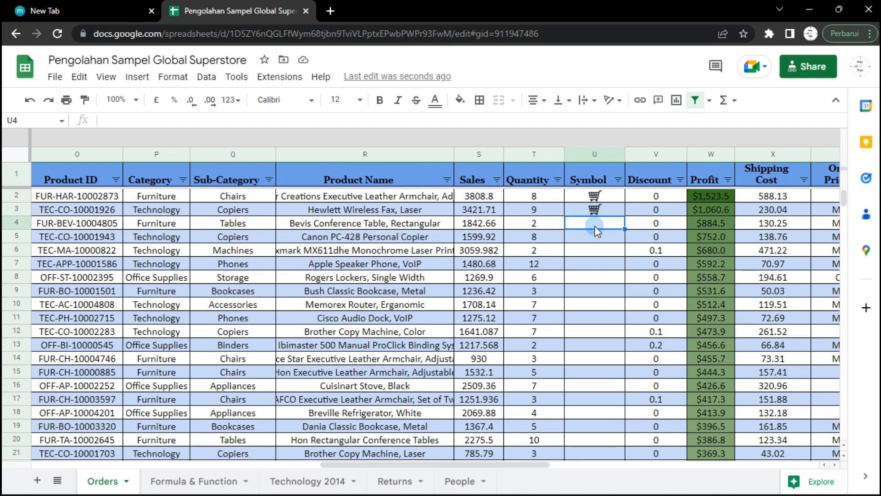
{"action": "key", "text": "ctrl+shift+Down"}
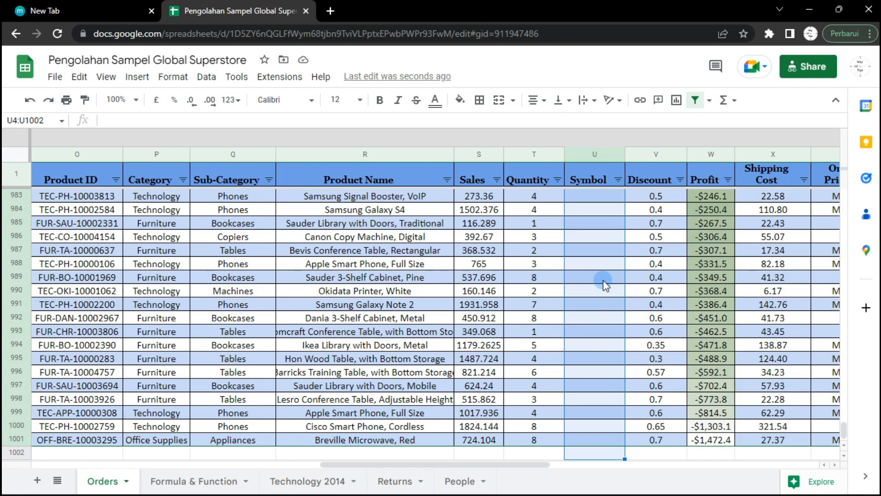
{"action": "key", "text": "ctrl+v"}
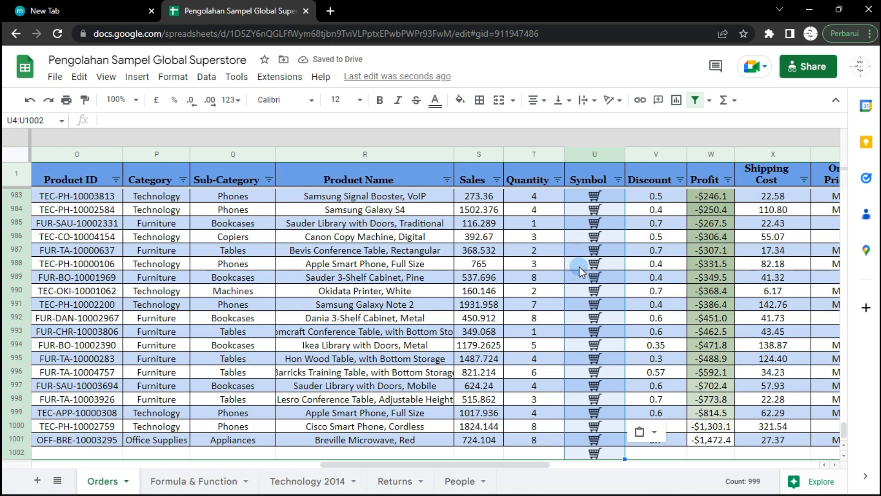
Delete the surplus cart image in U1002, below the last data row
{"action": "left_click", "coordinate": [616, 268]}
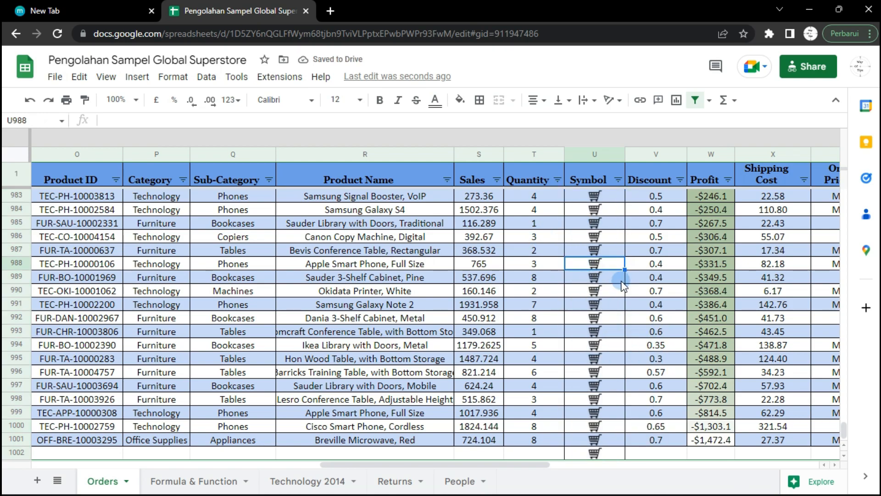
{"action": "scroll", "coordinate": [606, 294], "scroll_direction": "down", "scroll_amount": 1}
{"action": "left_click", "coordinate": [606, 427]}
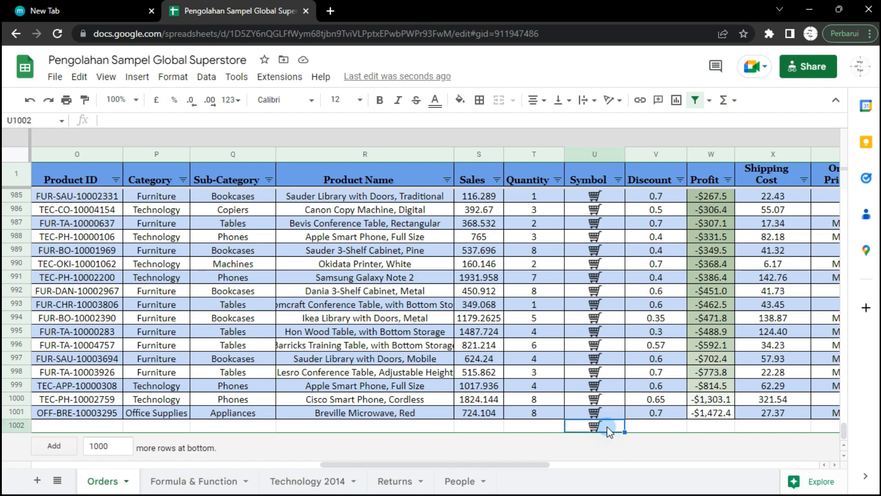
{"action": "key", "text": "Delete"}
{"action": "left_click_drag", "start_coordinate": [846, 431], "coordinate": [845, 193]}
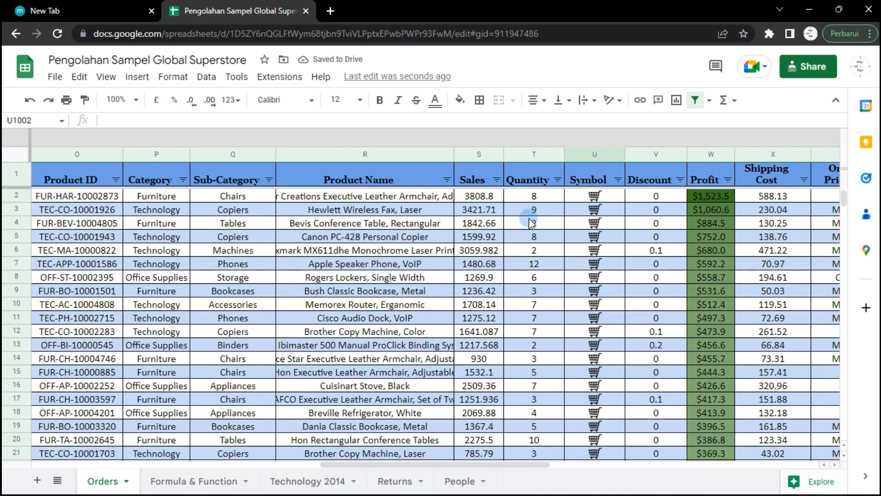
{"action": "left_click", "coordinate": [538, 196]}
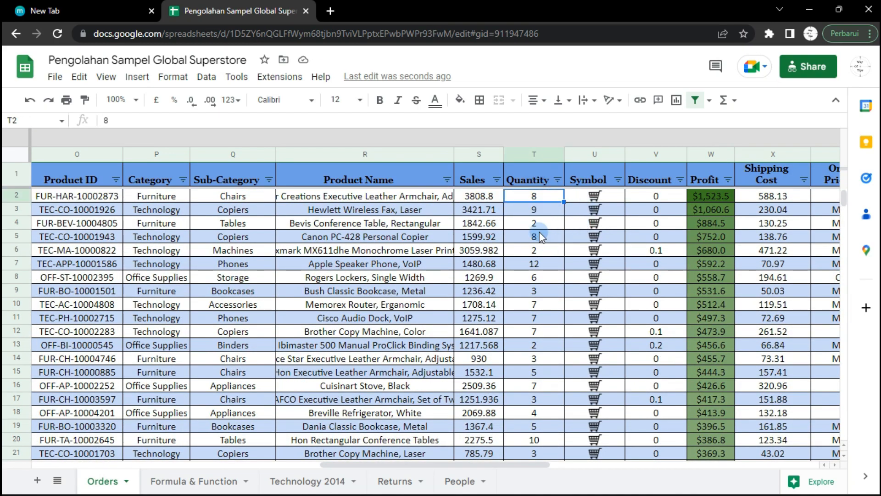
{"action": "left_click", "coordinate": [598, 182]}
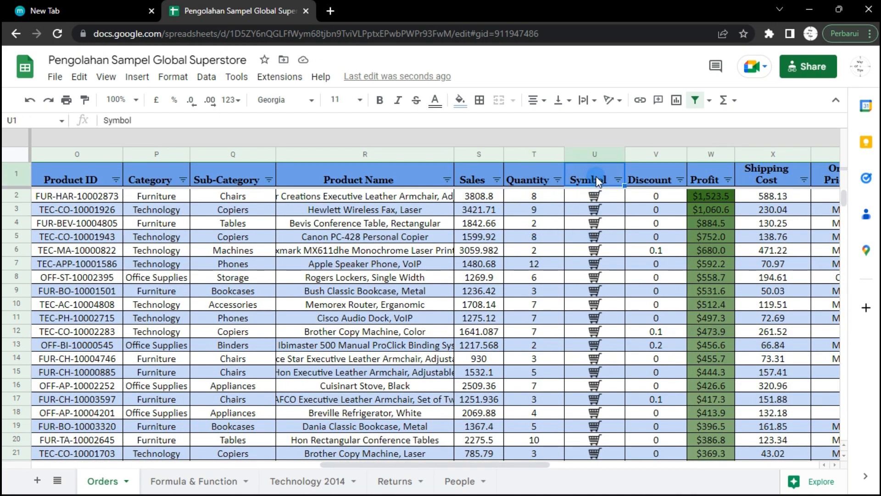
{"action": "left_click", "coordinate": [602, 223]}
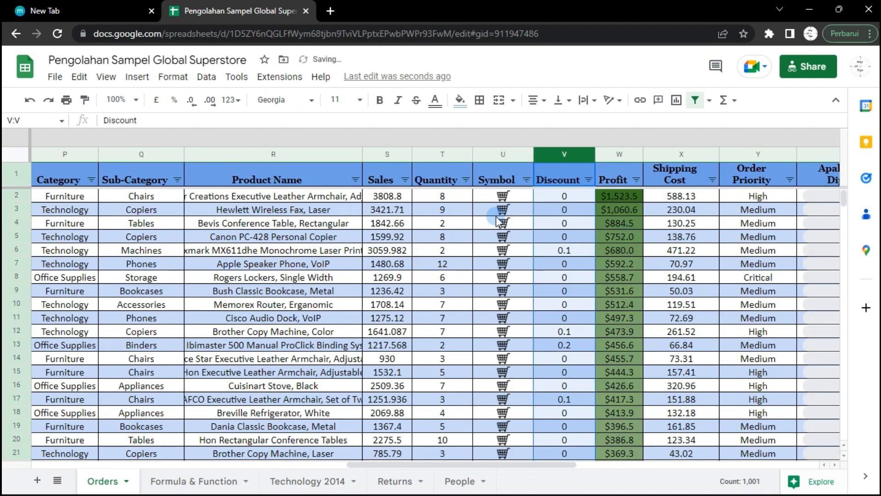
{"action": "left_click", "coordinate": [479, 213]}
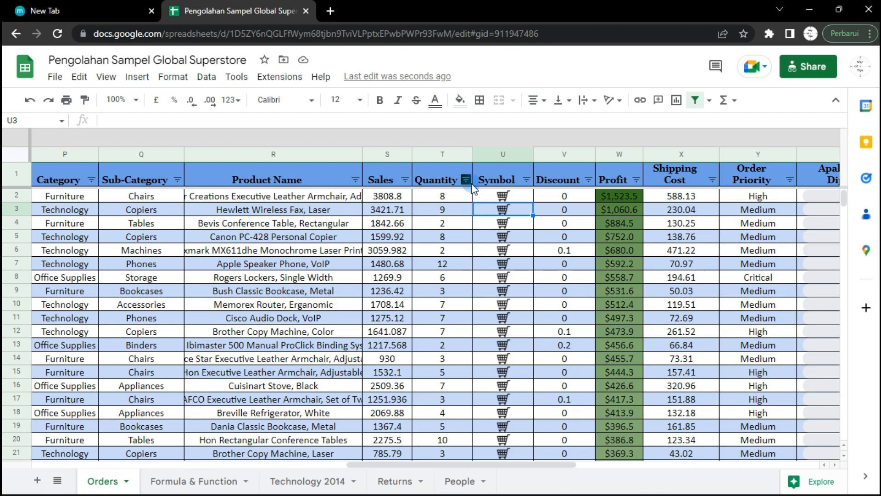
Insert one column directly after the Symbol column and fill the new column V with tick boxes
{"action": "left_click", "coordinate": [510, 153]}
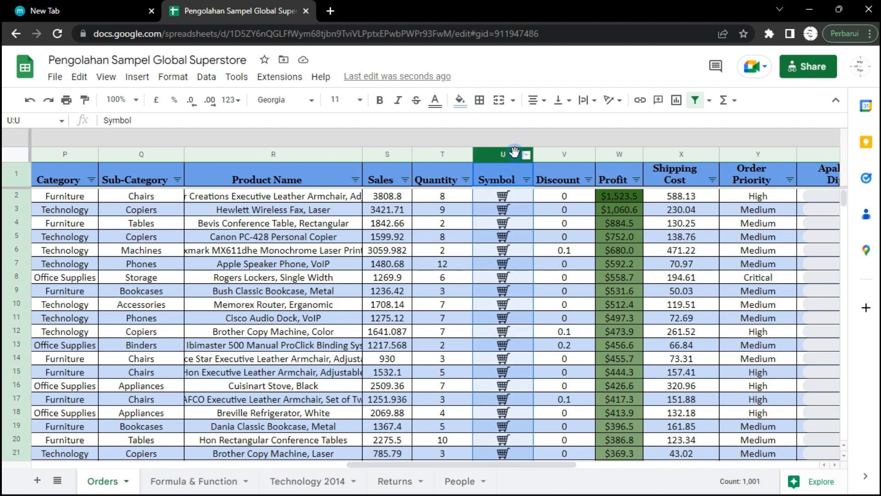
{"action": "right_click", "coordinate": [510, 159]}
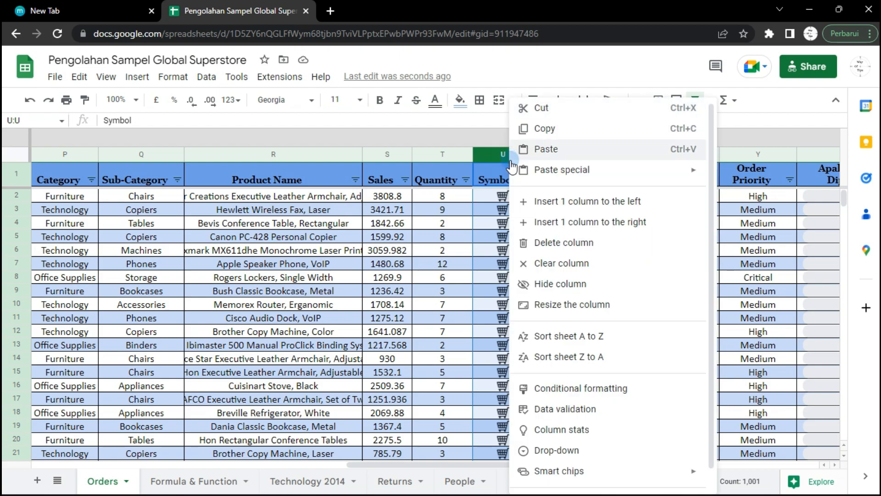
{"action": "left_click", "coordinate": [565, 221]}
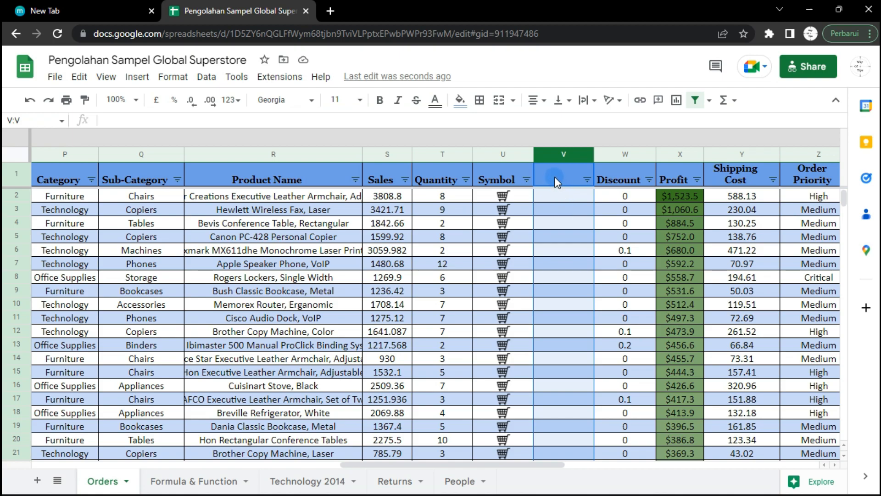
{"action": "left_click", "coordinate": [138, 77]}
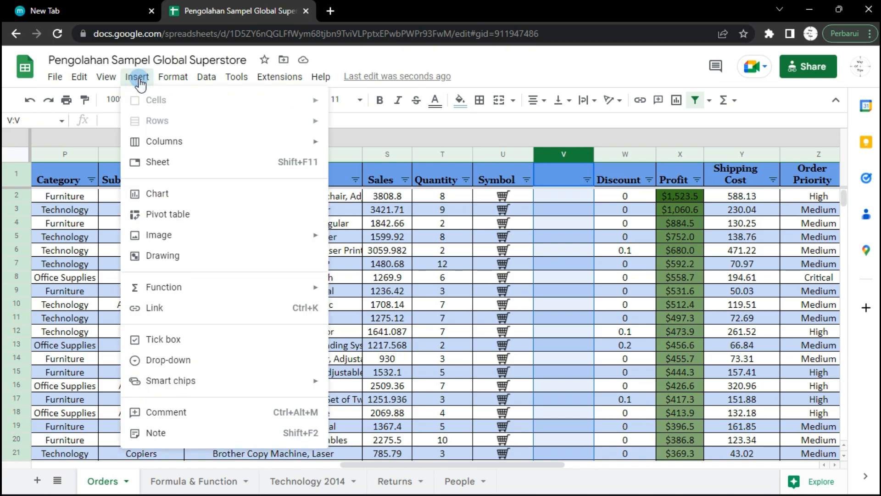
{"action": "left_click", "coordinate": [180, 348]}
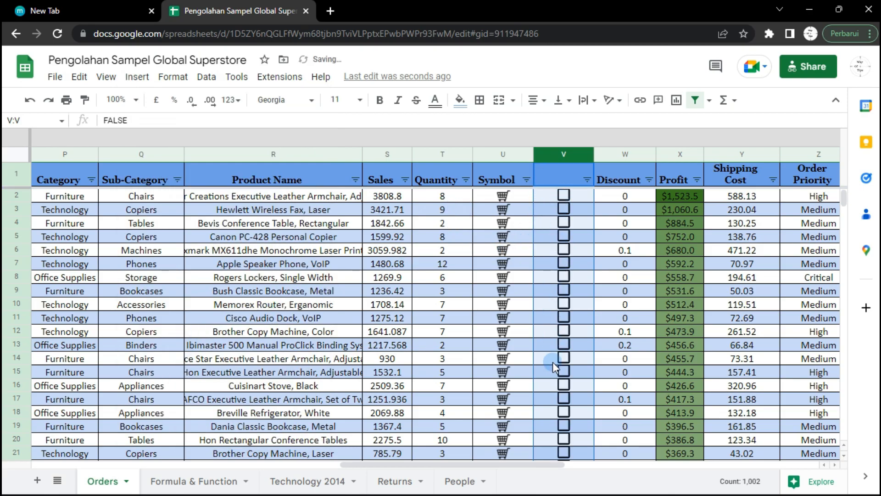
{"action": "scroll", "coordinate": [572, 324], "scroll_direction": "down", "scroll_amount": 5}
{"action": "scroll", "coordinate": [572, 325], "scroll_direction": "down", "scroll_amount": 10}
{"action": "scroll", "coordinate": [575, 312], "scroll_direction": "up", "scroll_amount": 14}
{"action": "left_click", "coordinate": [522, 222]}
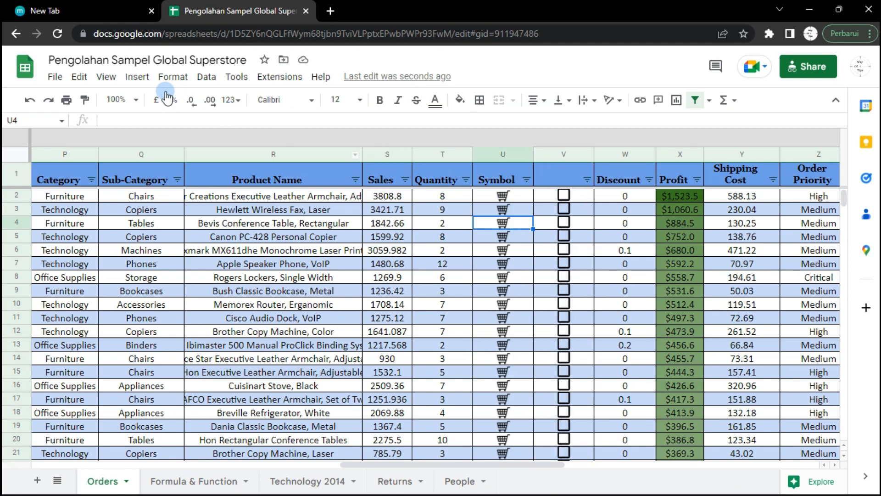
{"action": "left_click", "coordinate": [136, 77]}
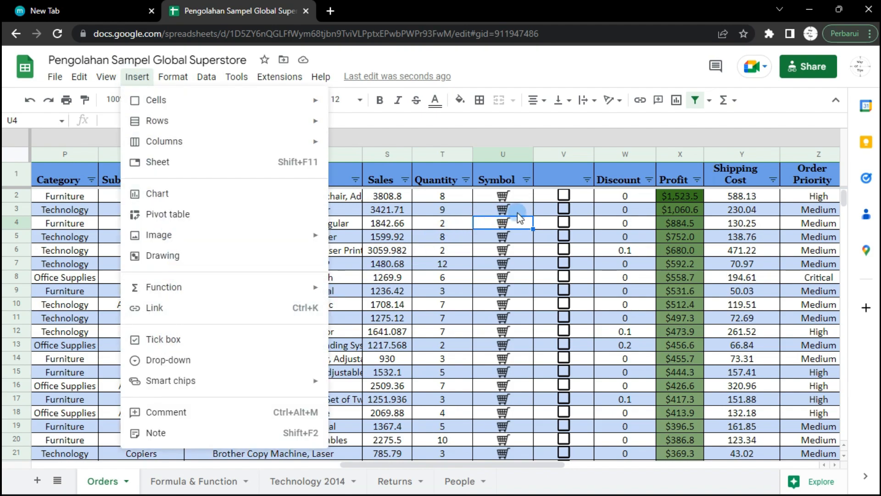
{"action": "left_click", "coordinate": [529, 236]}
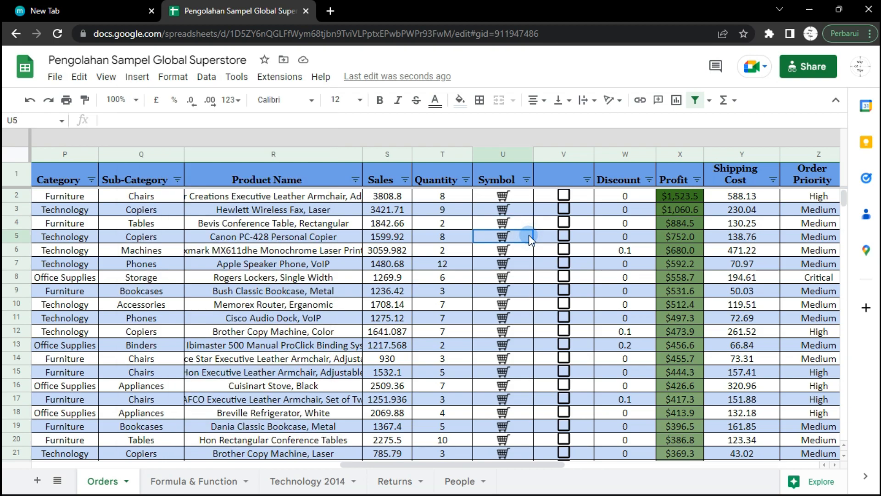
Tick the boxes in column V for rows 2 to 5, 7 and 10 to 12
{"action": "double_click", "coordinate": [564, 197]}
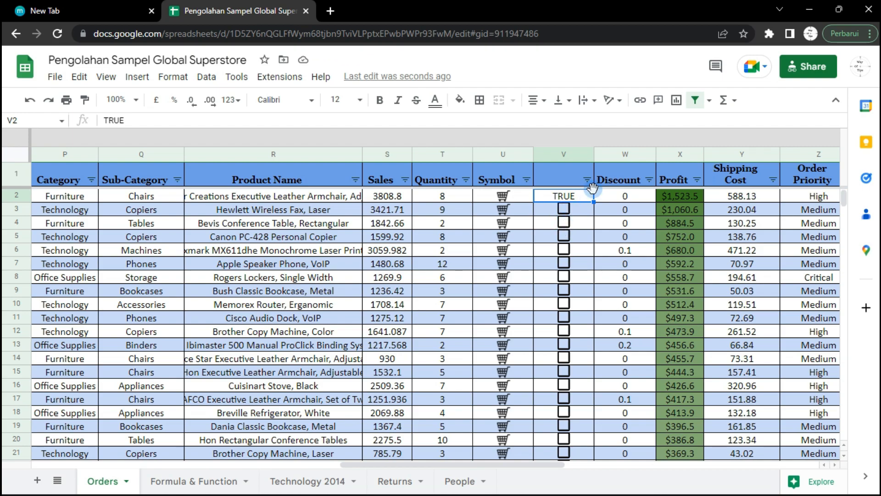
{"action": "left_click", "coordinate": [564, 235]}
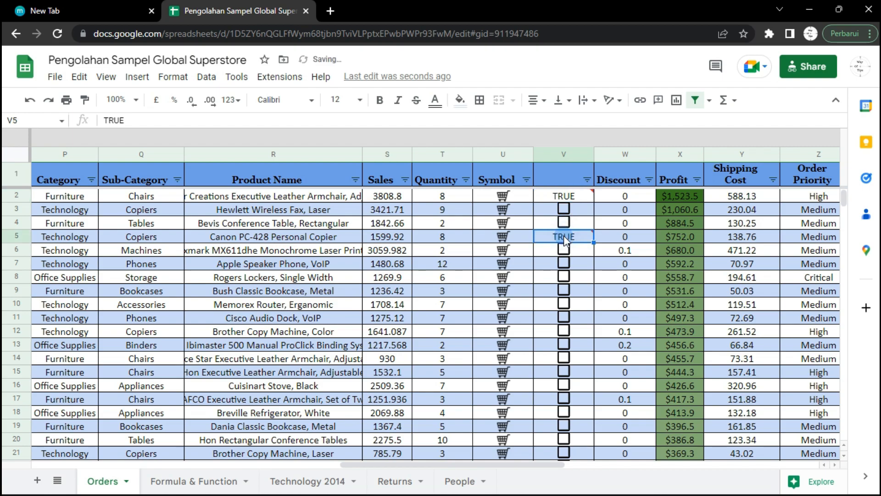
{"action": "left_click", "coordinate": [563, 264]}
{"action": "left_click", "coordinate": [566, 306]}
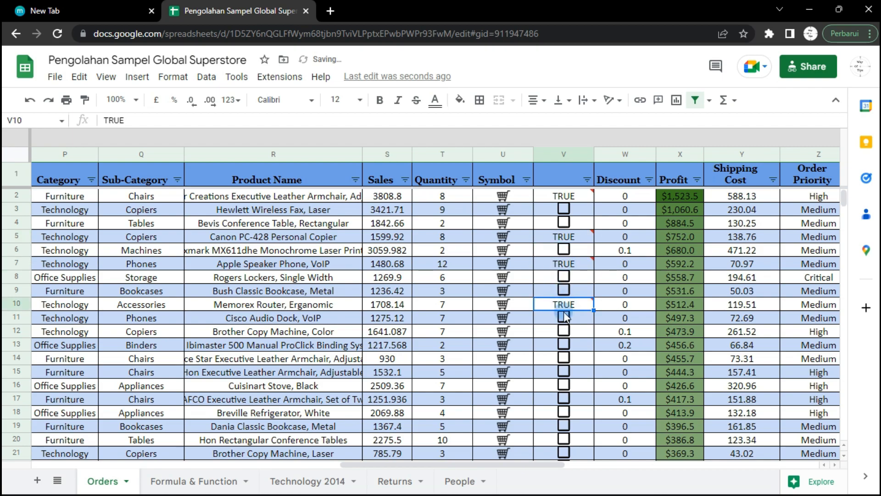
{"action": "left_click", "coordinate": [562, 316]}
{"action": "left_click", "coordinate": [525, 266]}
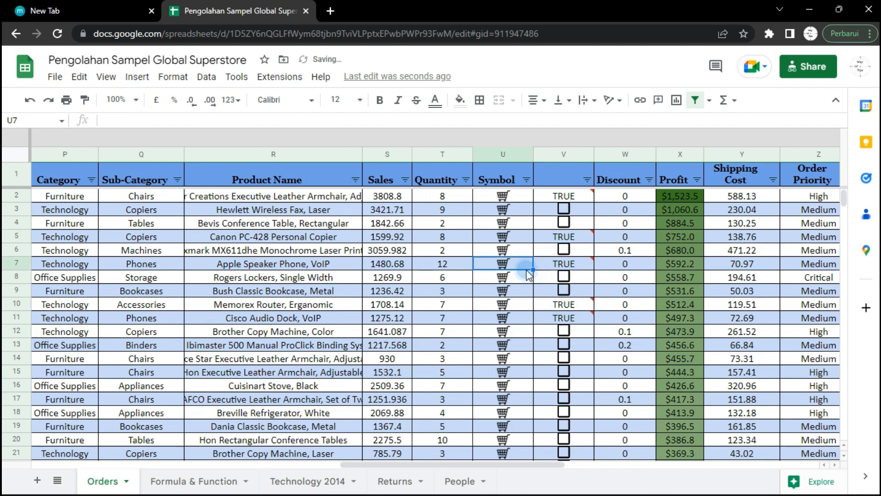
{"action": "left_click", "coordinate": [564, 209]}
{"action": "left_click", "coordinate": [565, 220]}
{"action": "left_click", "coordinate": [565, 330]}
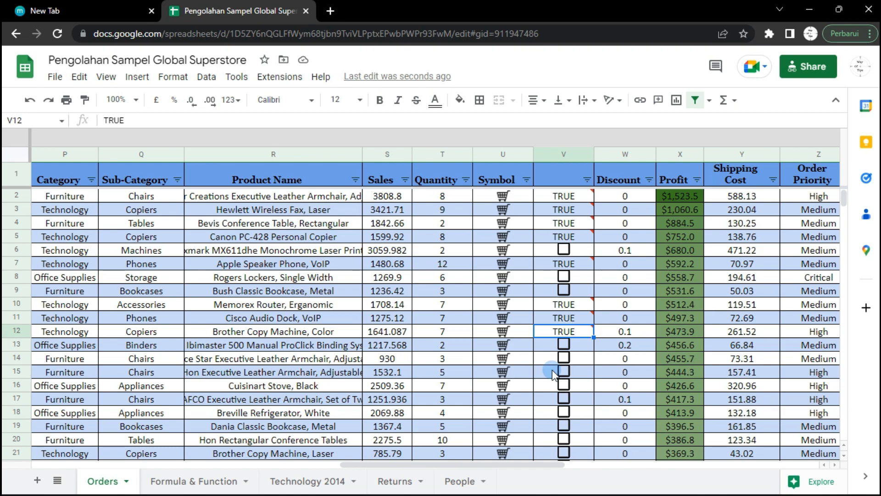
Insert another column directly after the tick-box column and clear the tick boxes from the new column W
{"action": "left_click", "coordinate": [570, 154]}
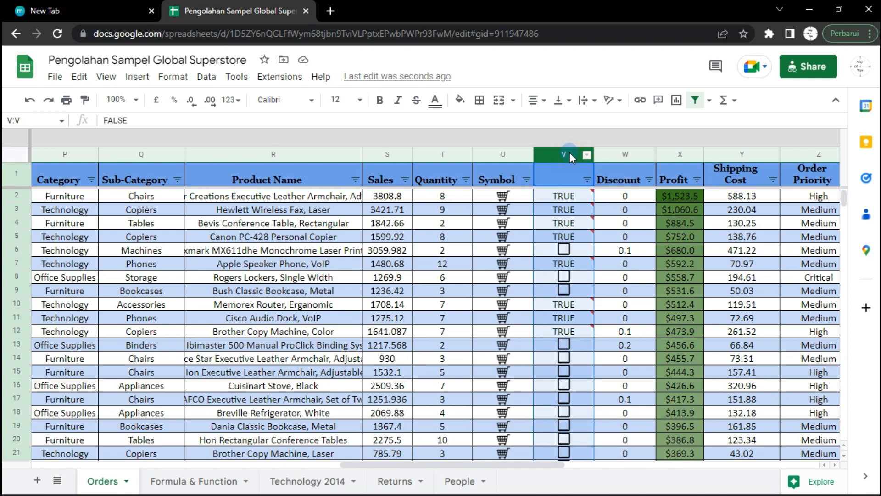
{"action": "right_click", "coordinate": [571, 153]}
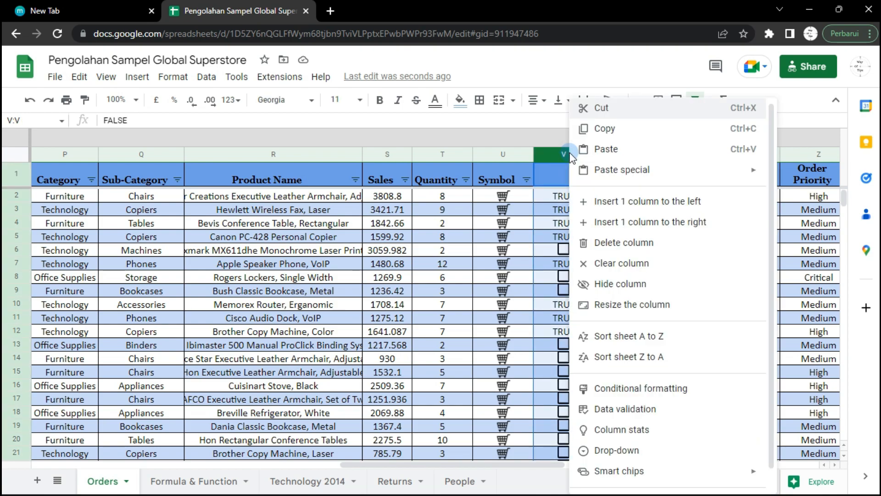
{"action": "left_click", "coordinate": [631, 222]}
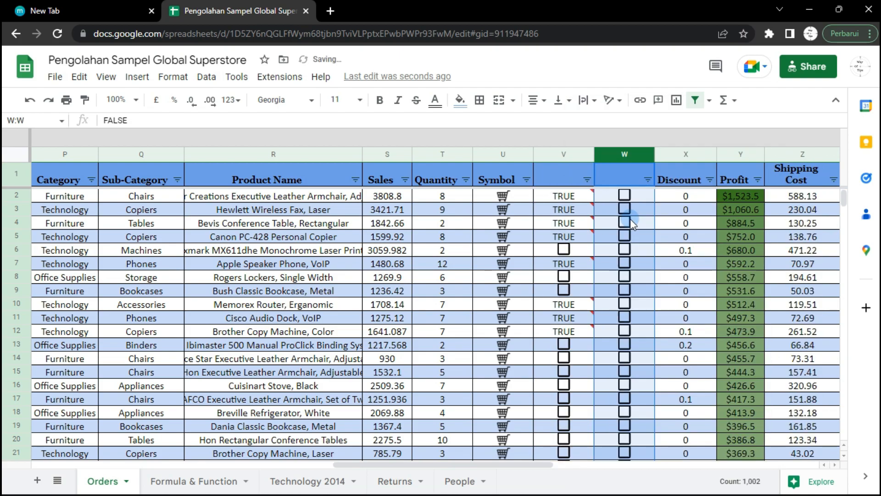
{"action": "left_click", "coordinate": [589, 229]}
{"action": "left_click", "coordinate": [623, 153]}
{"action": "key", "text": "Delete"}
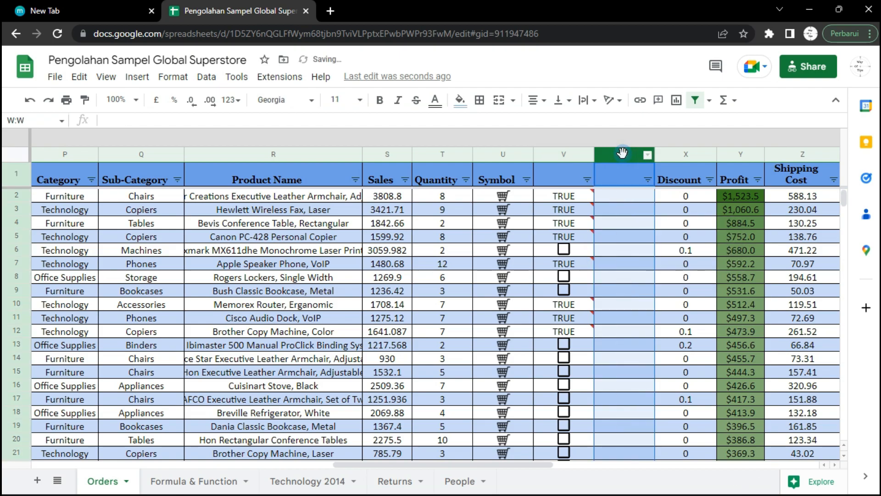
{"action": "left_click", "coordinate": [622, 236]}
{"action": "left_click", "coordinate": [624, 196]}
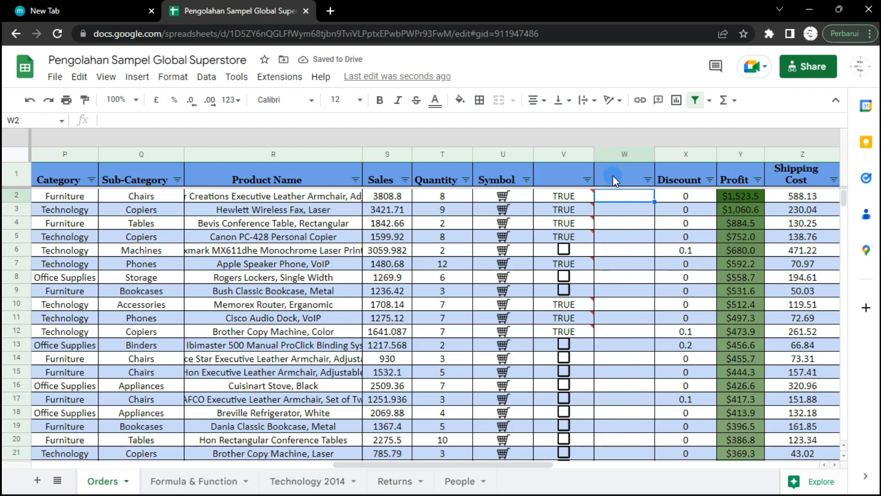
Title the header of column V "Tick Box"
{"action": "double_click", "coordinate": [563, 178]}
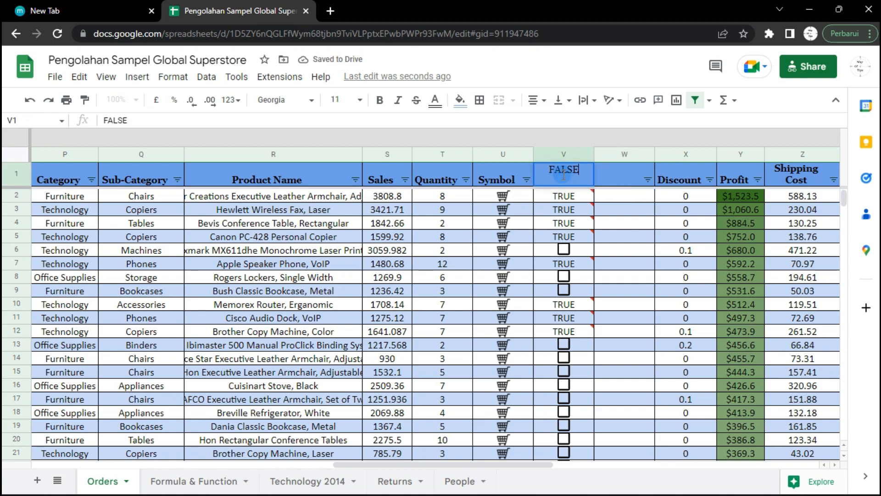
{"action": "type", "text": "Tick"}
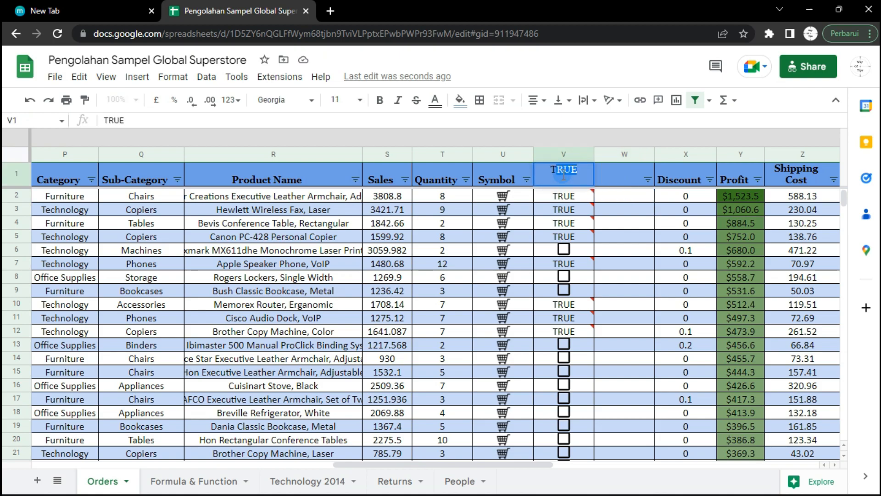
{"action": "type", "text": " Box"}
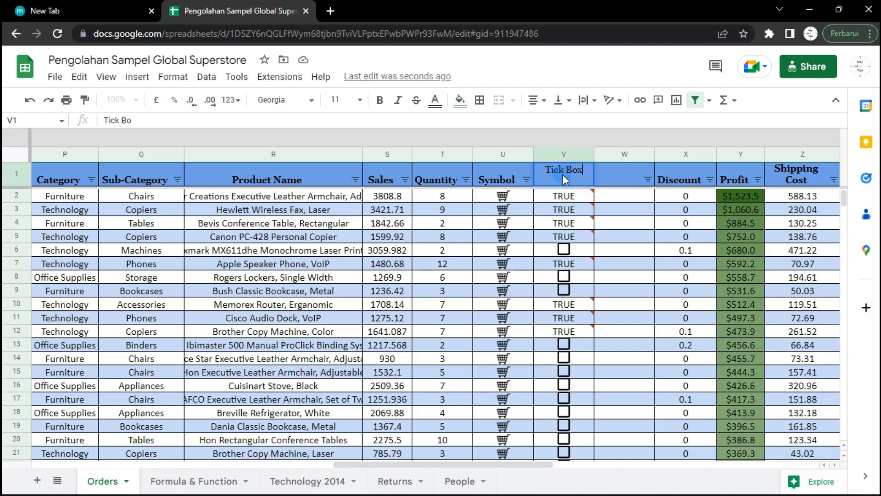
{"action": "key", "text": "Return"}
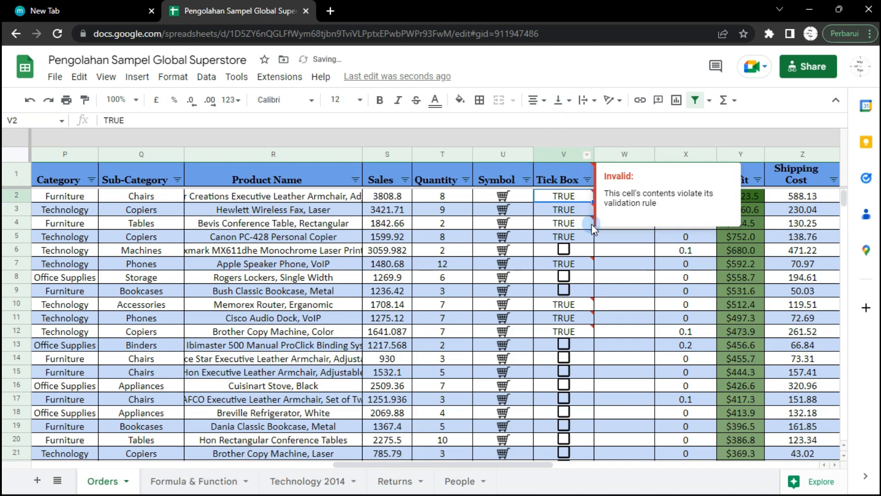
Title the header of column W "Hyperlink" and widen the column so the title fits on one line
{"action": "double_click", "coordinate": [627, 180]}
{"action": "type", "text": "Hyerl"}
{"action": "key", "text": "BackSpace"}
{"action": "key", "text": "BackSpace"}
{"action": "key", "text": "BackSpace"}
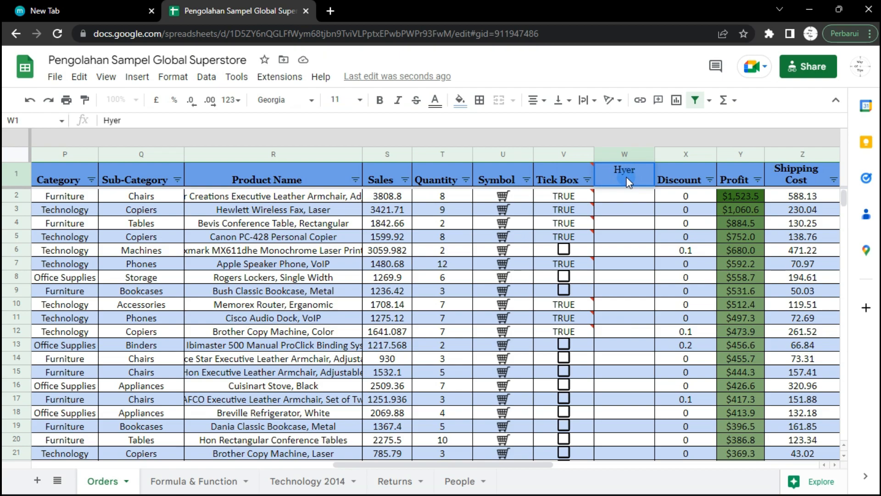
{"action": "type", "text": "perlink"}
{"action": "key", "text": "Return"}
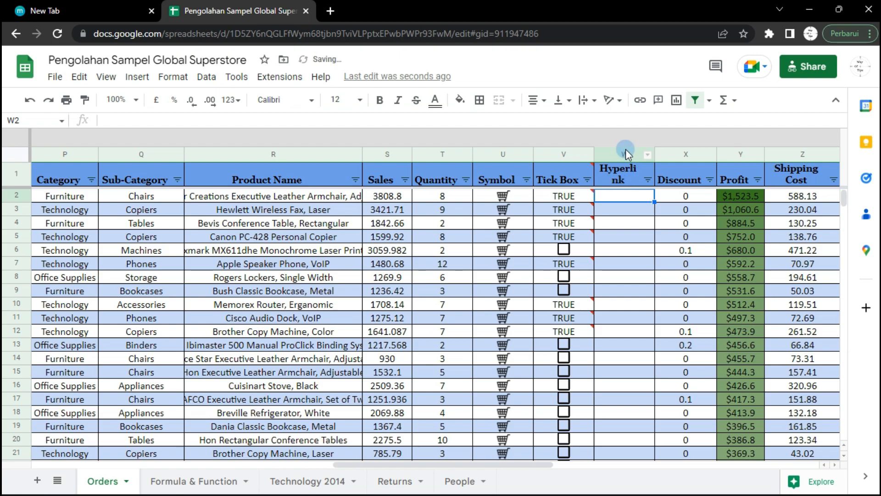
{"action": "left_click_drag", "start_coordinate": [656, 156], "coordinate": [665, 156]}
{"action": "left_click", "coordinate": [635, 196]}
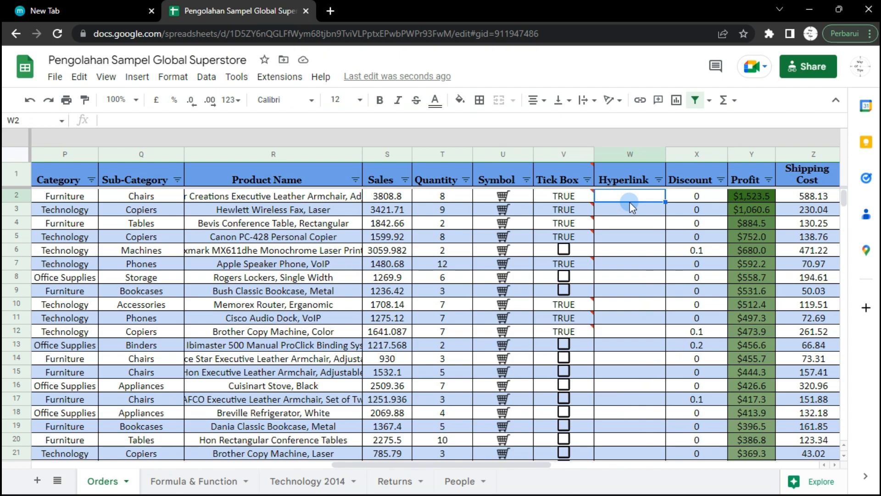
{"action": "type", "text": "www"}
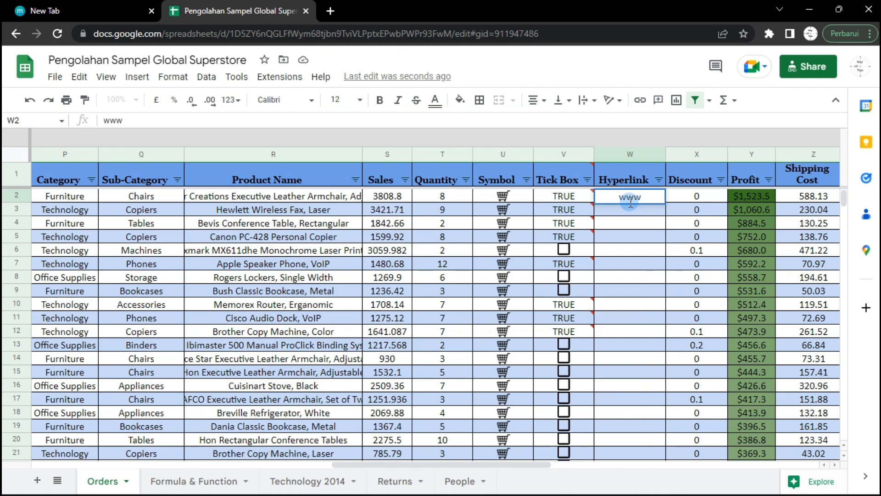
{"action": "type", "text": ".google"}
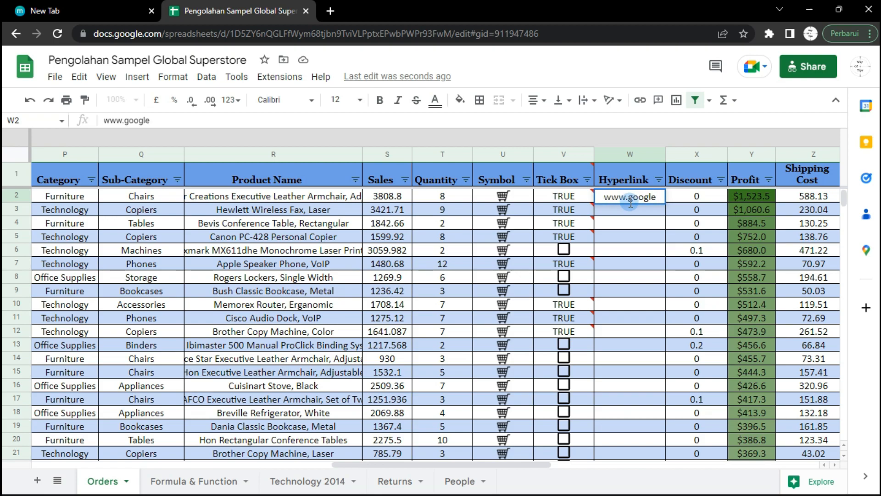
{"action": "type", "text": ".com"}
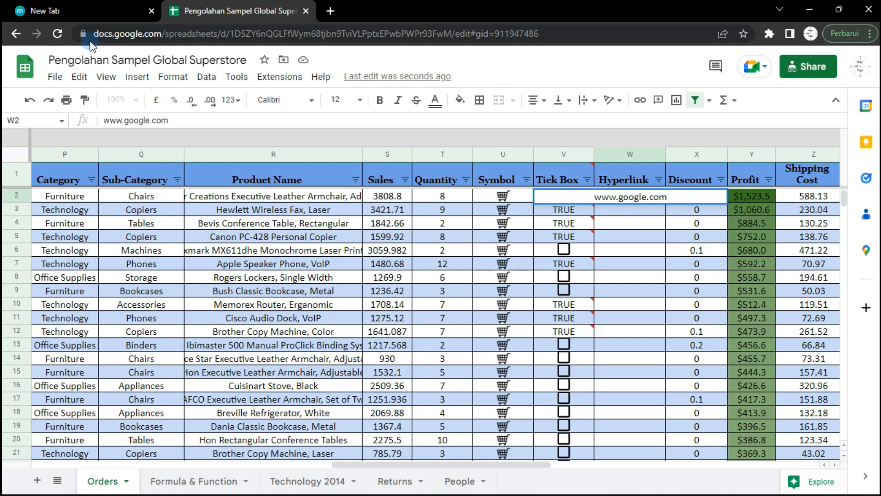
{"action": "left_click", "coordinate": [643, 213]}
Open the link in W2 to test it, and return to the spreadsheet
{"action": "mouse_move", "coordinate": [625, 192]}
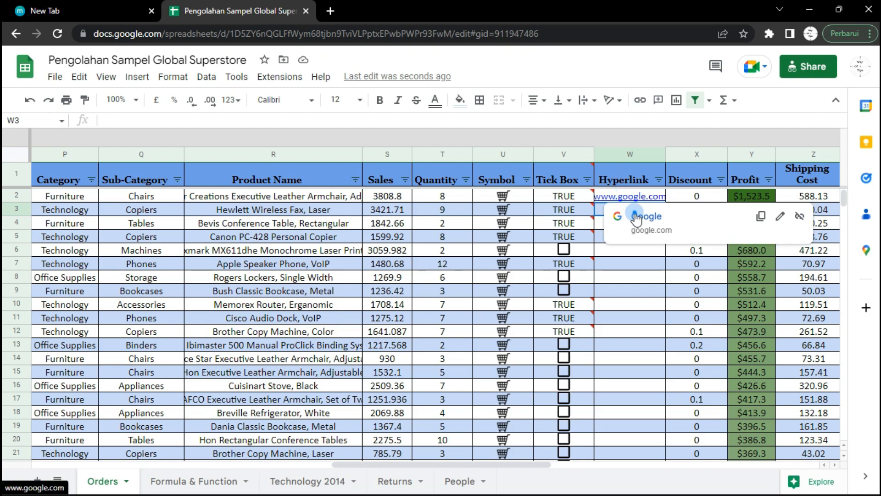
{"action": "left_click", "coordinate": [636, 217]}
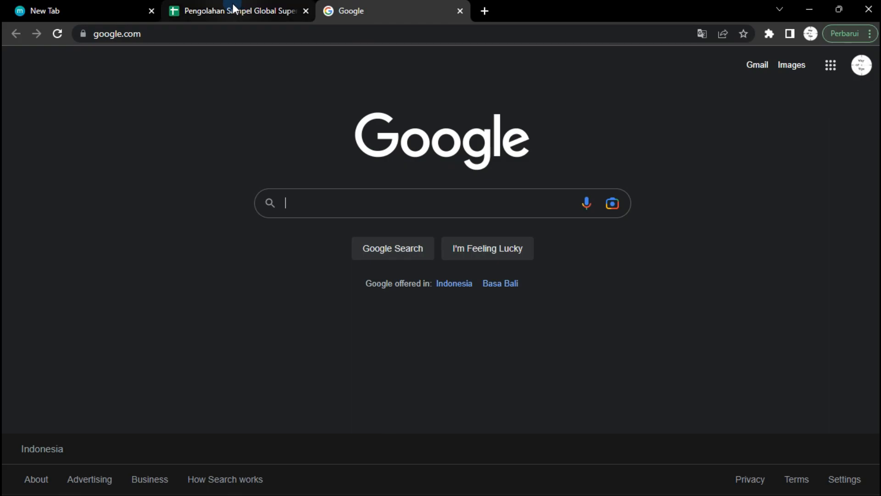
{"action": "left_click", "coordinate": [233, 8]}
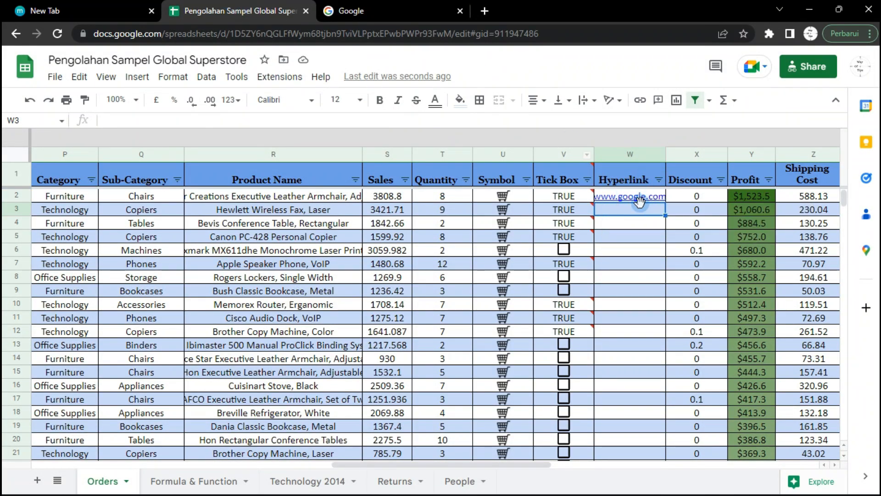
{"action": "left_click", "coordinate": [609, 198]}
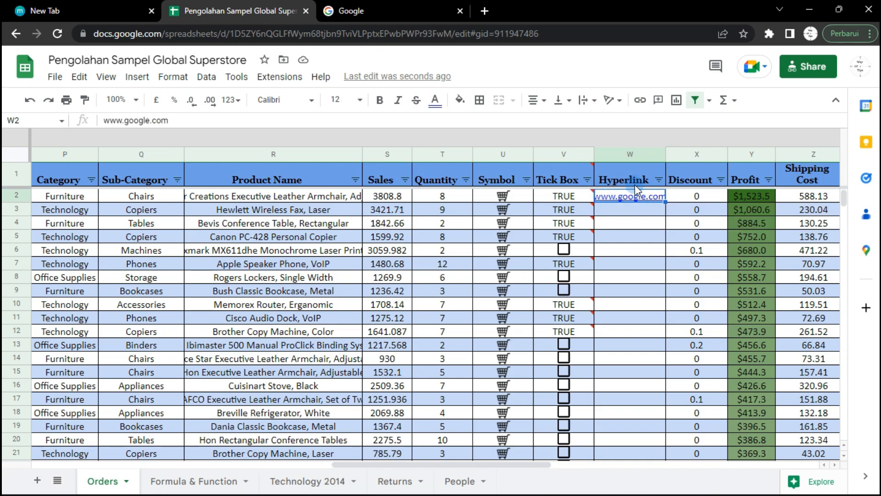
{"action": "key", "text": "ctrl+c"}
{"action": "left_click", "coordinate": [609, 210]}
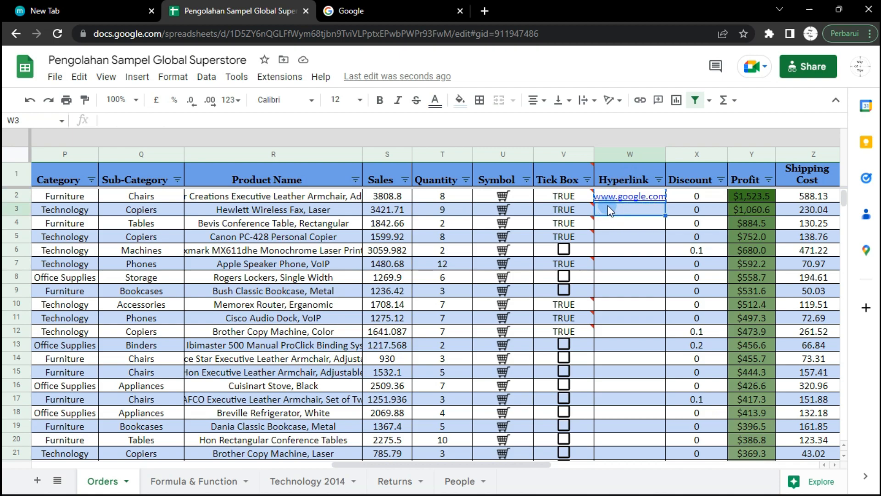
{"action": "key", "text": "ctrl+v"}
{"action": "left_click", "coordinate": [610, 264]}
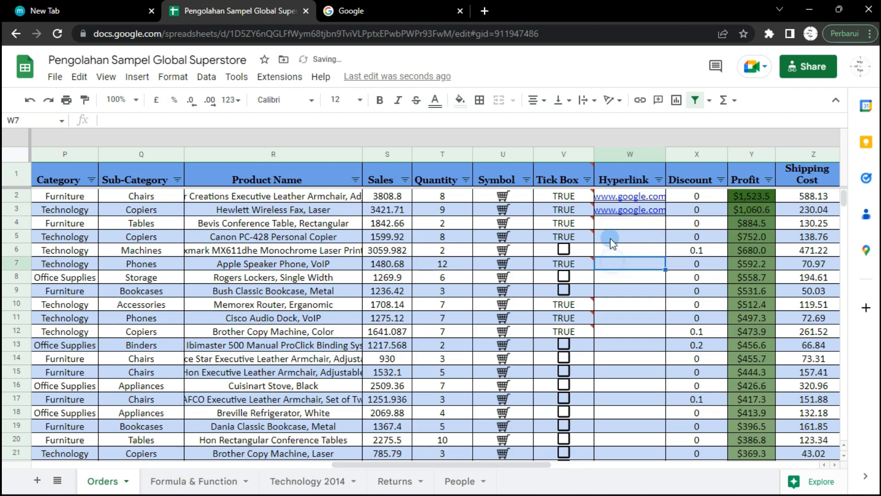
{"action": "left_click_drag", "start_coordinate": [609, 227], "coordinate": [627, 279]}
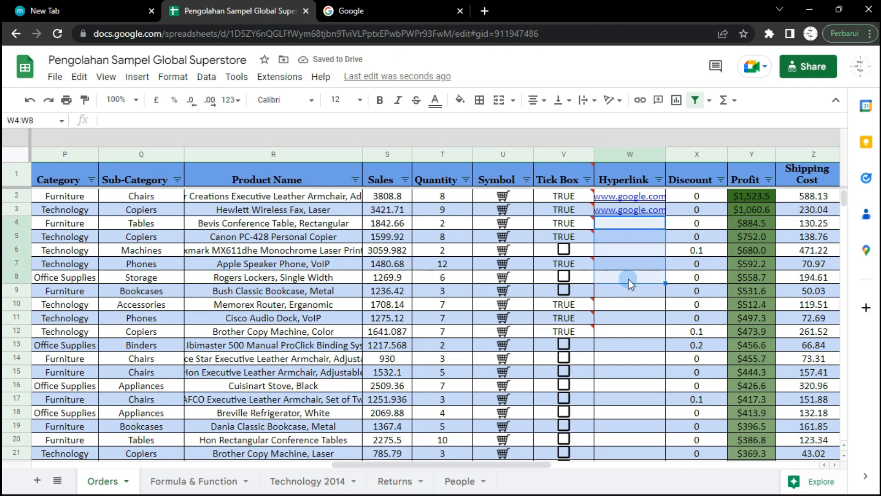
{"action": "key", "text": "ctrl+v"}
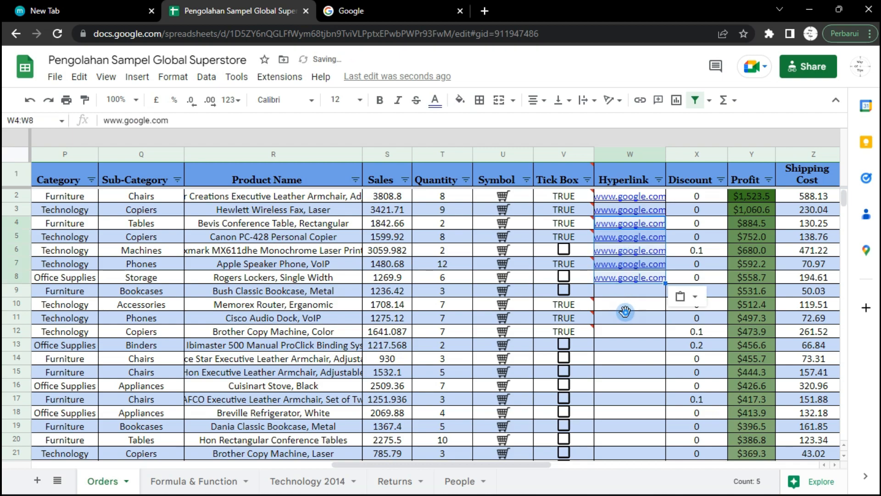
{"action": "left_click", "coordinate": [628, 318]}
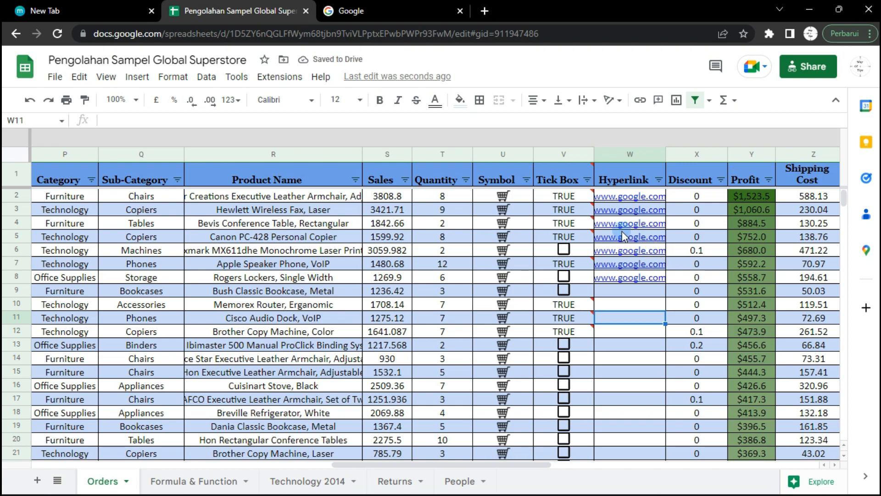
{"action": "mouse_move", "coordinate": [629, 236]}
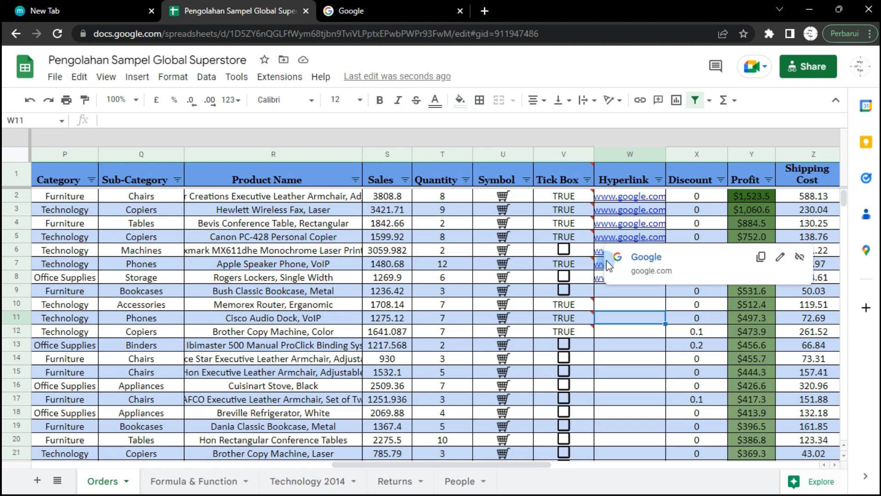
Enter the text "Google" in cell W9 of the Hyperlink column
{"action": "left_click", "coordinate": [604, 293]}
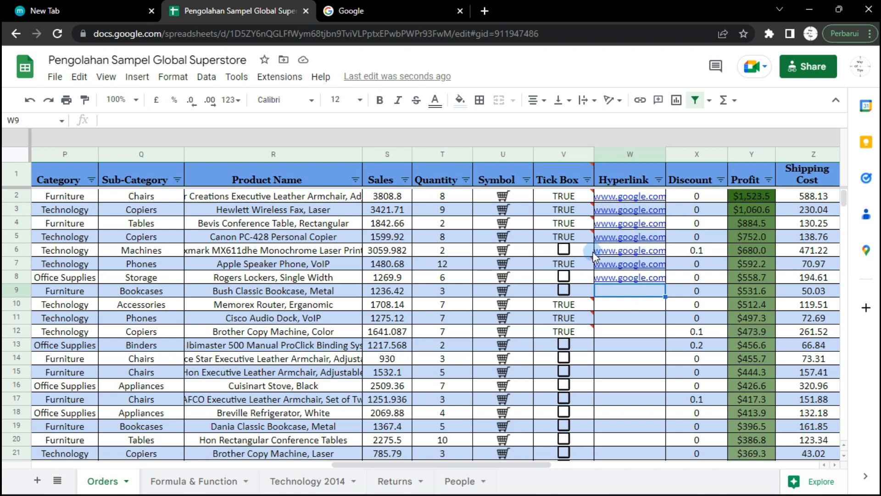
{"action": "type", "text": "Google"}
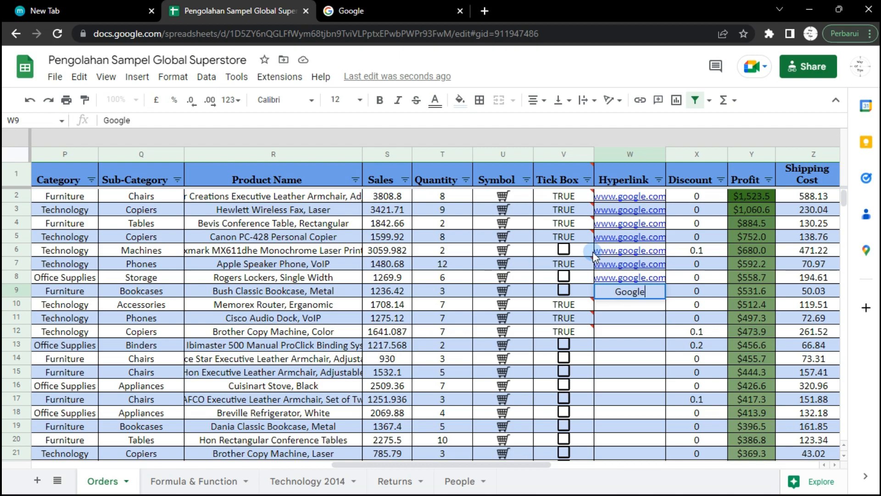
{"action": "key", "text": "Return"}
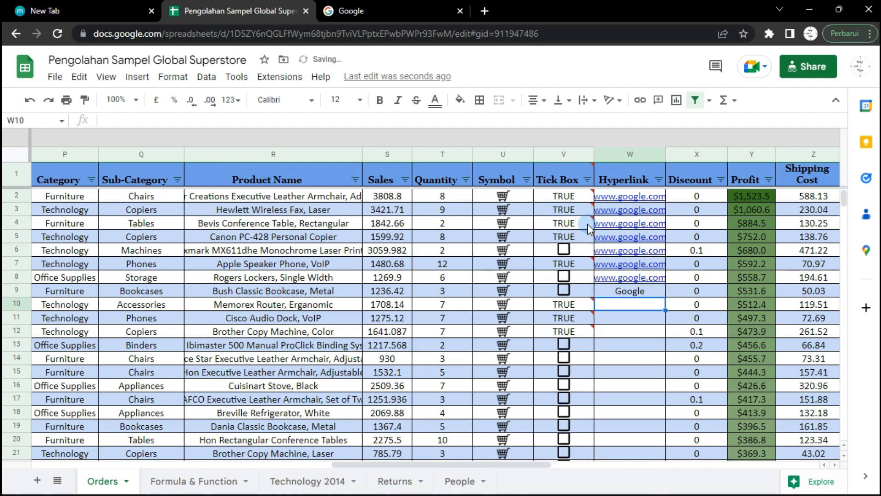
{"action": "left_click", "coordinate": [616, 295]}
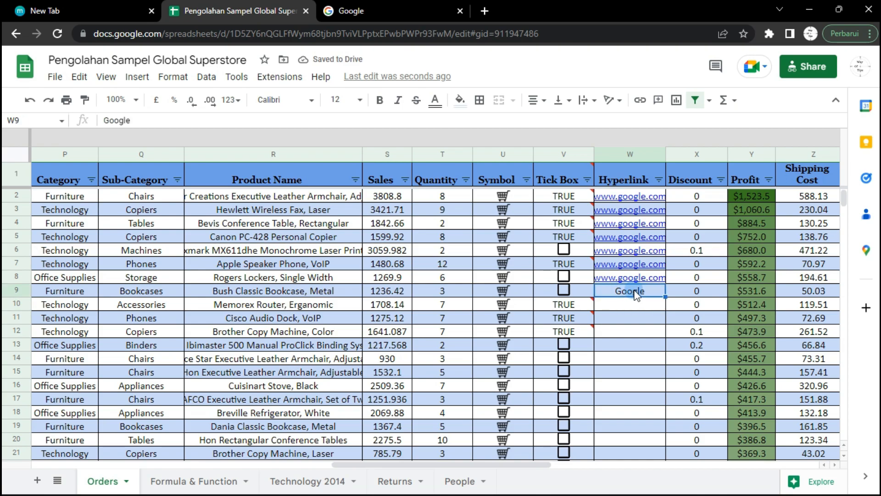
{"action": "right_click", "coordinate": [635, 294]}
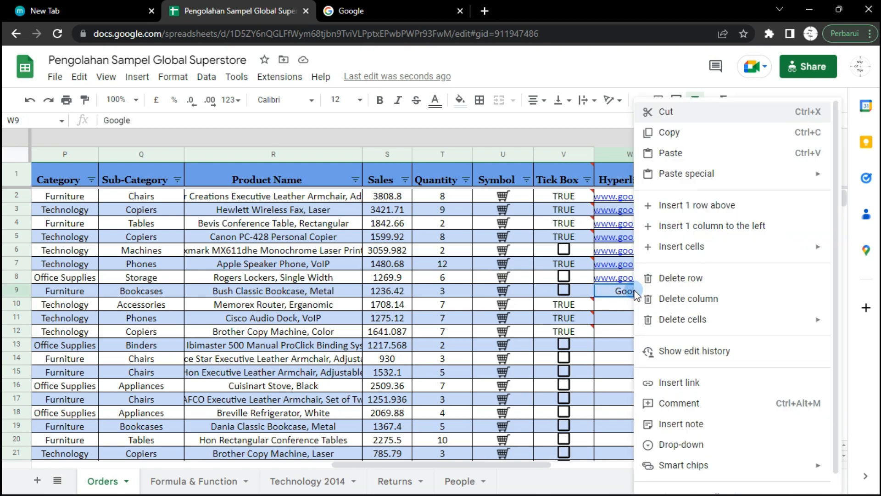
{"action": "left_click", "coordinate": [683, 383]}
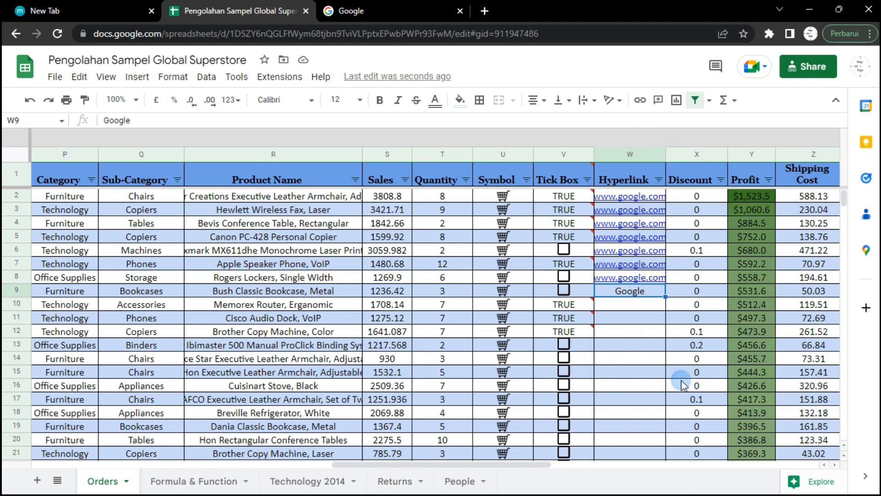
{"action": "left_click", "coordinate": [646, 149]}
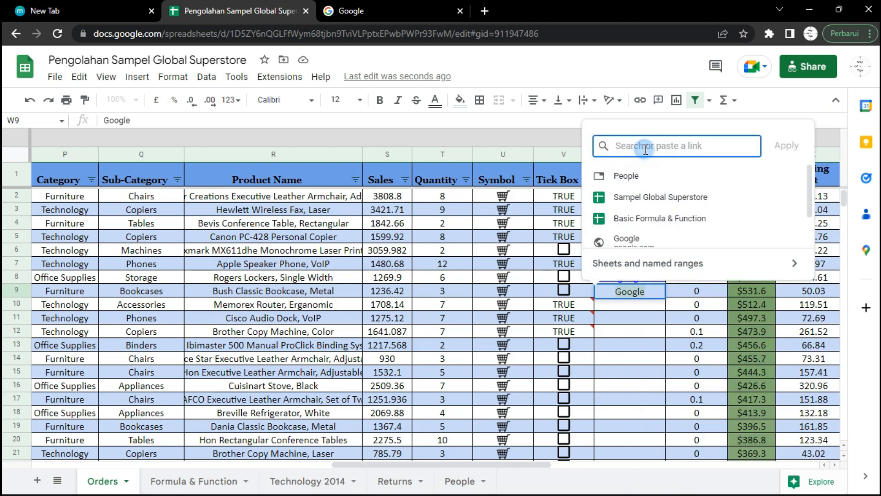
{"action": "type", "text": "www"}
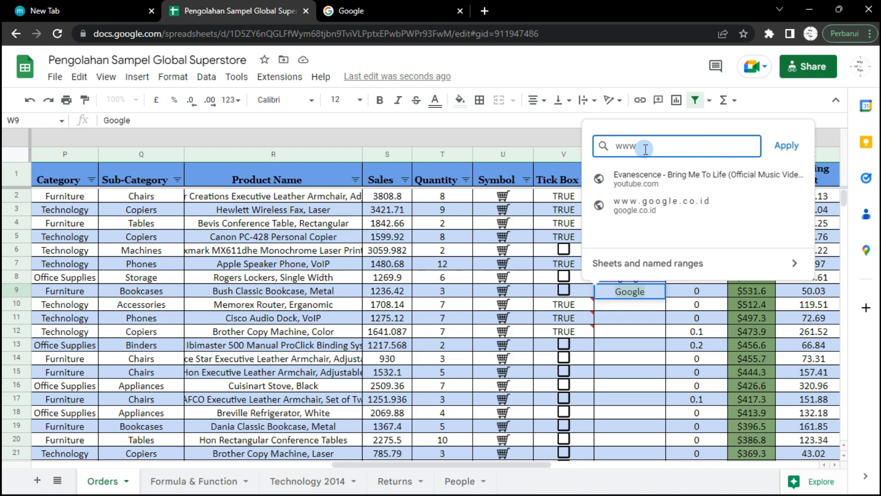
{"action": "type", "text": ".google.com"}
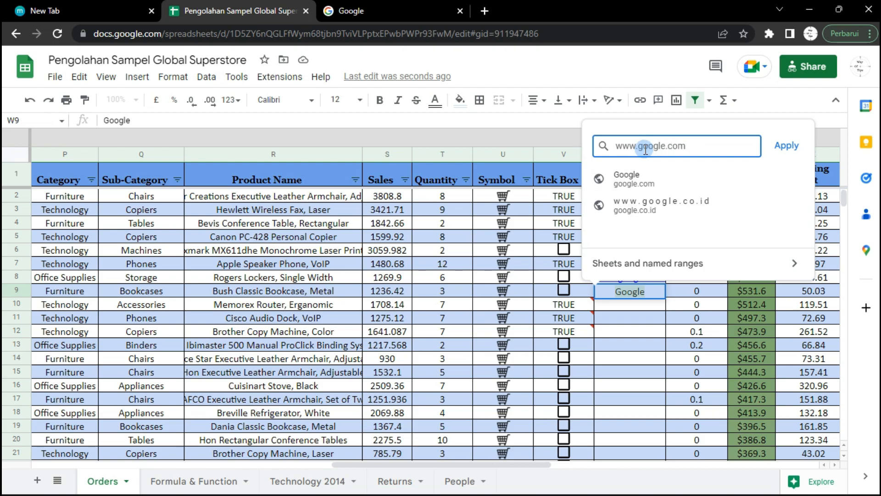
{"action": "left_click", "coordinate": [786, 146]}
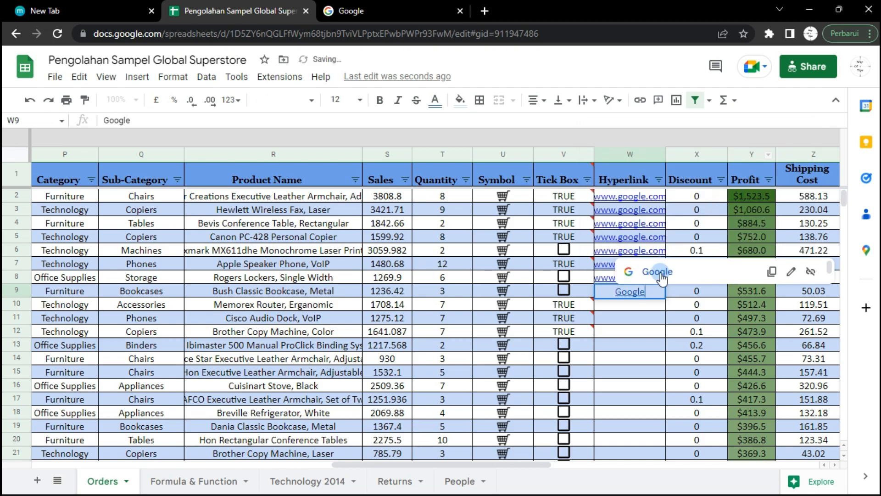
{"action": "left_click", "coordinate": [643, 320]}
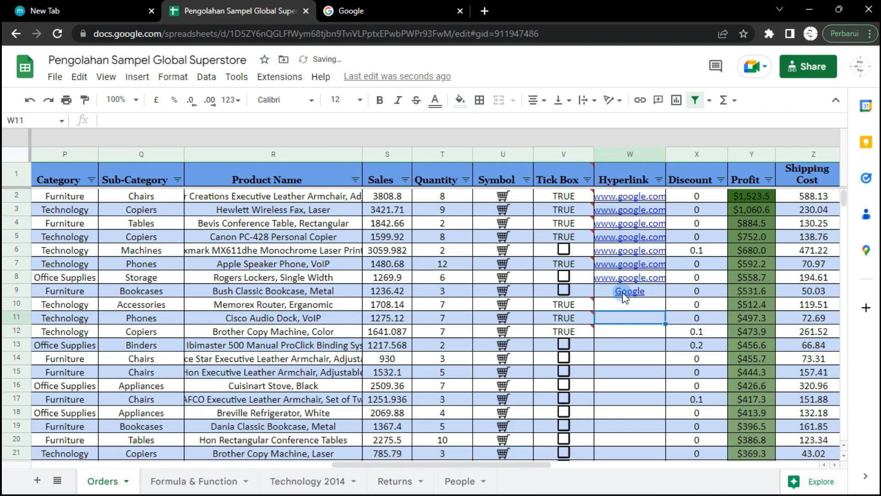
Open the link behind the "Google" text in W9 to test it, and return to the spreadsheet
{"action": "mouse_move", "coordinate": [633, 299]}
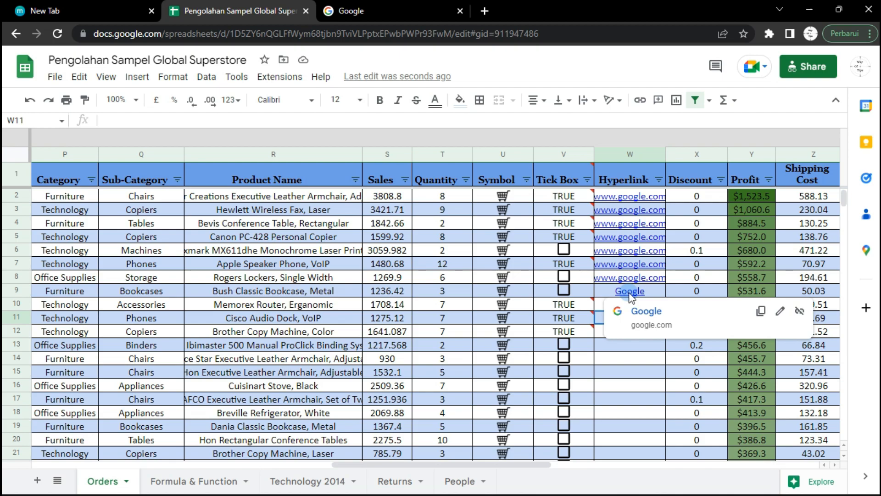
{"action": "left_click", "coordinate": [630, 295]}
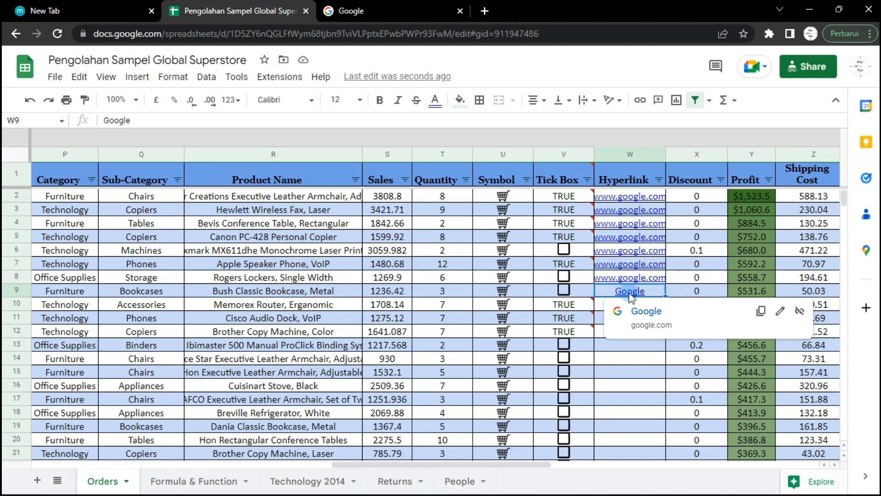
{"action": "left_click", "coordinate": [642, 311]}
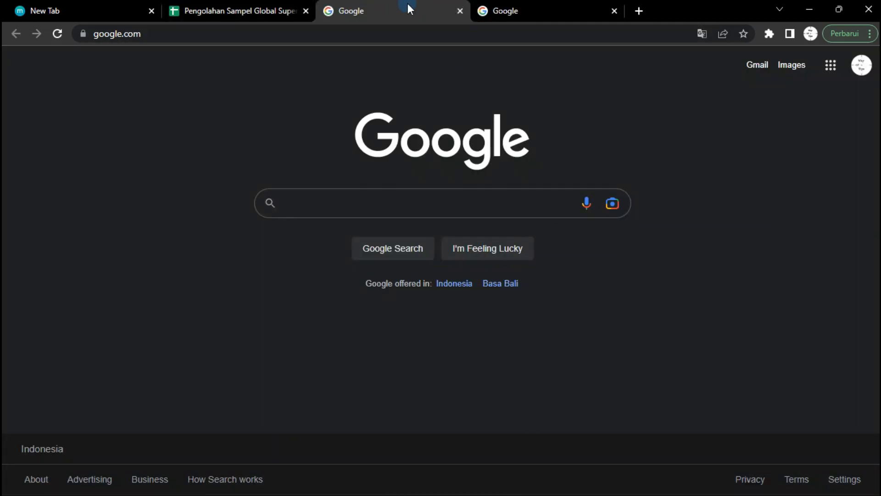
{"action": "left_click", "coordinate": [238, 5]}
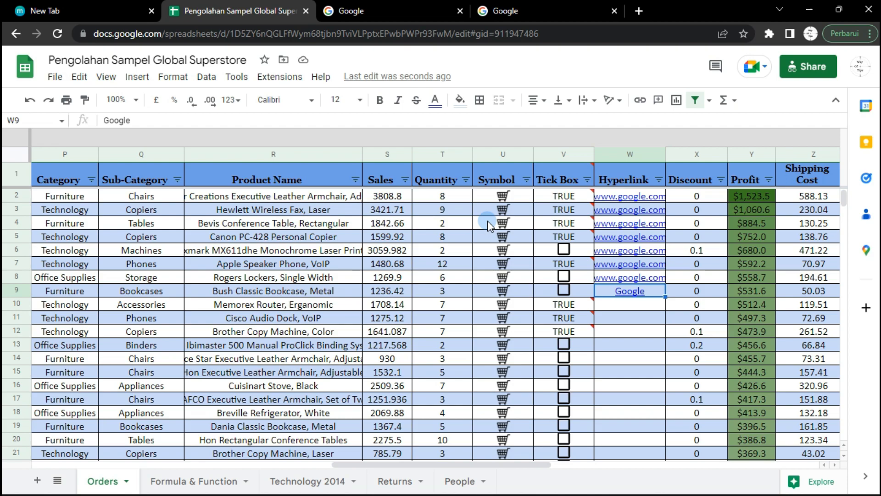
{"action": "left_click", "coordinate": [605, 303]}
{"action": "scroll", "coordinate": [615, 317], "scroll_direction": "down", "scroll_amount": 3}
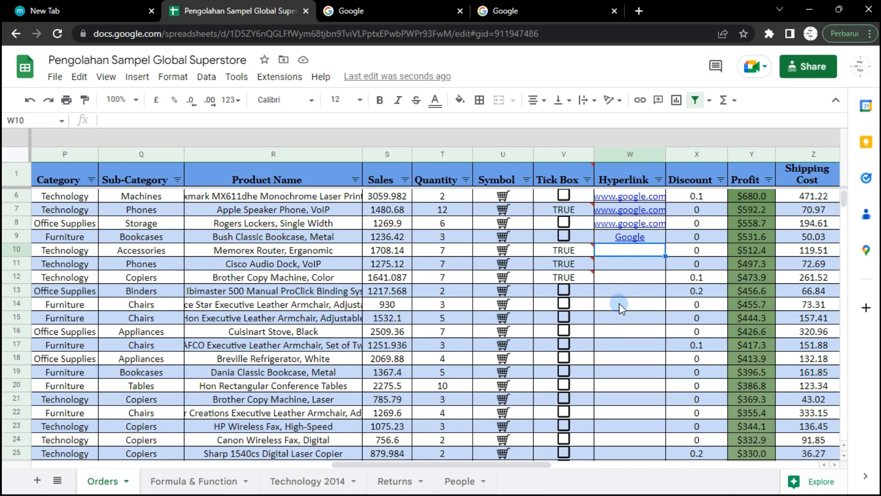
{"action": "scroll", "coordinate": [619, 301], "scroll_direction": "up", "scroll_amount": 3}
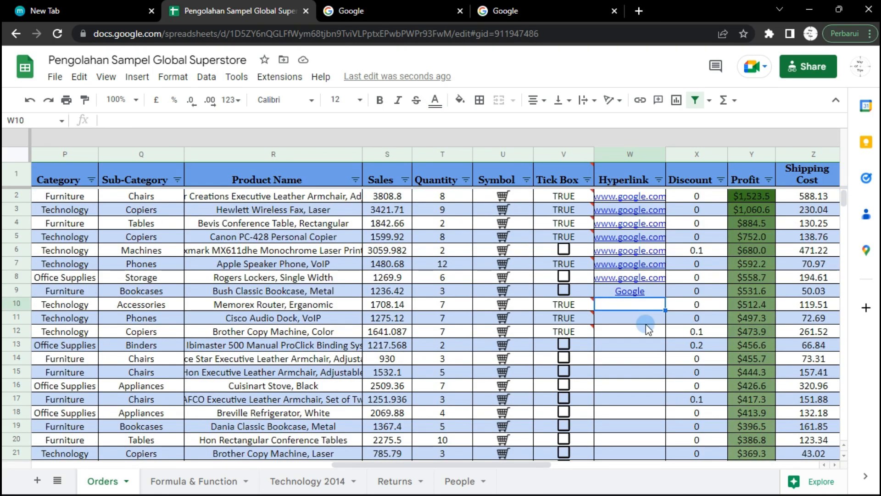